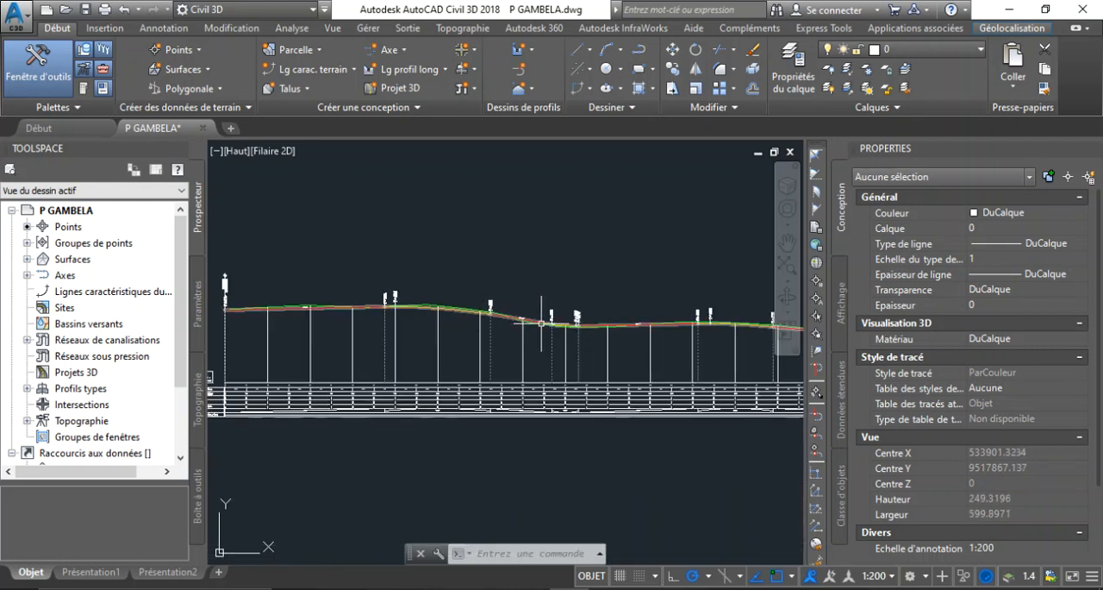
Examine the red project line against the green terrain line along the Axe Gambela long profile, around the -8.00% slope
scroll(536, 316, up, 4)
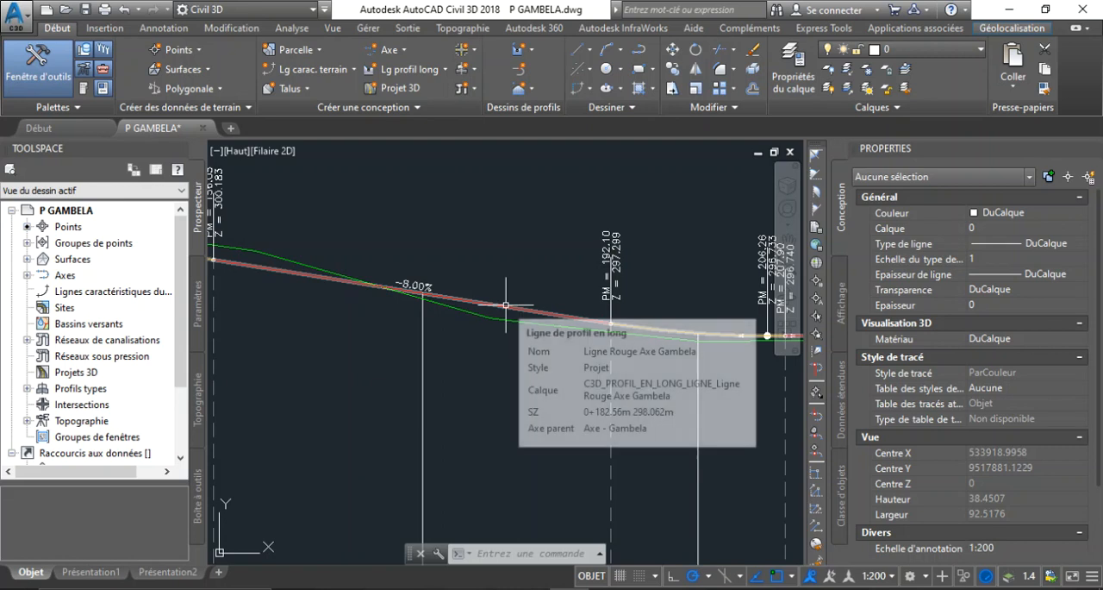
scroll(505, 304, down, 4)
scroll(505, 304, up, 7)
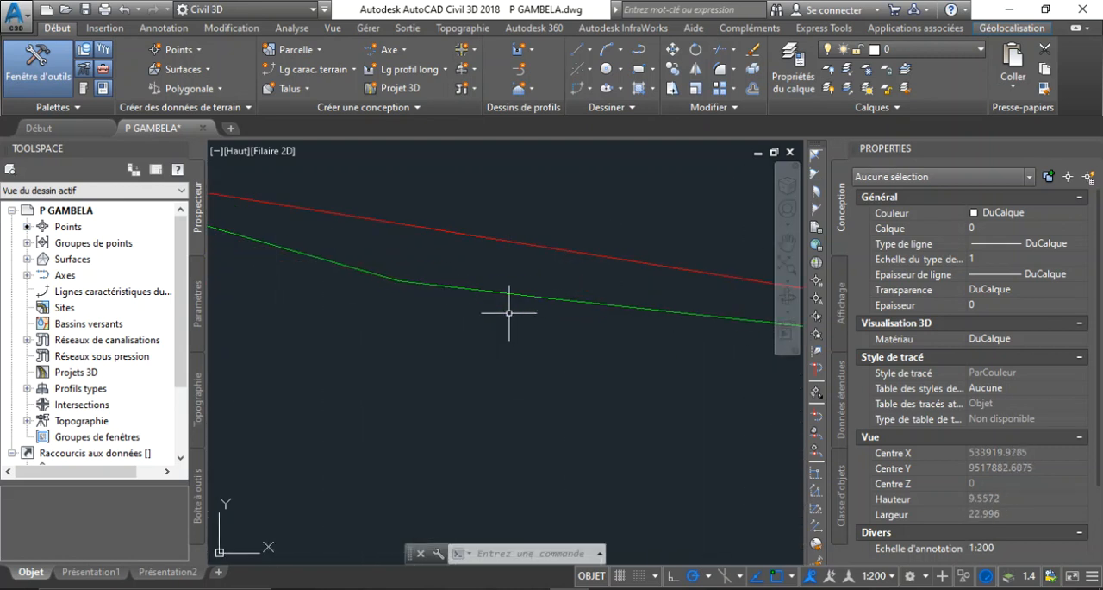
scroll(509, 312, down, 3)
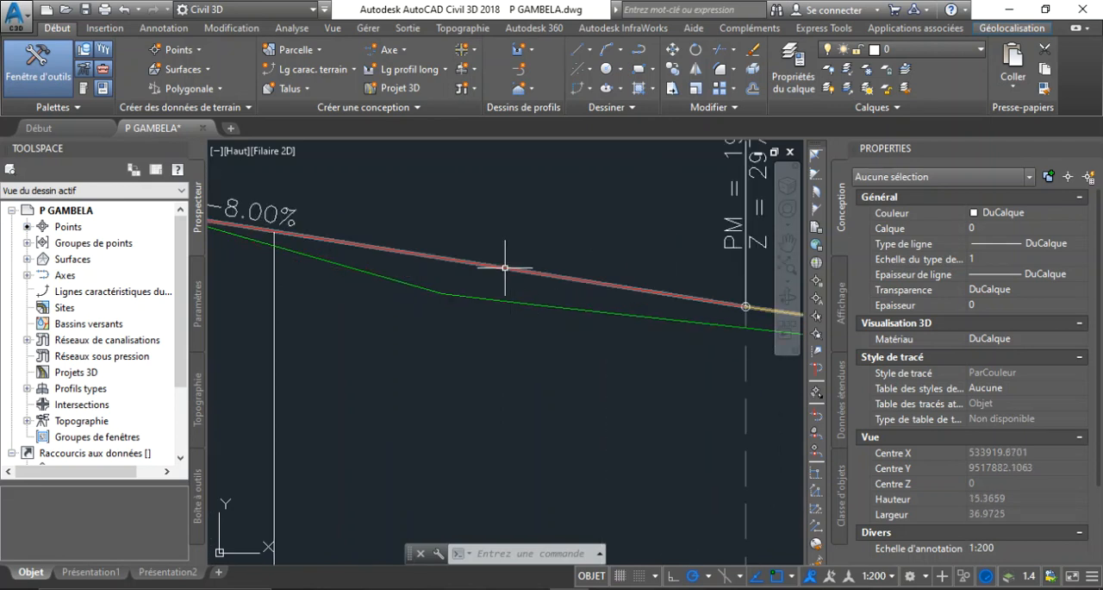
click(506, 273)
scroll(506, 329, down, 3)
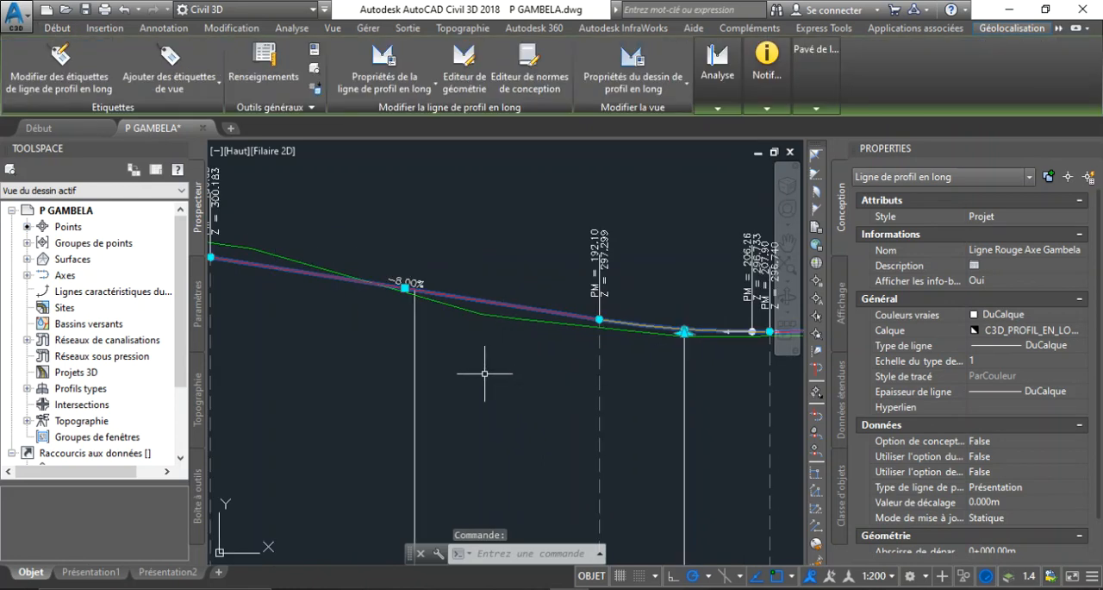
key(Escape)
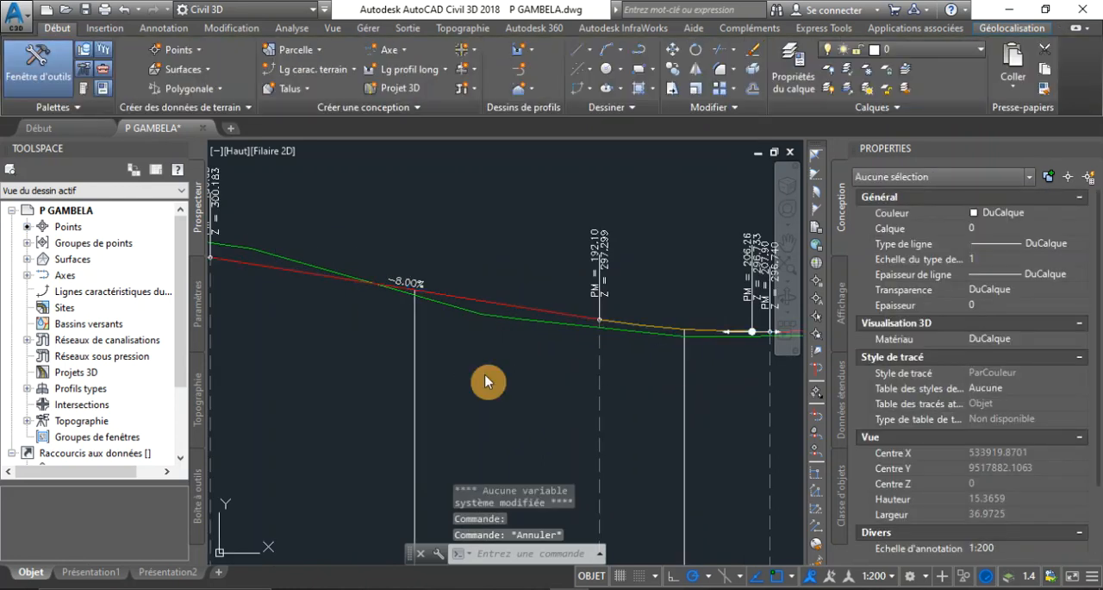
scroll(486, 382, down, 8)
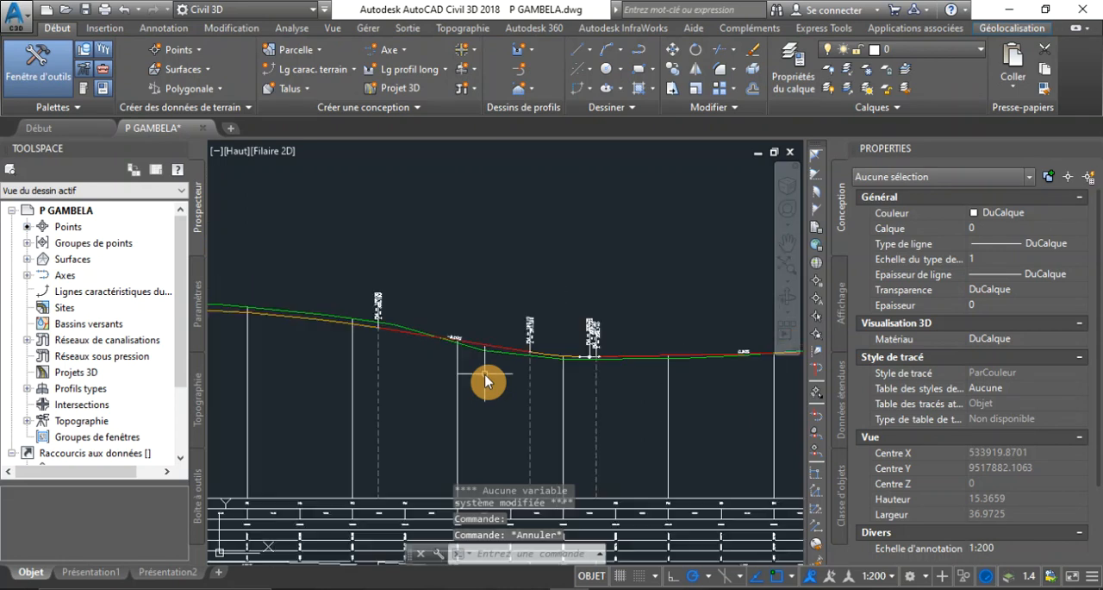
scroll(485, 382, up, 2)
click(485, 382)
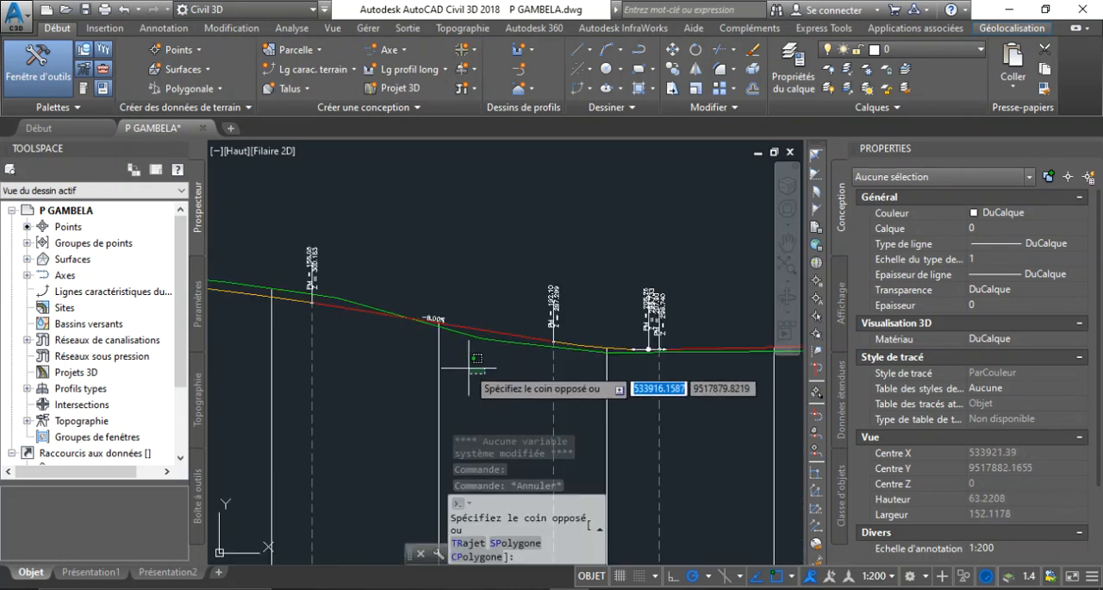
scroll(462, 364, up, 4)
scroll(462, 364, down, 6)
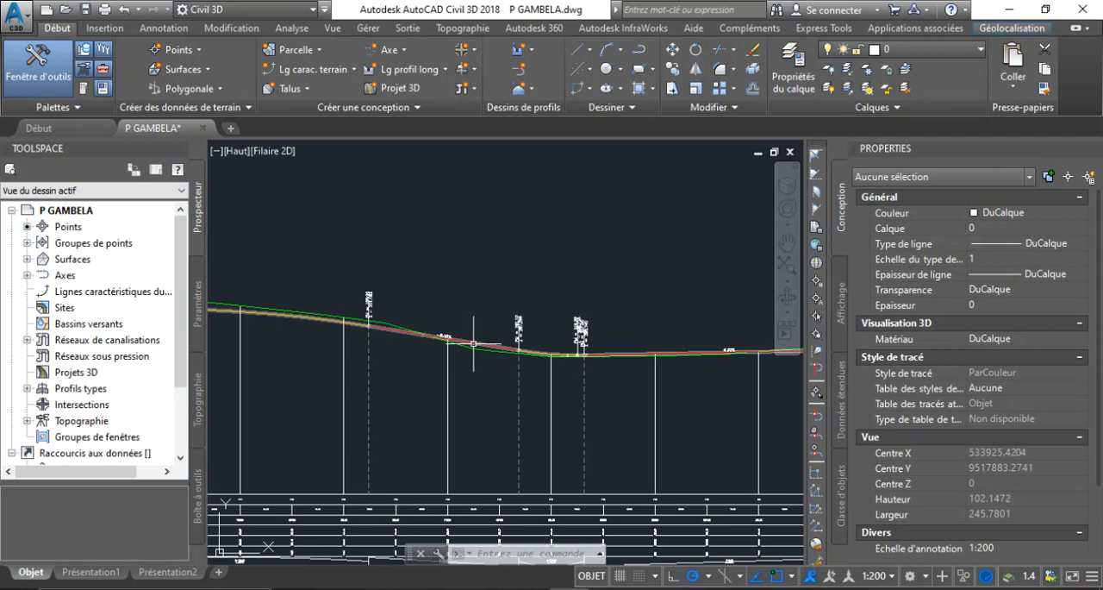
scroll(353, 325, up, 2)
scroll(353, 325, up, 4)
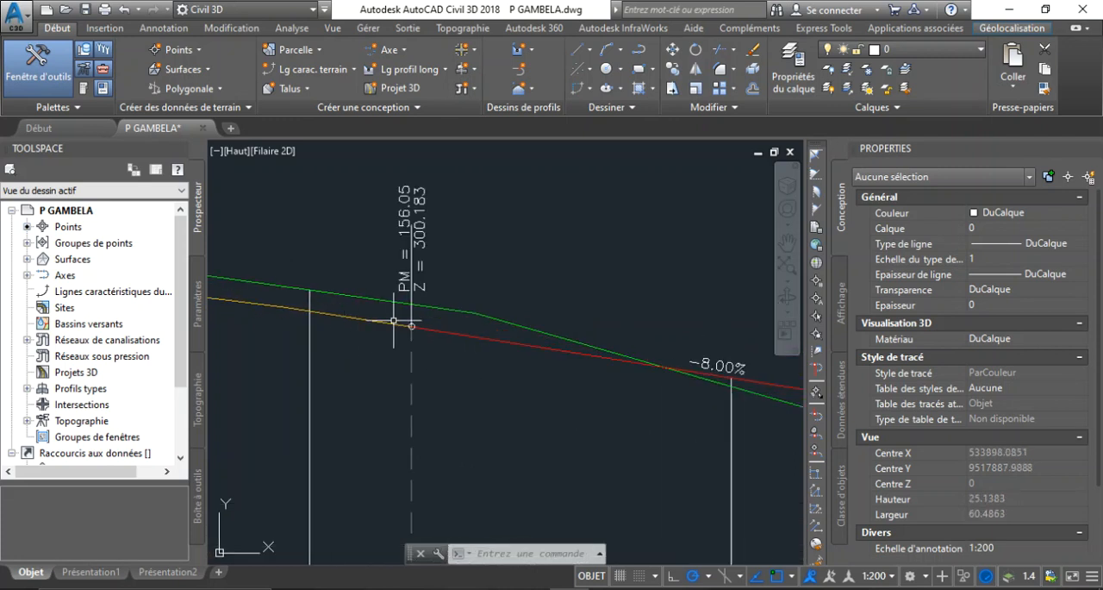
scroll(434, 330, down, 4)
scroll(434, 329, down, 6)
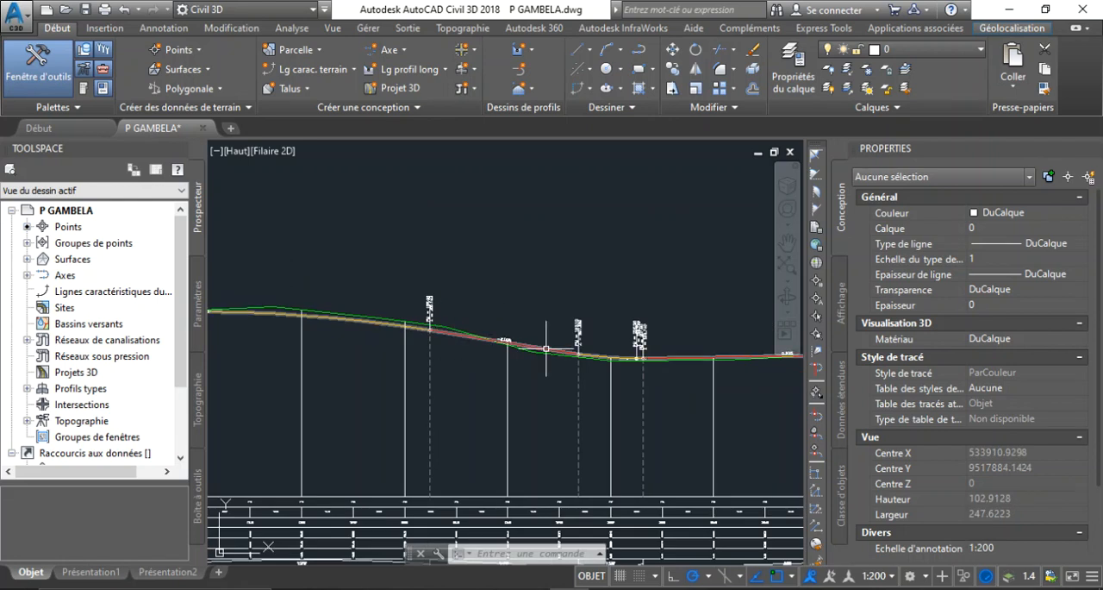
Review the plan layout of the road axes and the two long profile views beside it, including the start of the Gambela profile
scroll(478, 350, down, 10)
scroll(397, 363, up, 10)
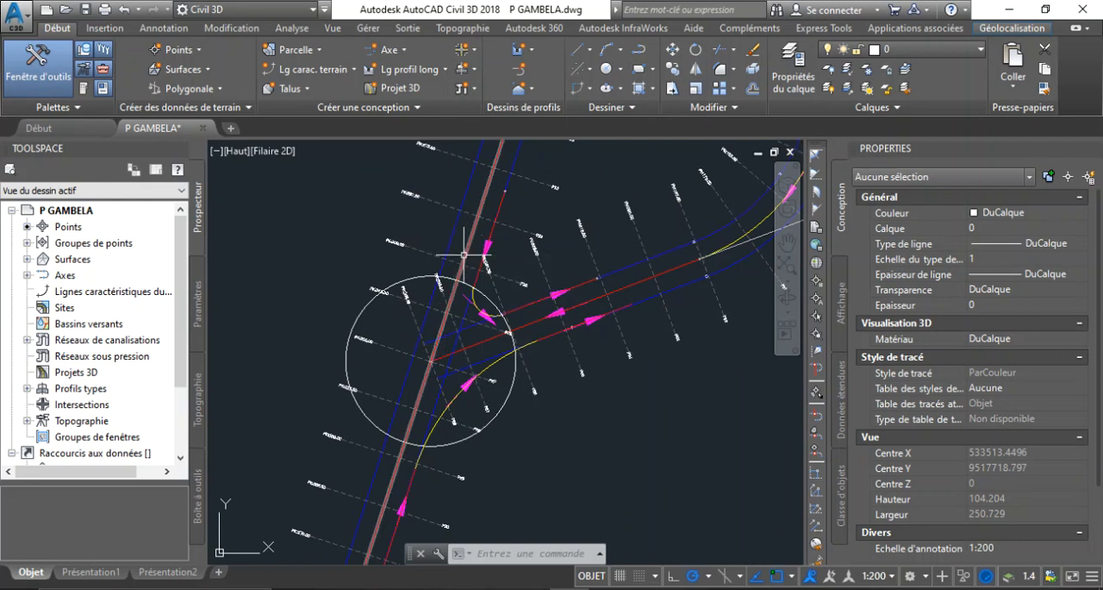
scroll(411, 381, down, 8)
scroll(410, 385, down, 5)
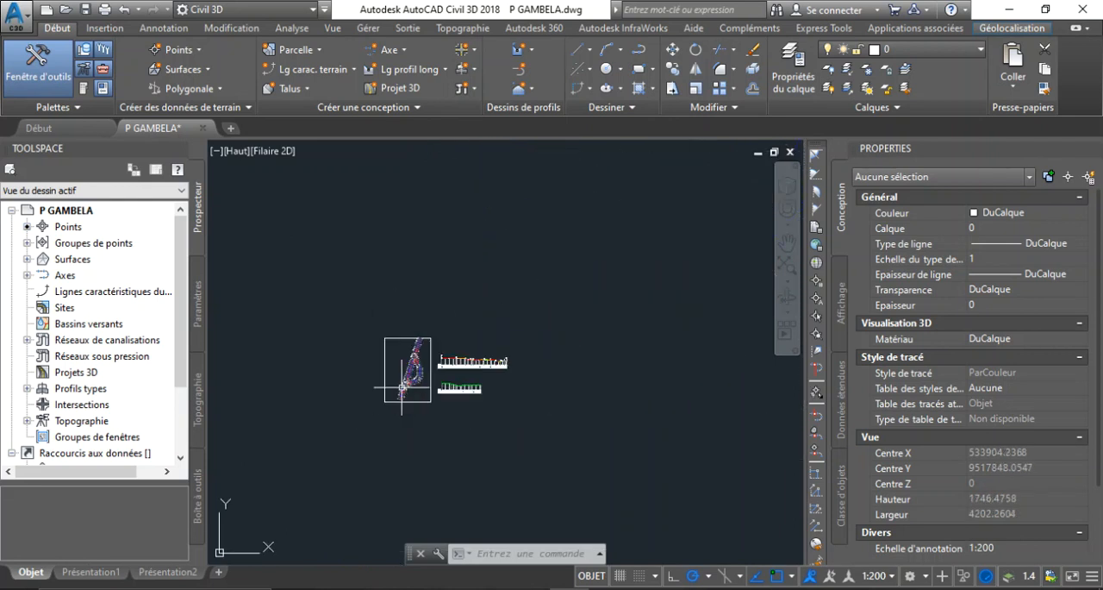
scroll(459, 362, up, 7)
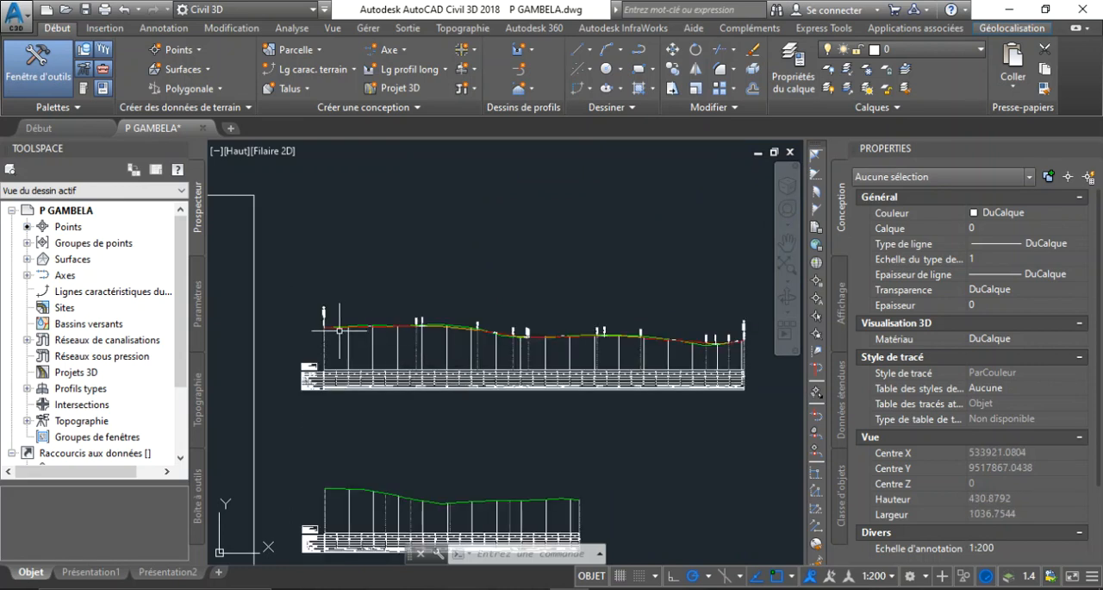
scroll(341, 326, up, 8)
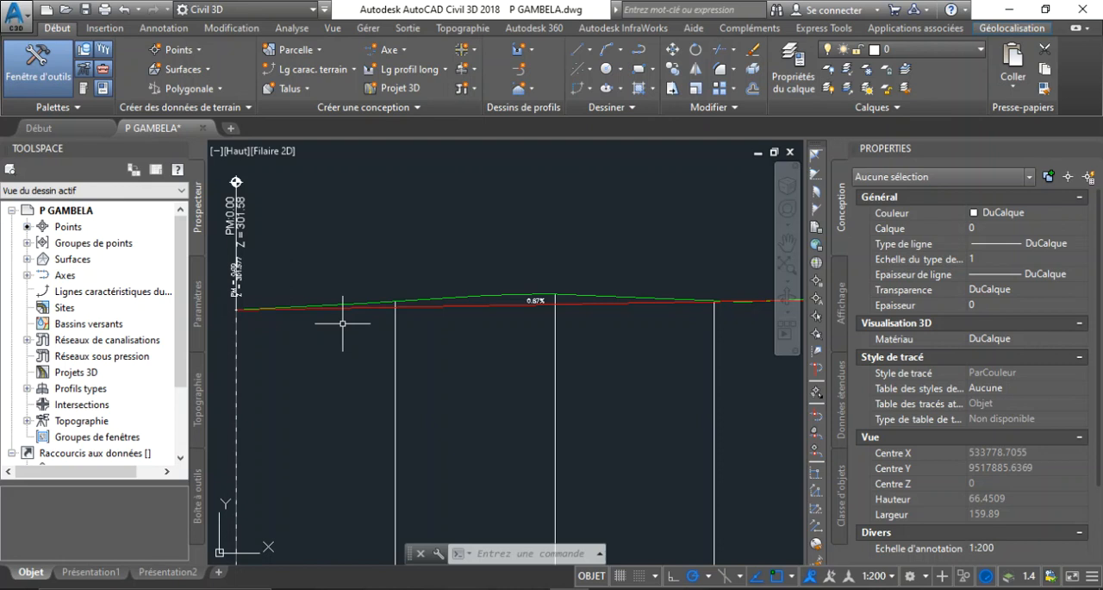
mouse_move(342, 324)
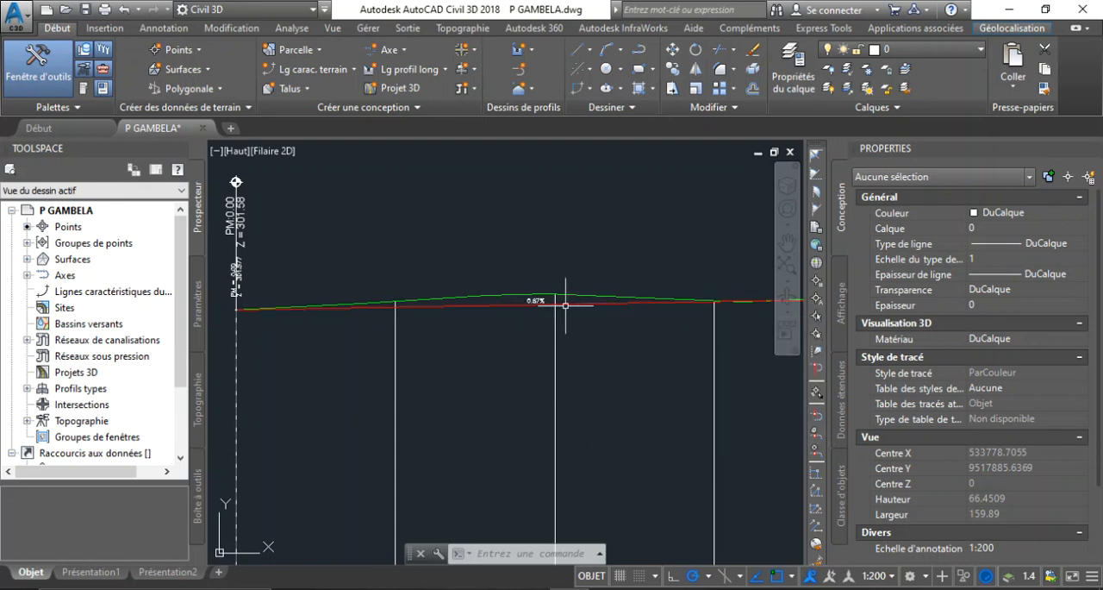
scroll(422, 307, down, 10)
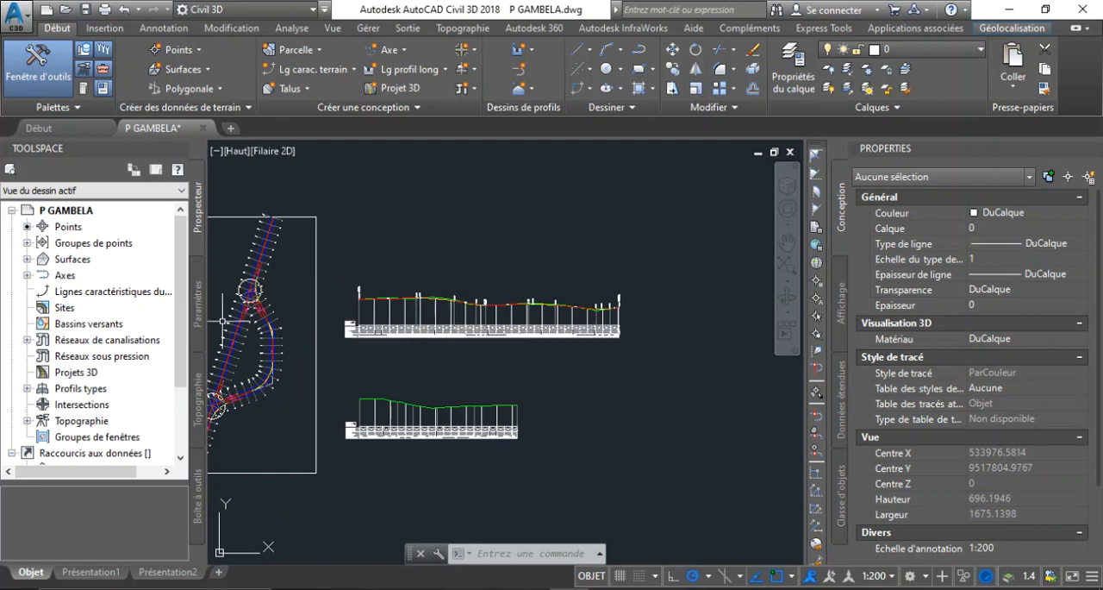
scroll(390, 286, up, 2)
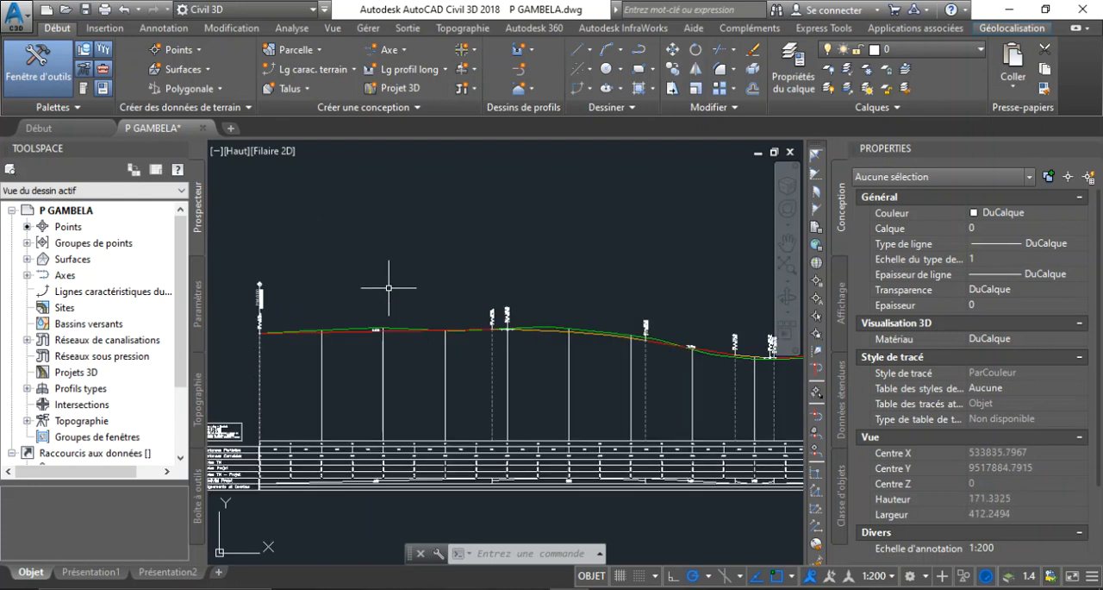
scroll(451, 291, down, 2)
scroll(514, 285, up, 6)
scroll(515, 284, down, 5)
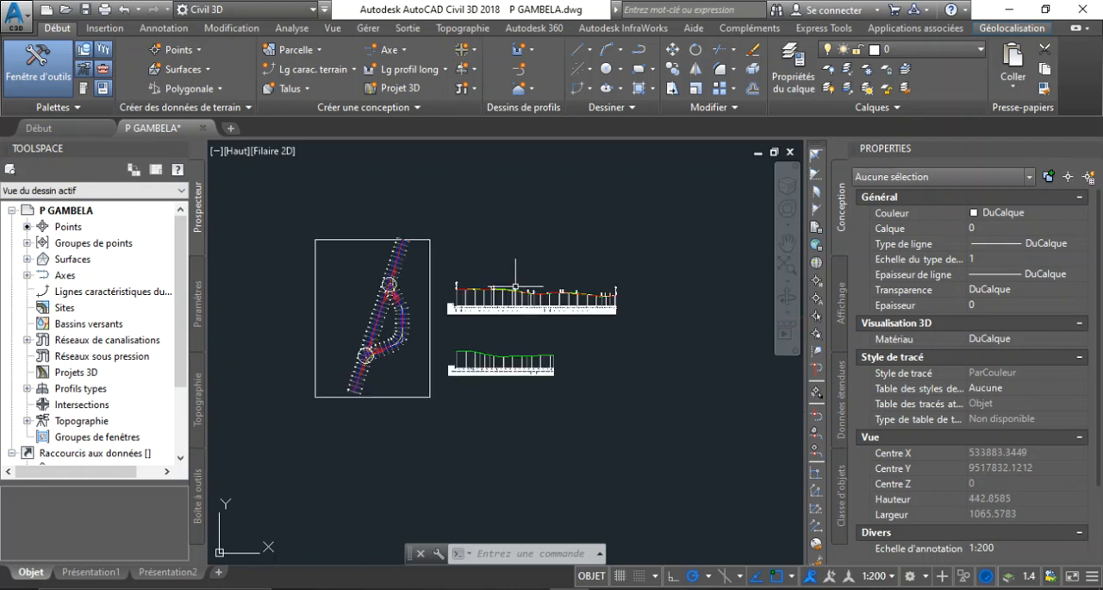
scroll(473, 316, up, 5)
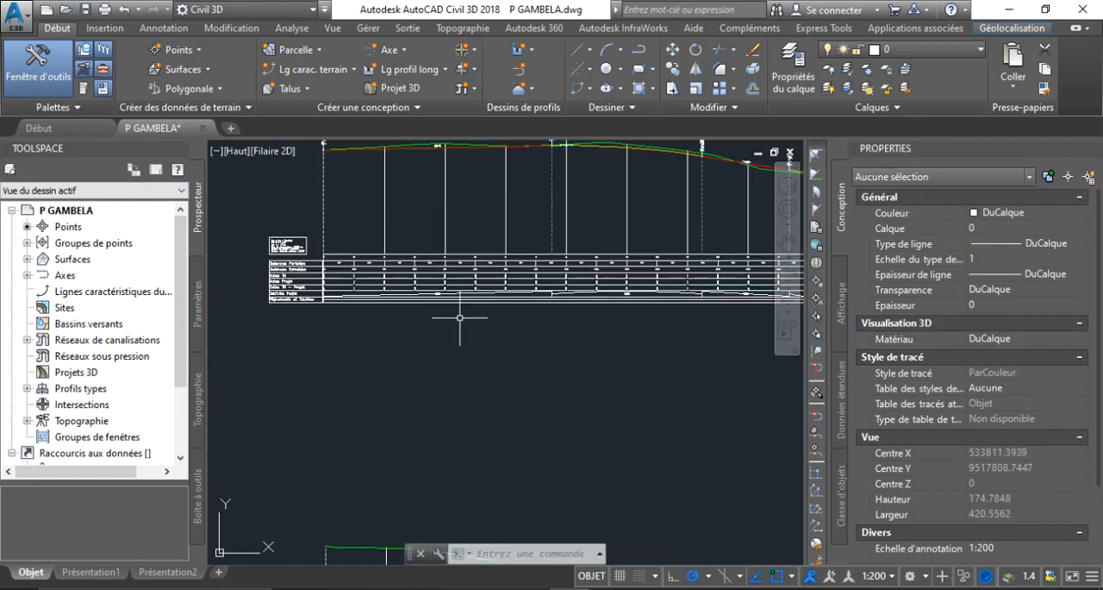
scroll(459, 317, down, 2)
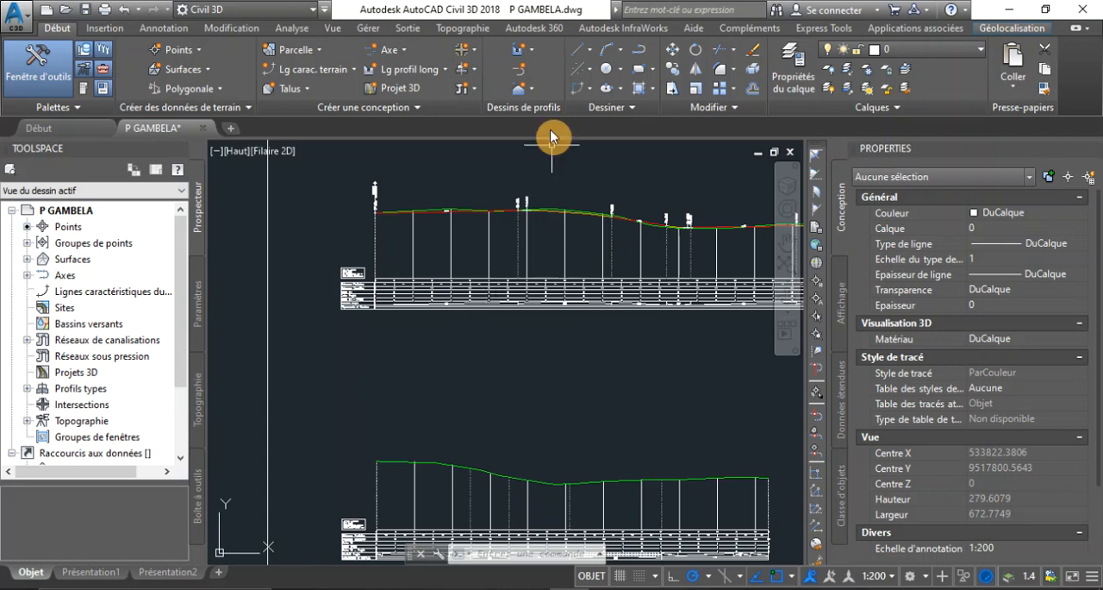
Start a new road assembly (profil type) and name it "Profil en travers Type Axe Gambela", leaving the description empty
click(531, 91)
click(516, 101)
click(478, 71)
click(475, 91)
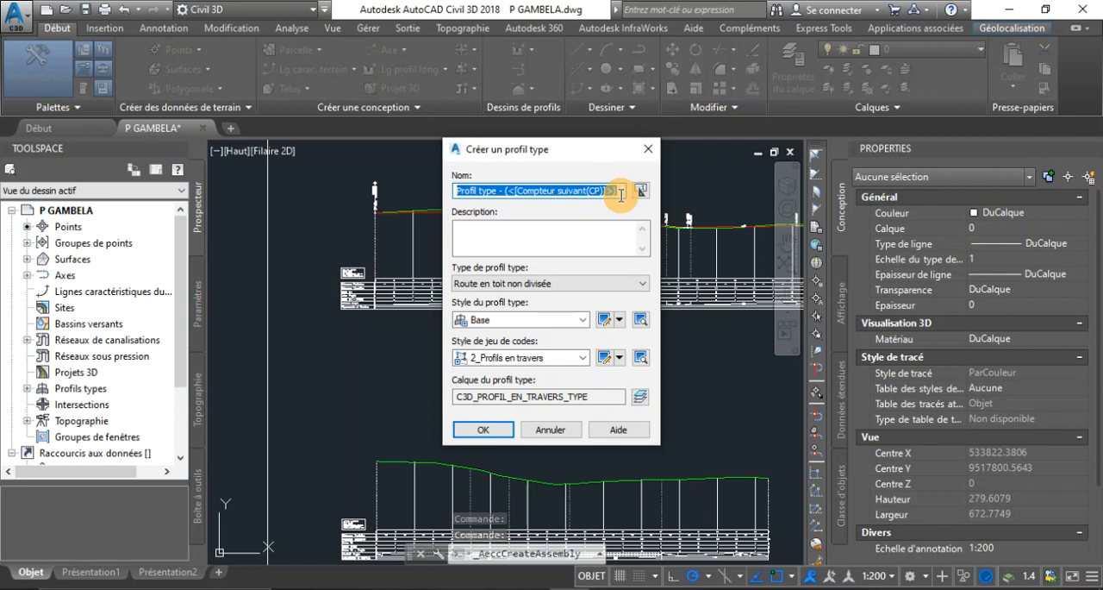
text(Po)
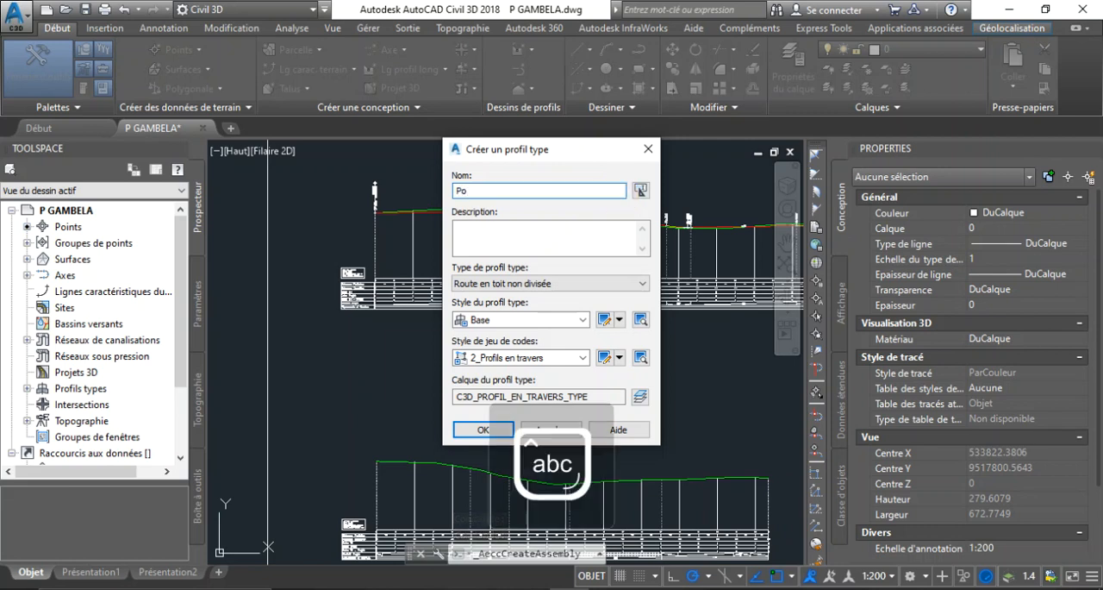
key(BackSpace)
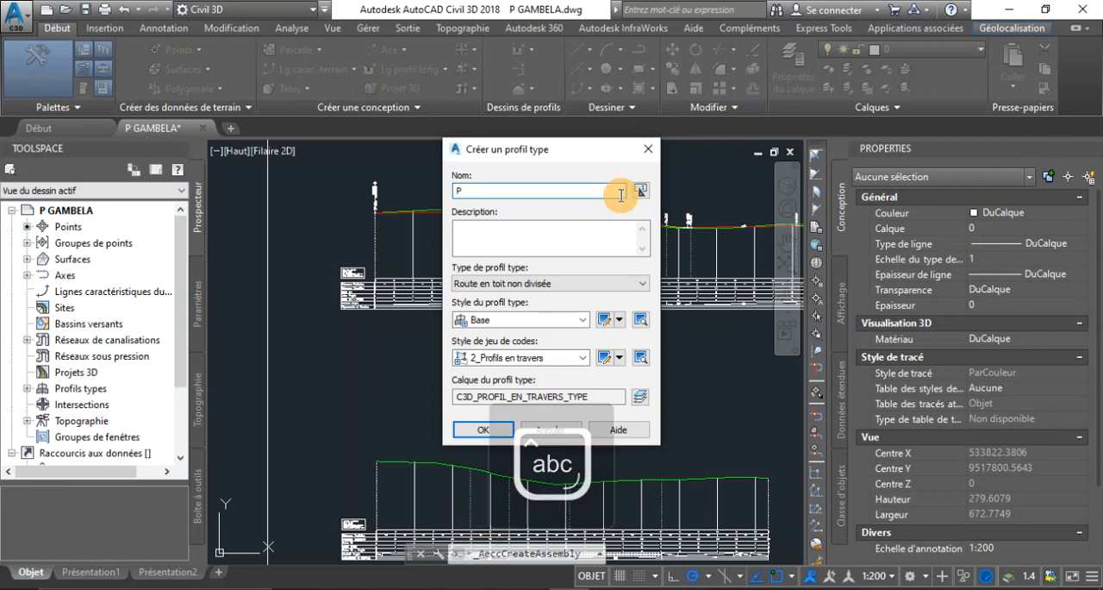
text(rofil en)
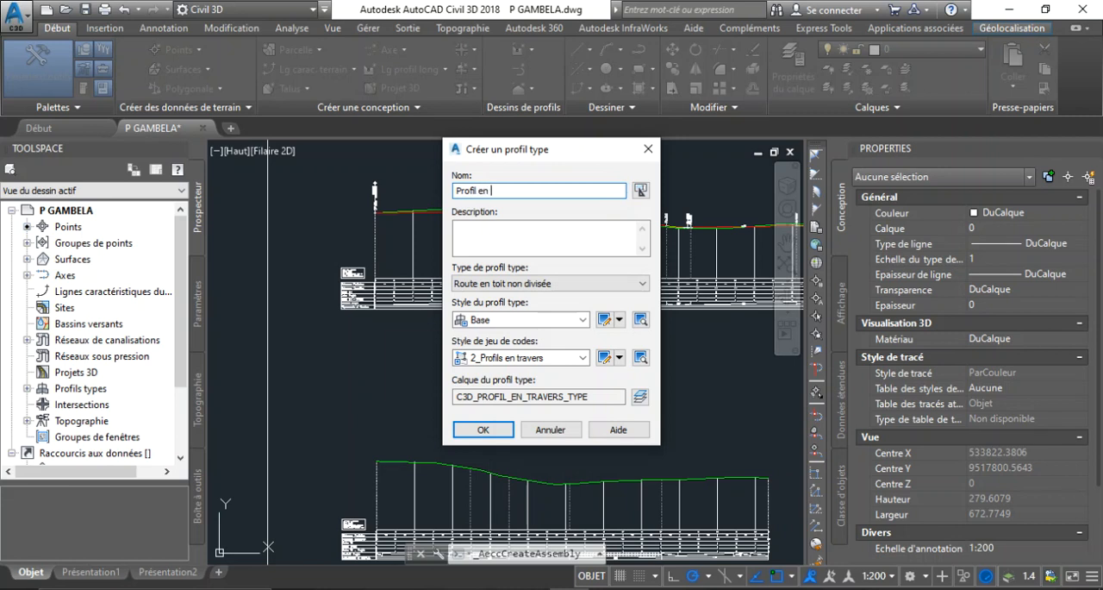
text( travers Type)
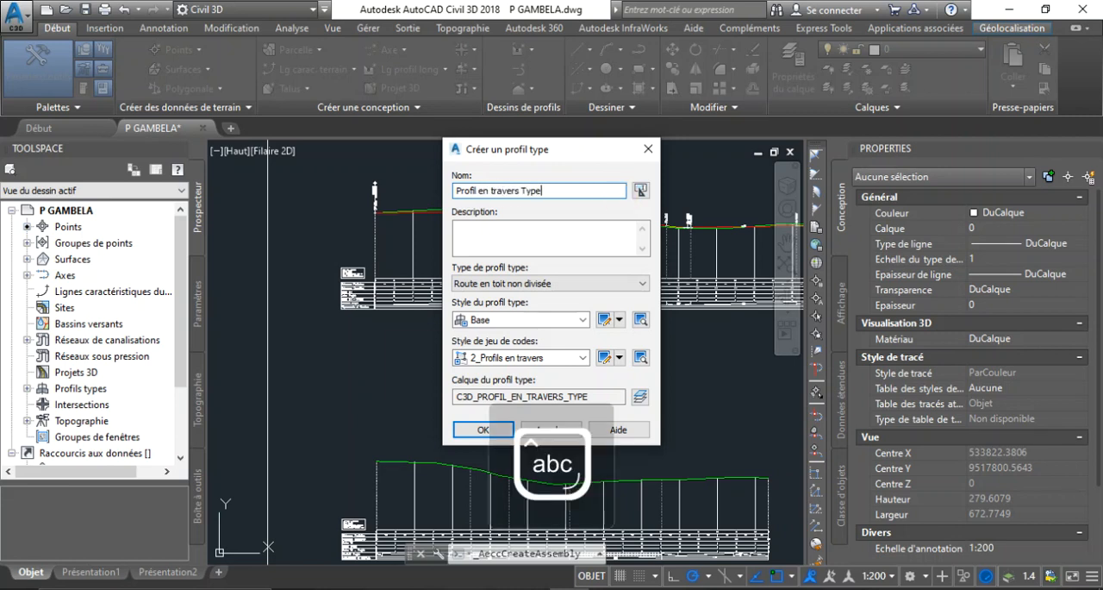
text( Axe Gambela)
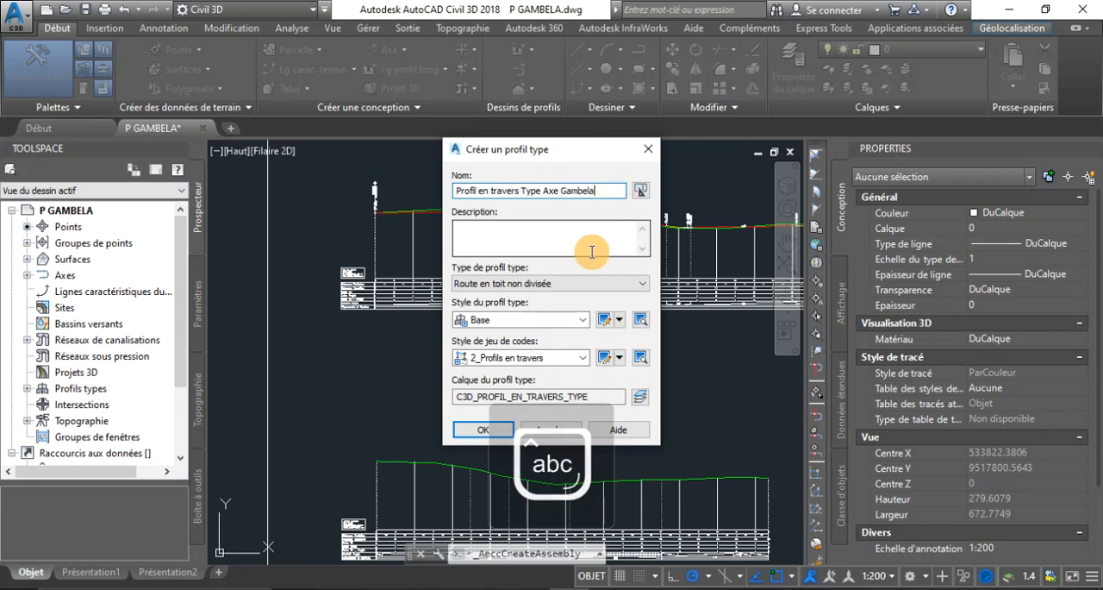
click(489, 235)
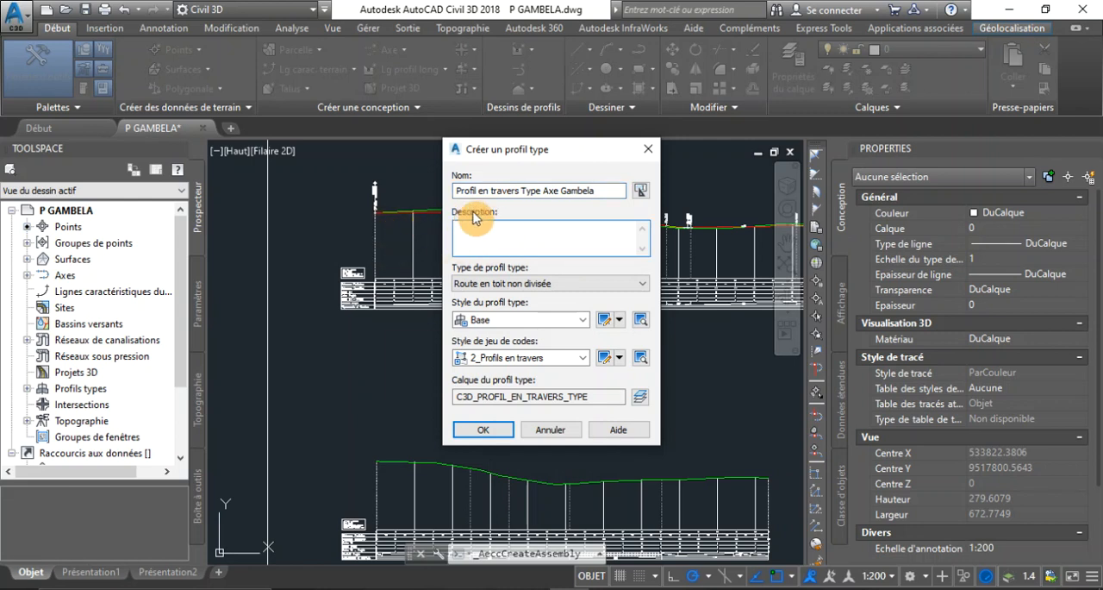
click(602, 193)
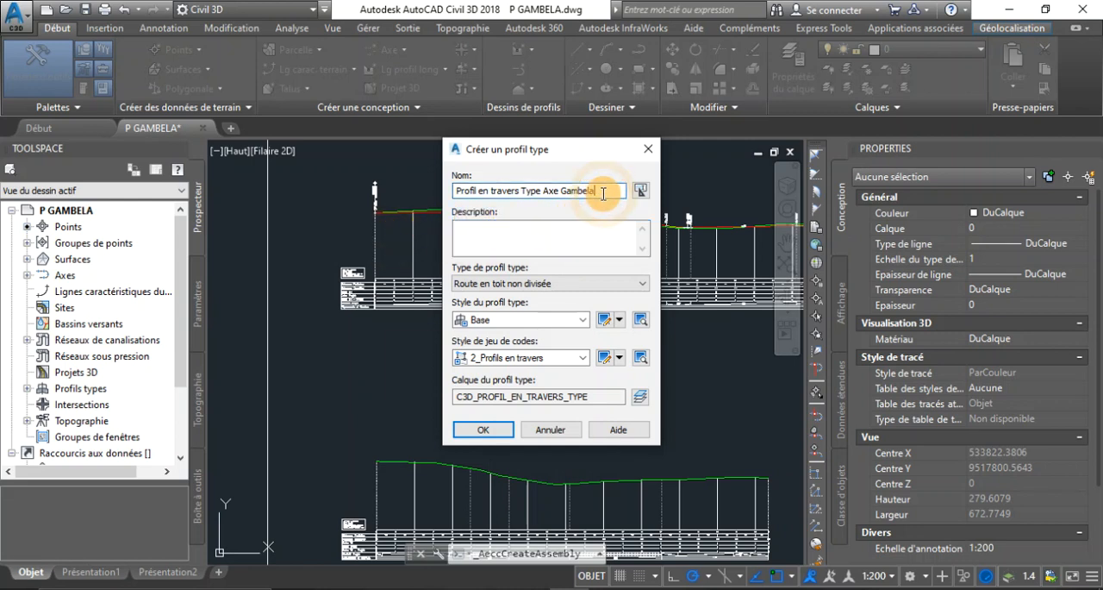
click(483, 230)
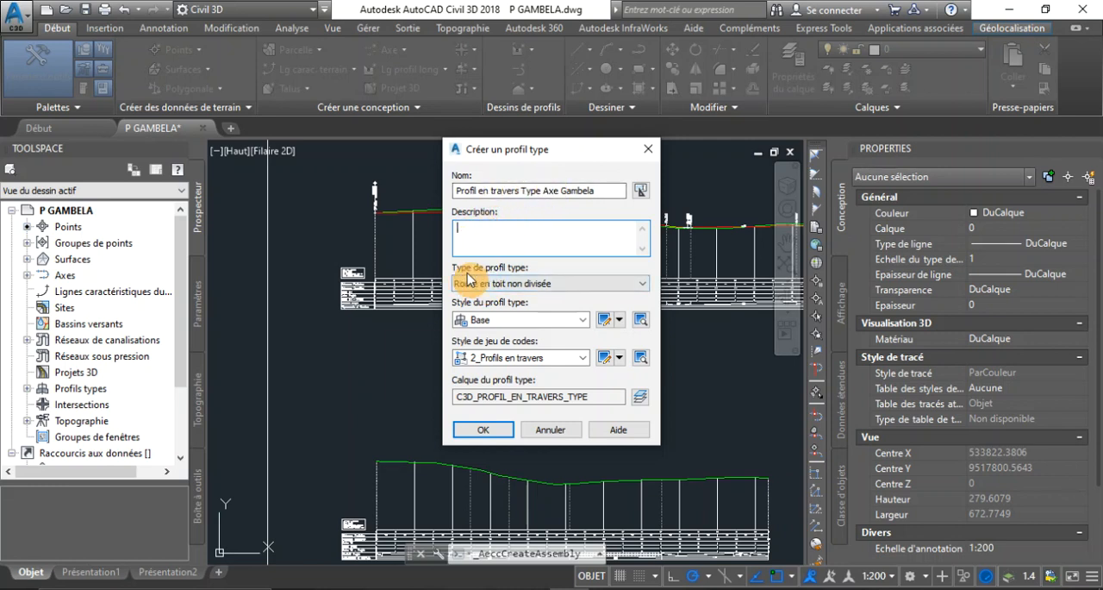
Review the available assembly types and choose Route en toit non divisée for the new assembly
click(527, 288)
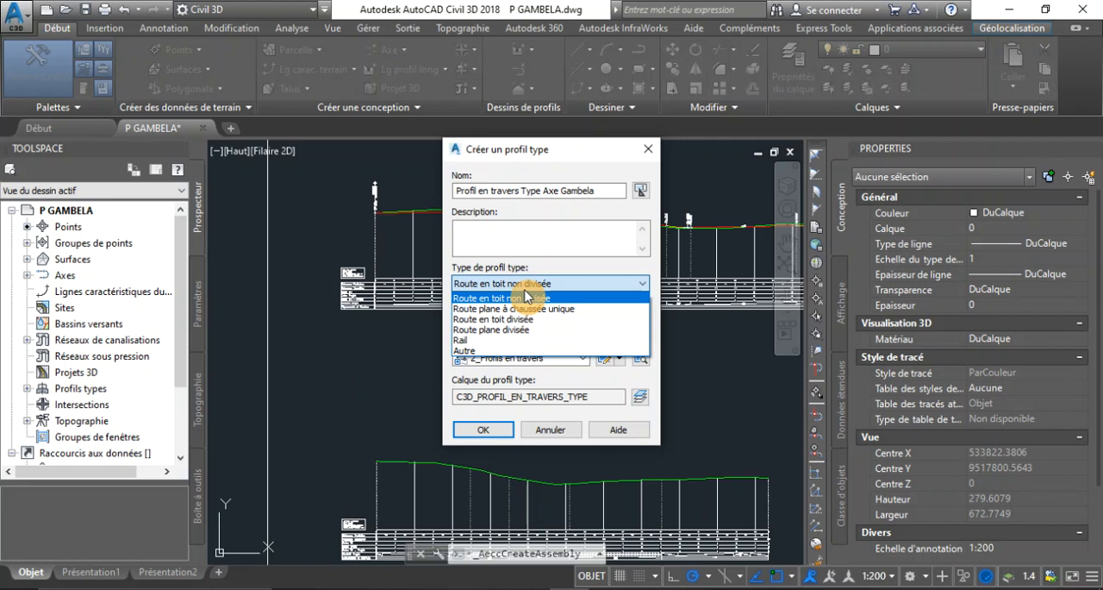
click(561, 297)
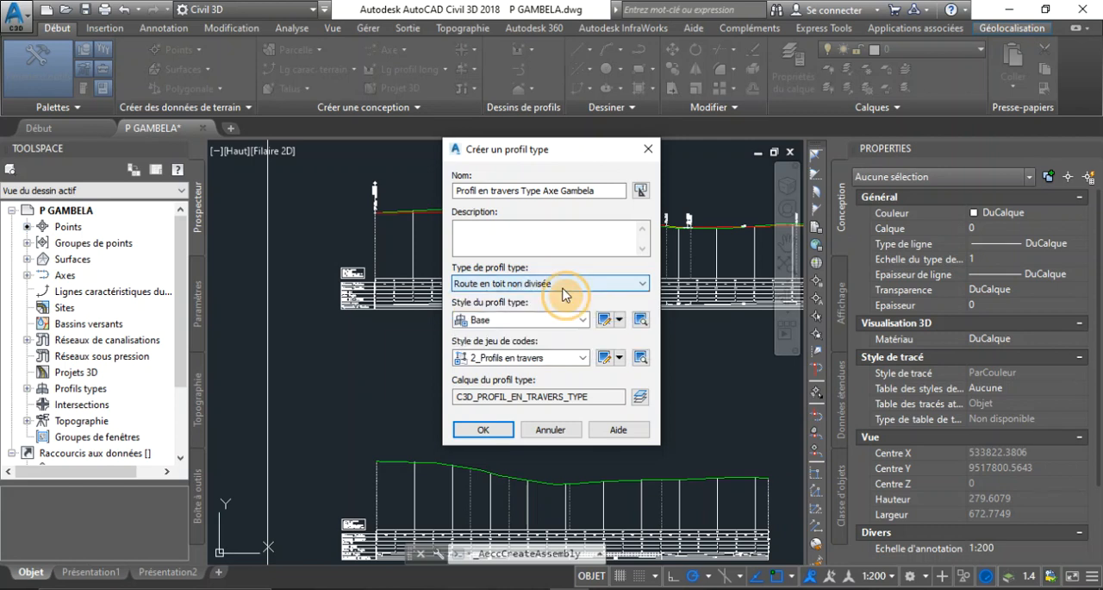
click(562, 289)
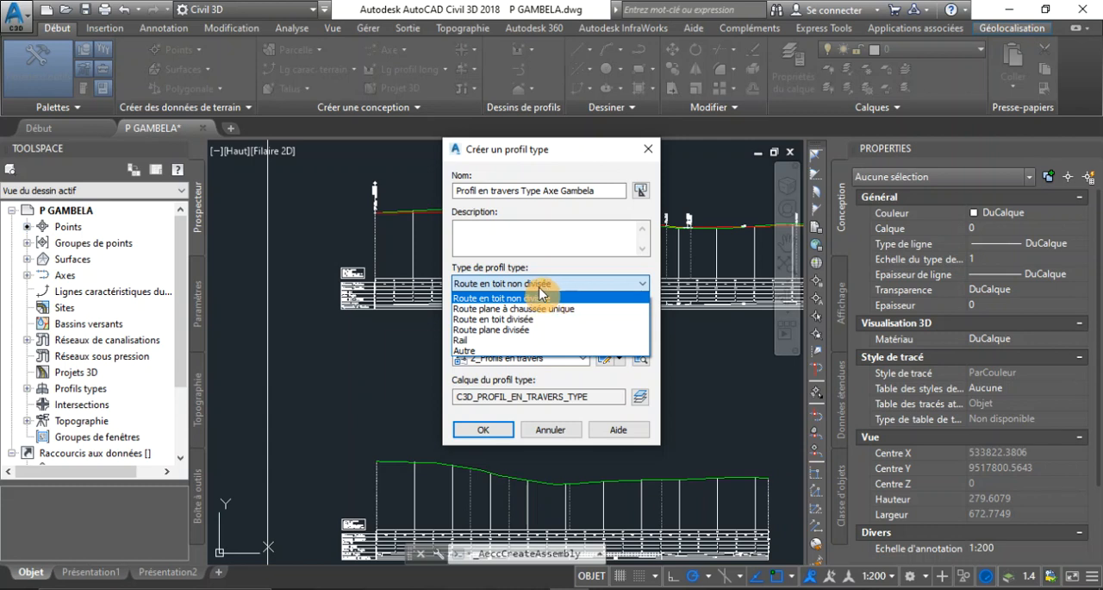
click(539, 293)
click(539, 284)
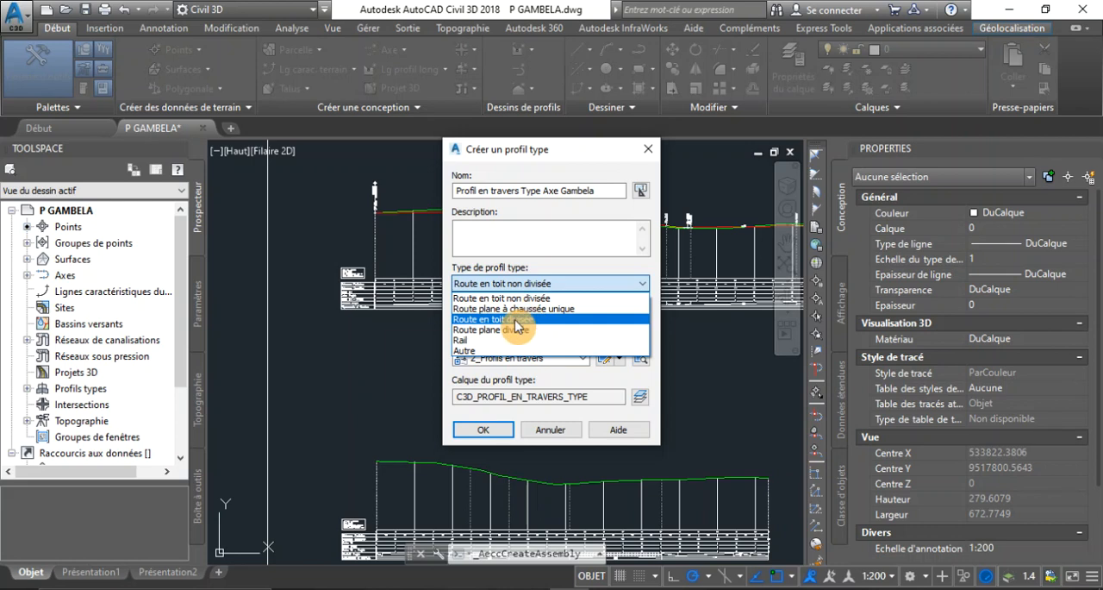
click(526, 297)
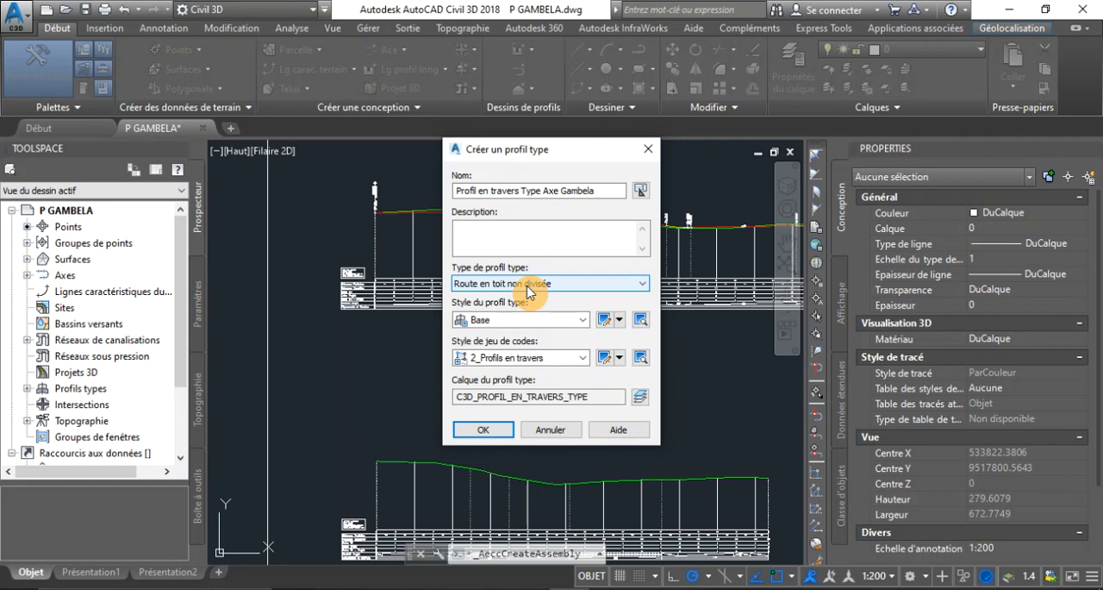
Recheck the assembly types with Route en toit non divisée kept, and switch to Photos to view the motorway picture images (19).jpeg
click(528, 284)
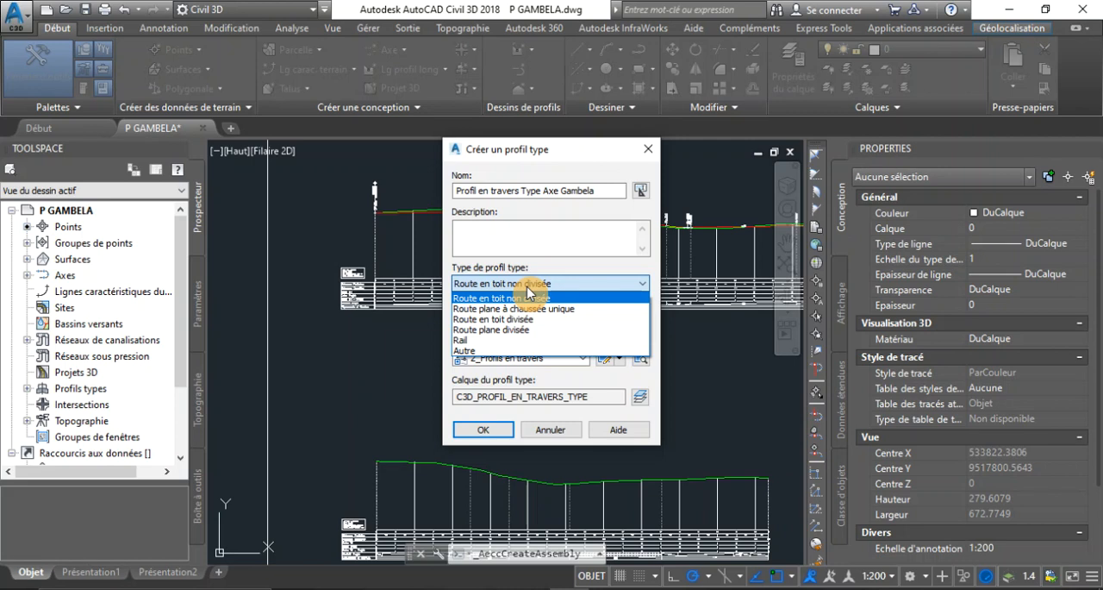
click(528, 294)
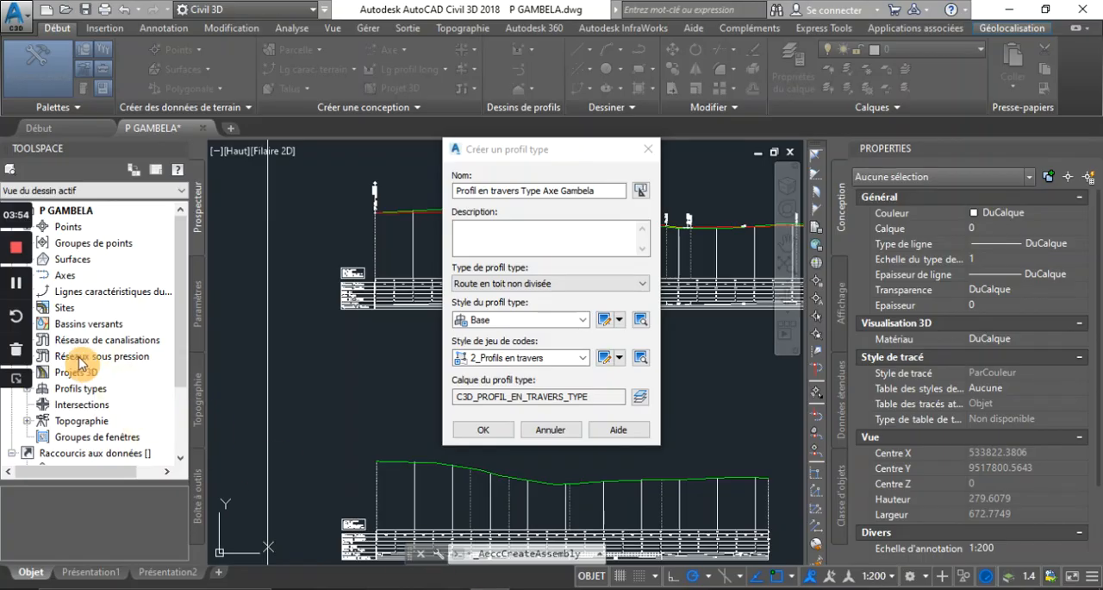
click(15, 289)
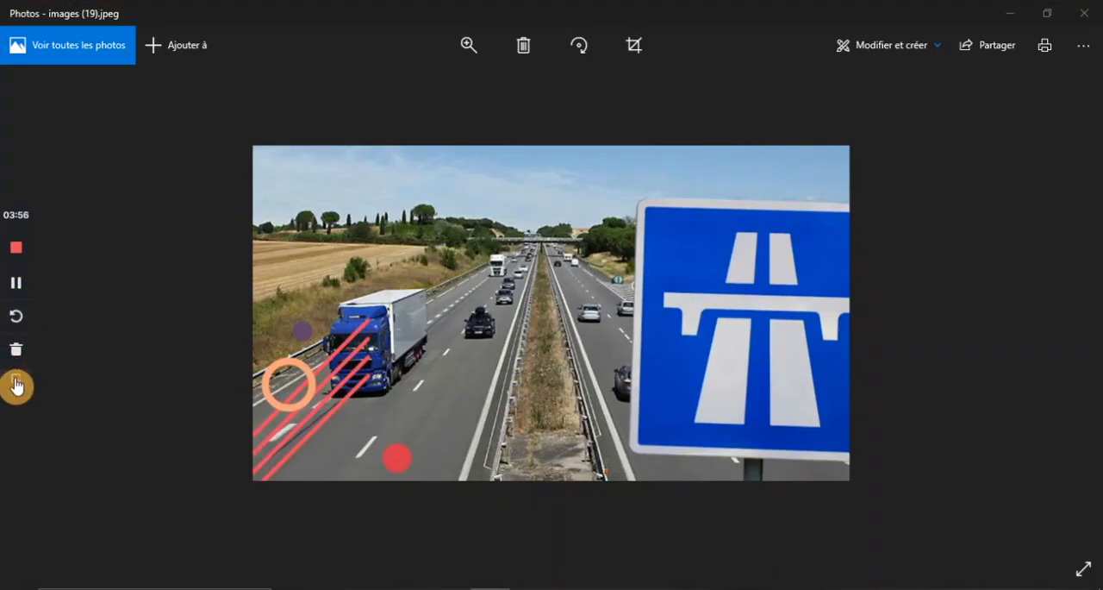
click(16, 387)
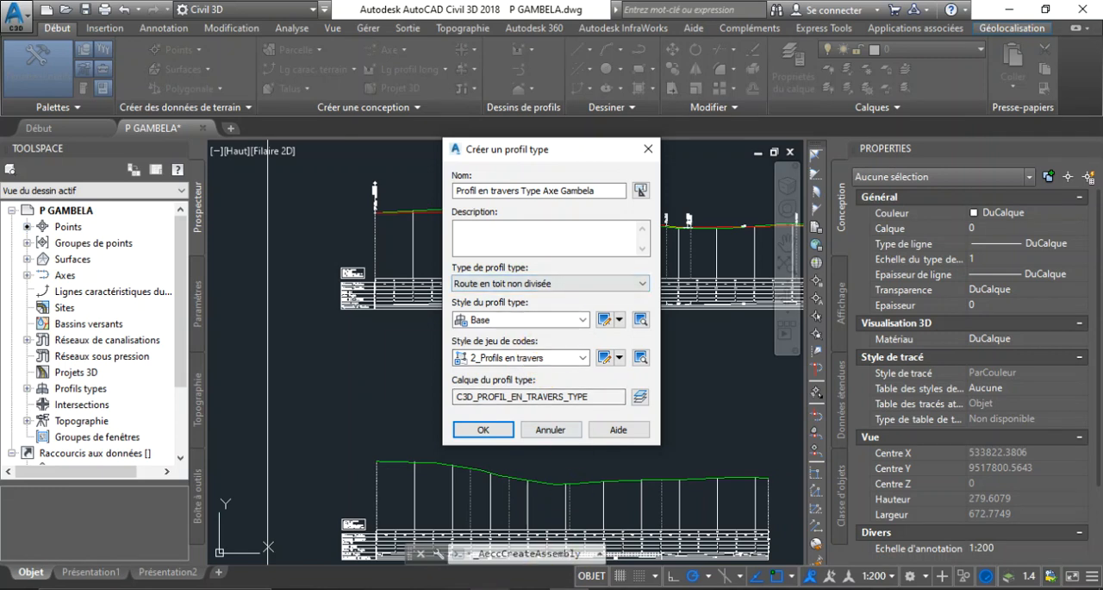
mouse_move(488, 589)
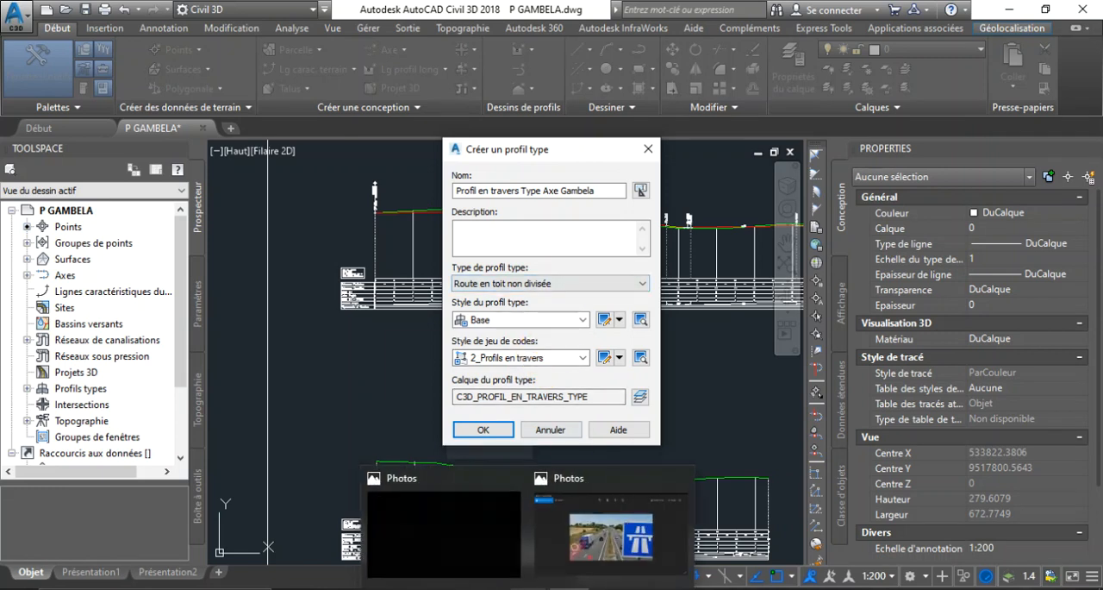
click(601, 561)
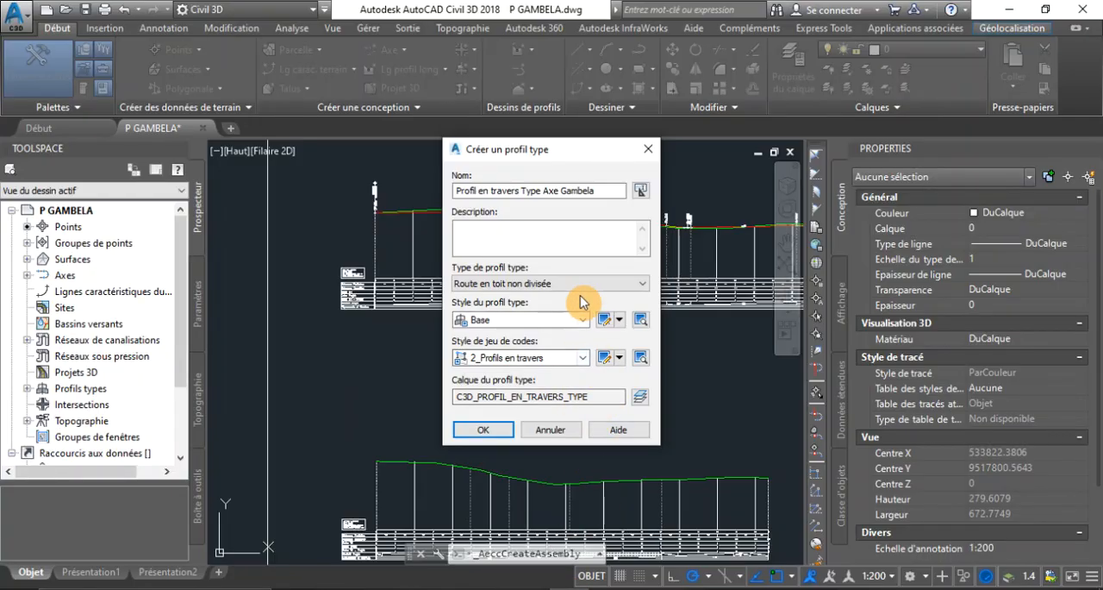
Compare the divided and undivided road types of the new assembly with the motorway photo, keeping Route en toit non divisée
click(582, 284)
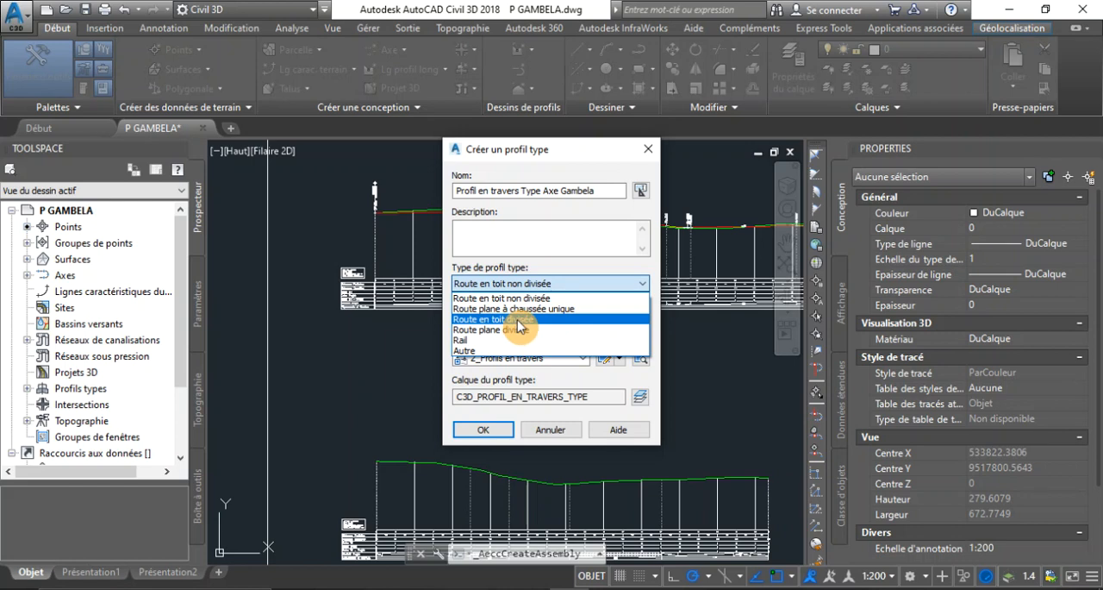
click(708, 422)
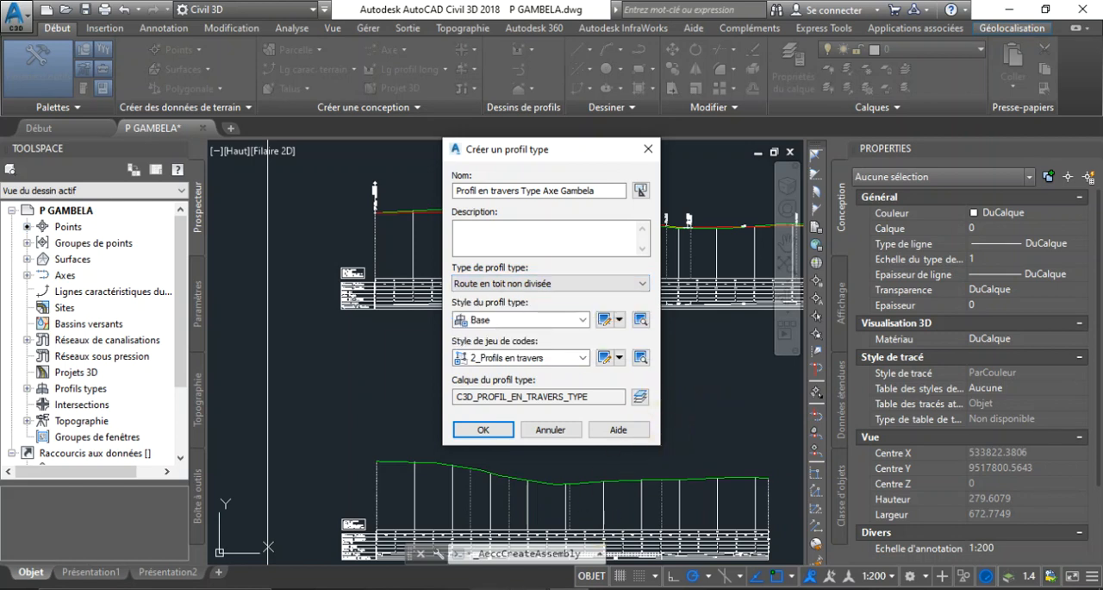
mouse_move(784, 577)
click(616, 528)
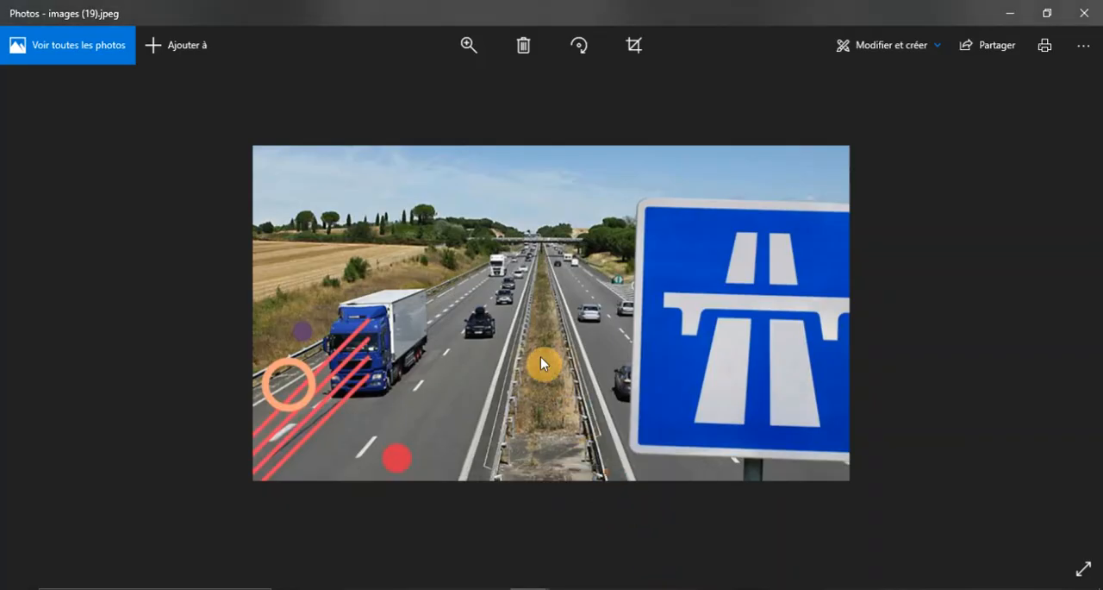
click(569, 589)
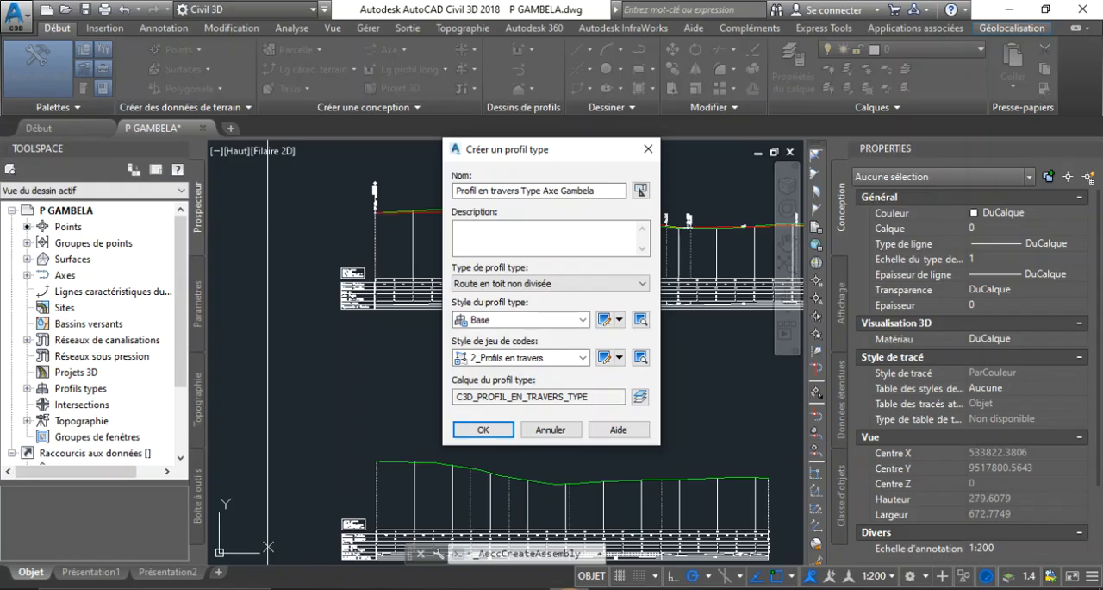
click(567, 286)
click(566, 286)
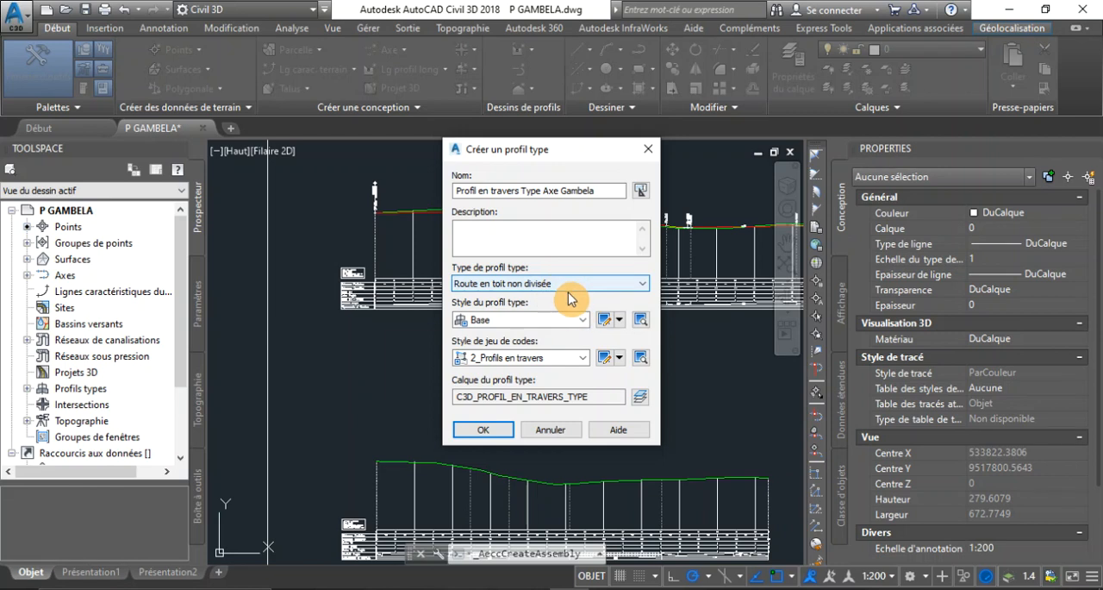
Keep the Base assembly style and the 2_Profils en travers code set style, and confirm the new assembly's settings
click(577, 360)
click(579, 360)
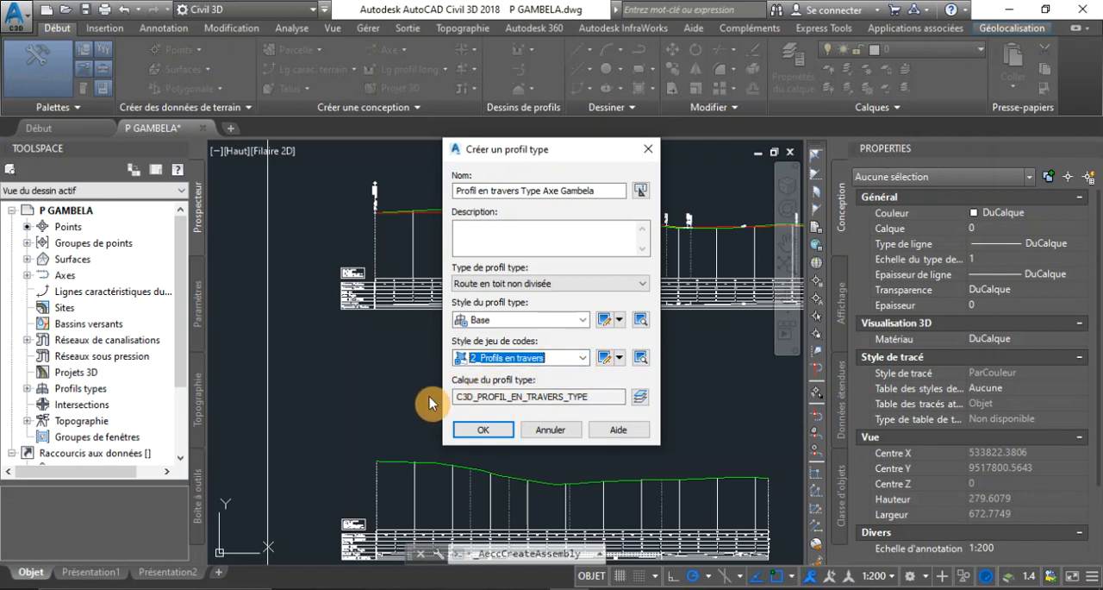
click(582, 319)
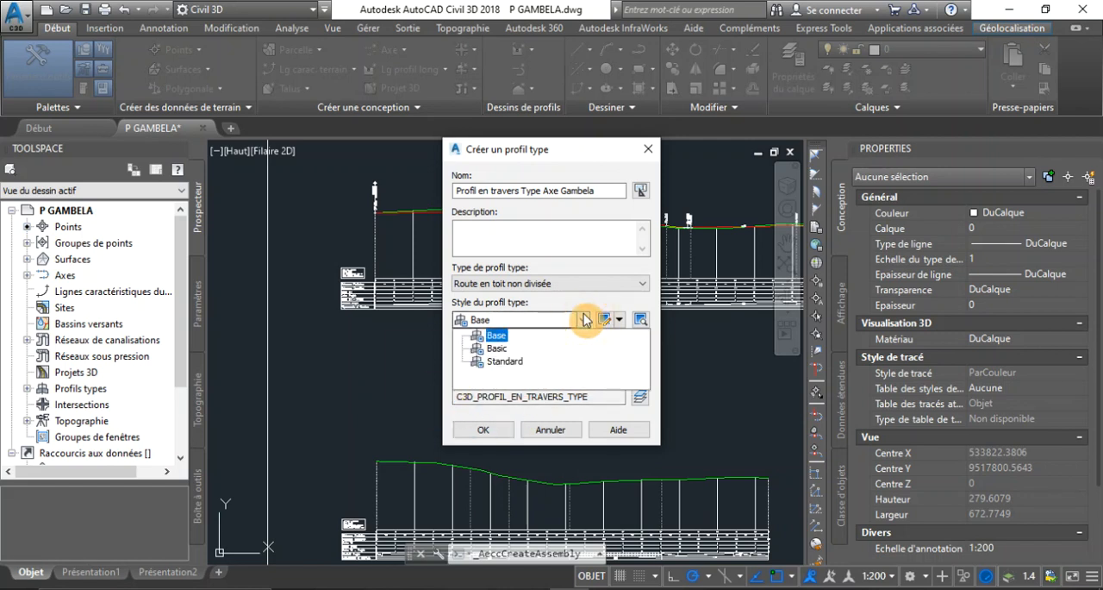
click(530, 320)
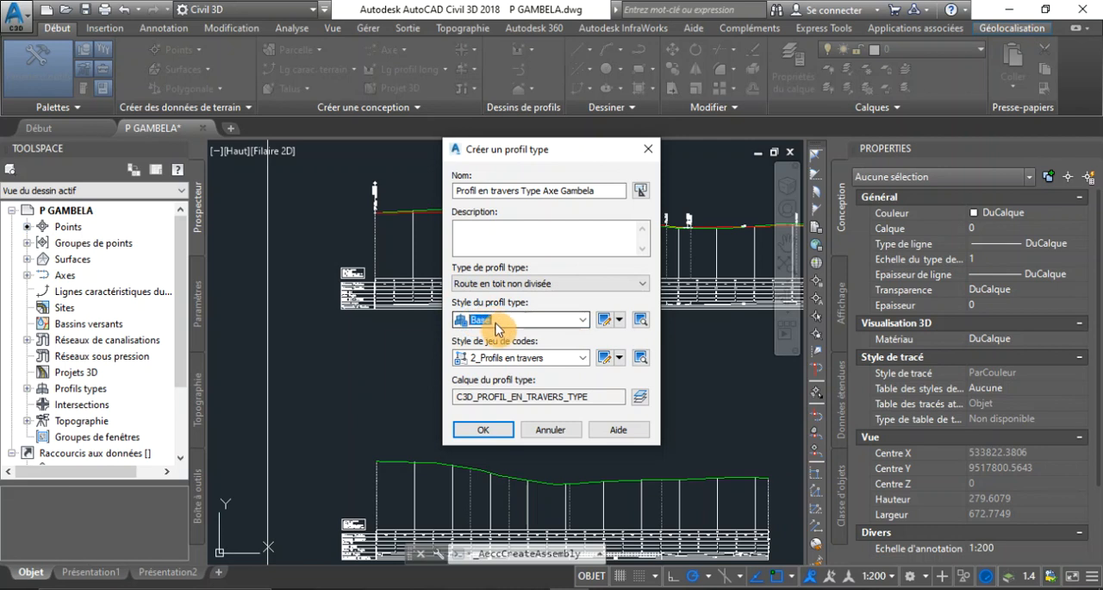
click(483, 430)
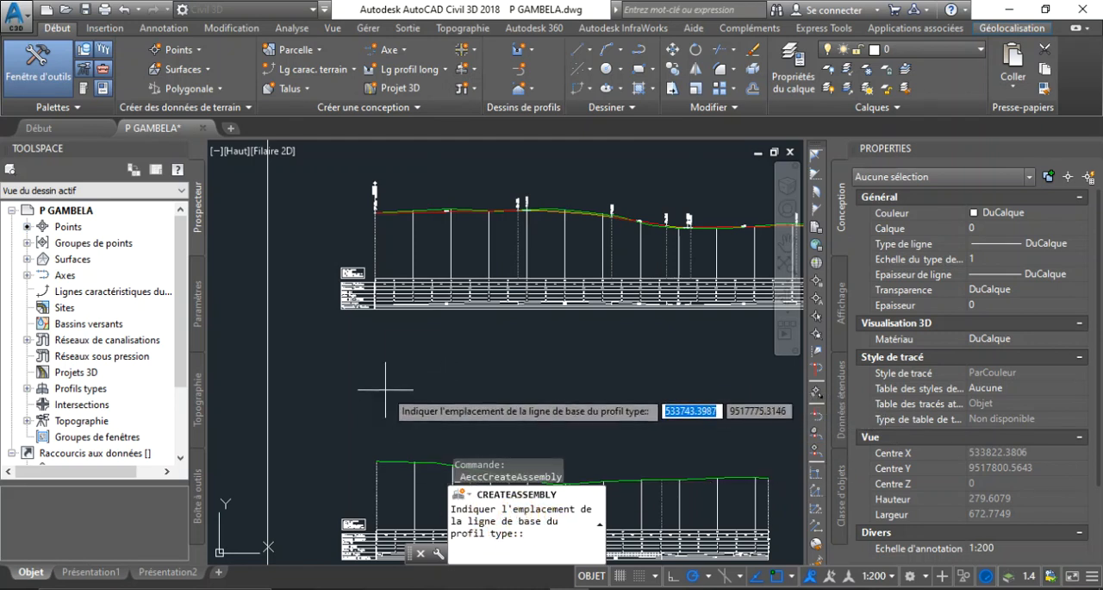
Place the assembly baseline in the empty drawing area below the long profile views
scroll(377, 370, down, 5)
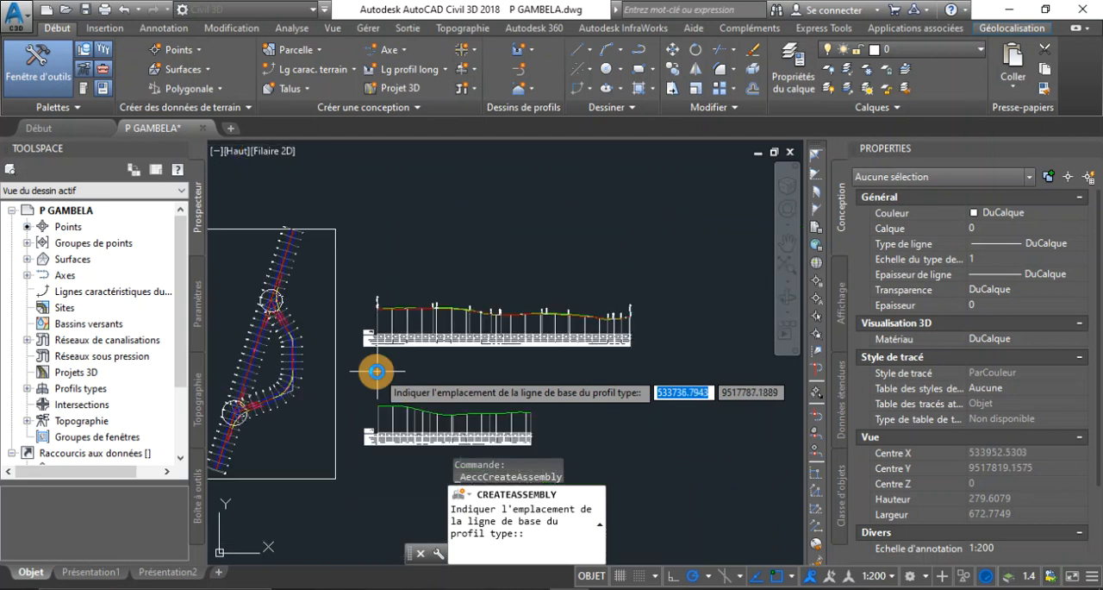
scroll(377, 401, up, 5)
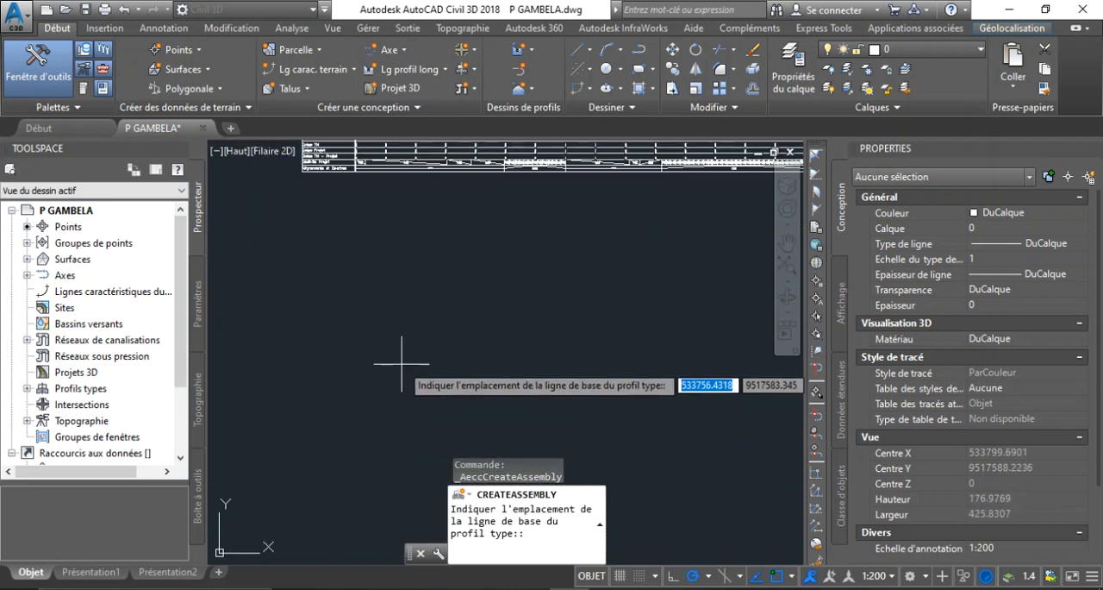
scroll(401, 364, up, 2)
scroll(401, 364, down, 2)
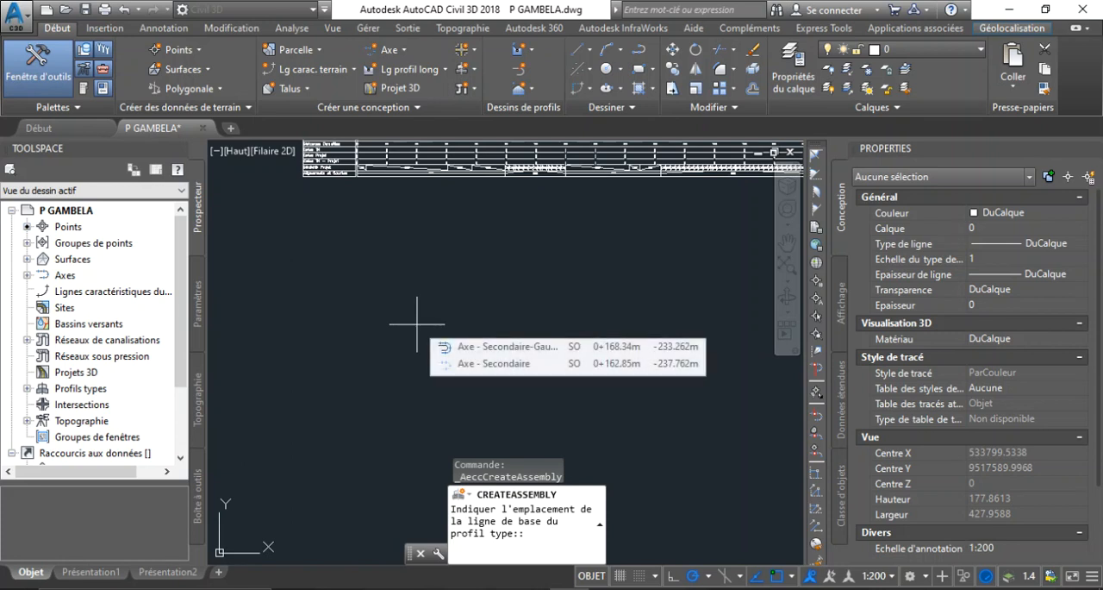
click(404, 394)
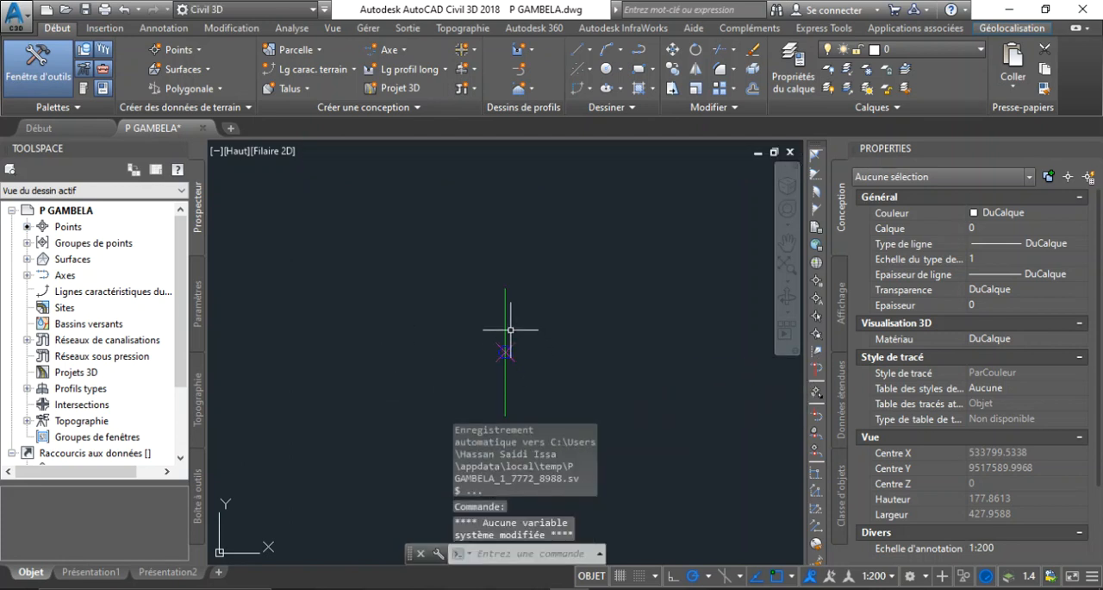
scroll(512, 374, up, 2)
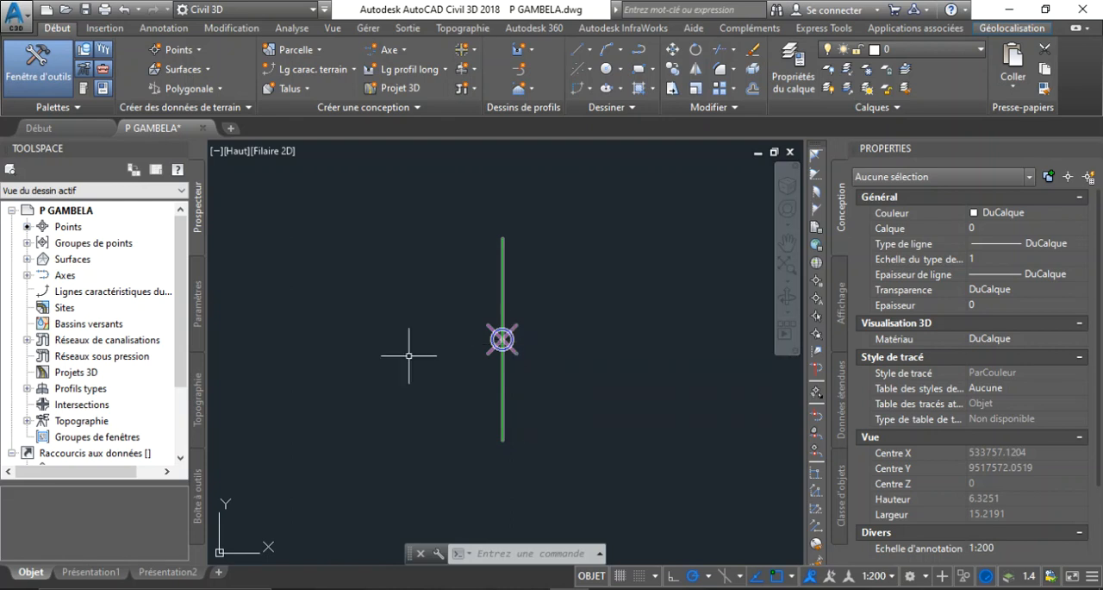
Display the tool palettes, switch them to the C3D_France set and look through its Bordures subassemblies
click(82, 89)
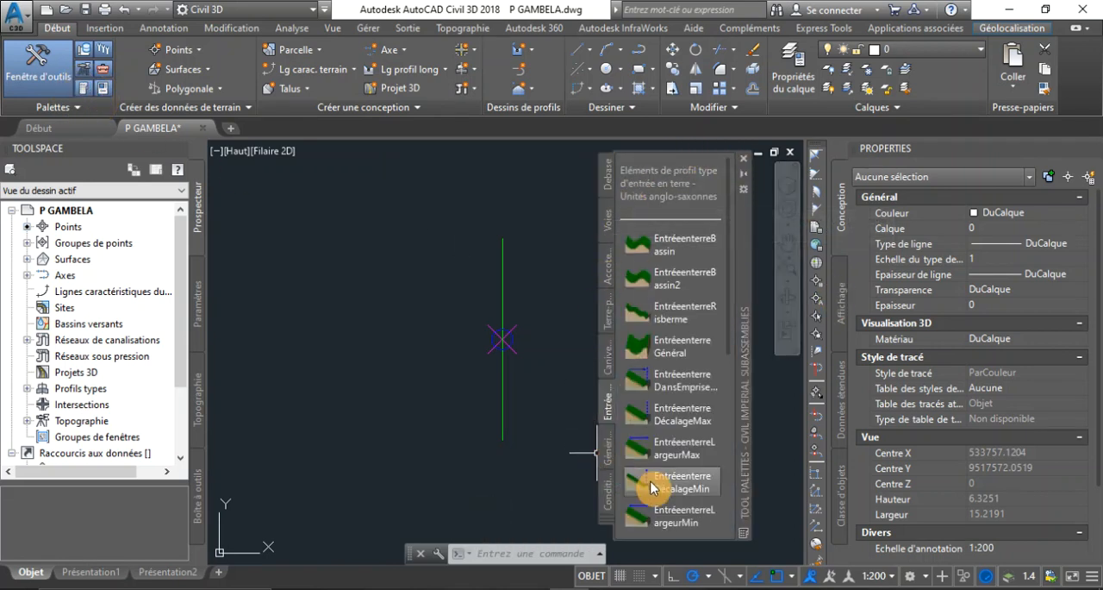
right_click(746, 196)
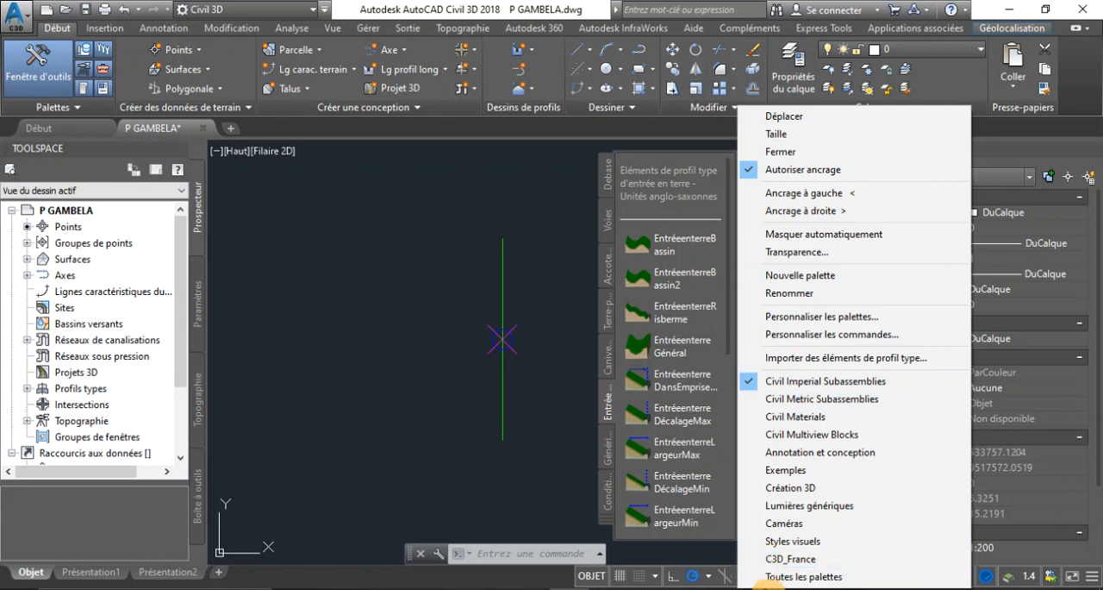
click(786, 560)
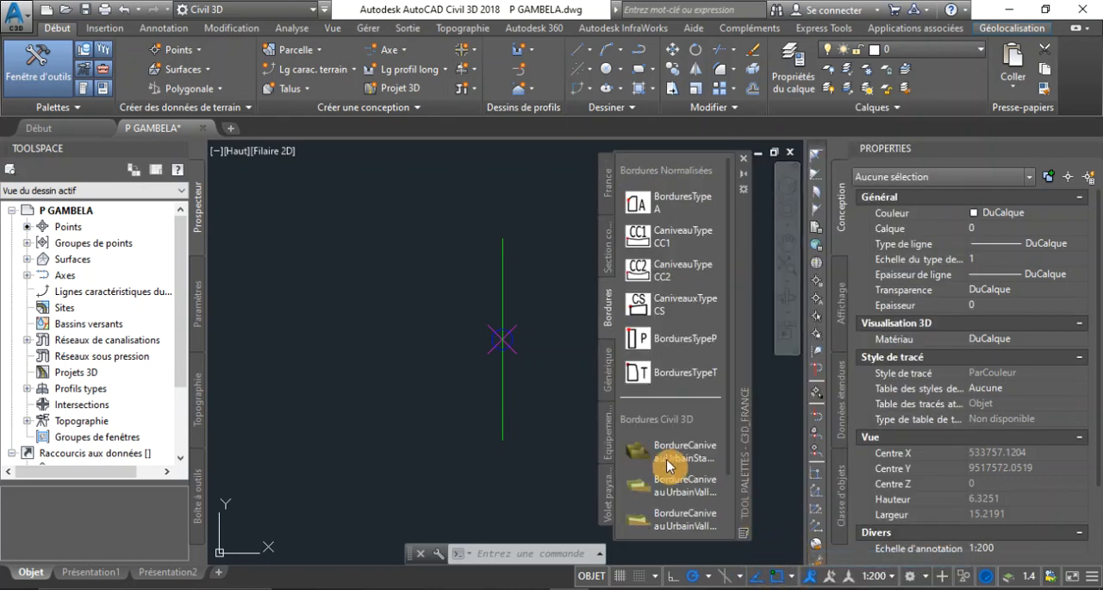
scroll(335, 364, down, 2)
scroll(400, 356, up, 3)
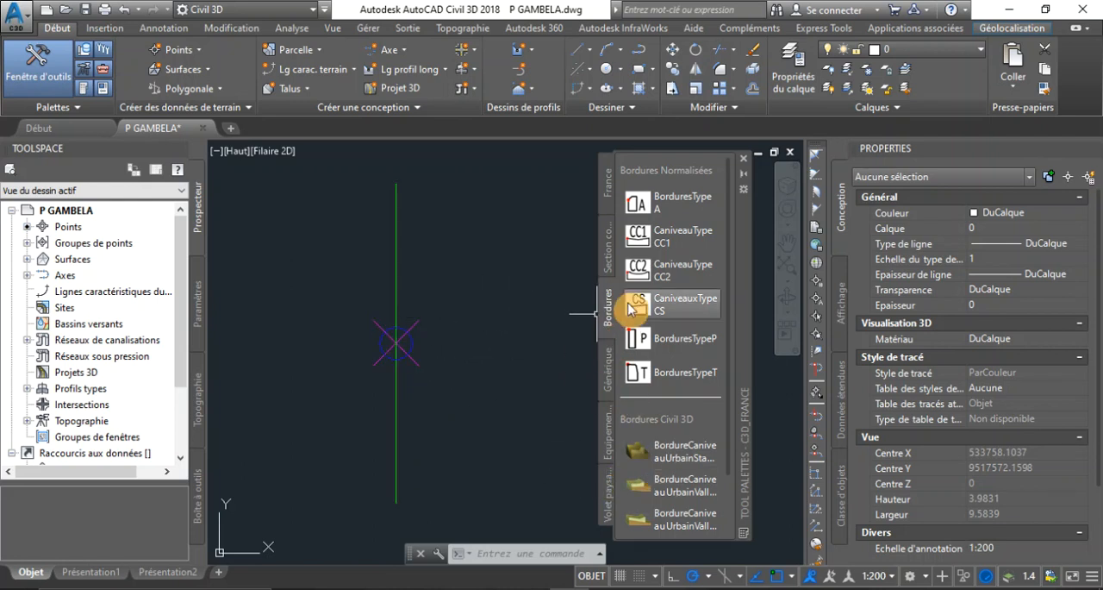
Start inserting a VoieDéversAxeRotation lane subassembly and set its default slope (Pente par défaut) to -2.50%
click(607, 245)
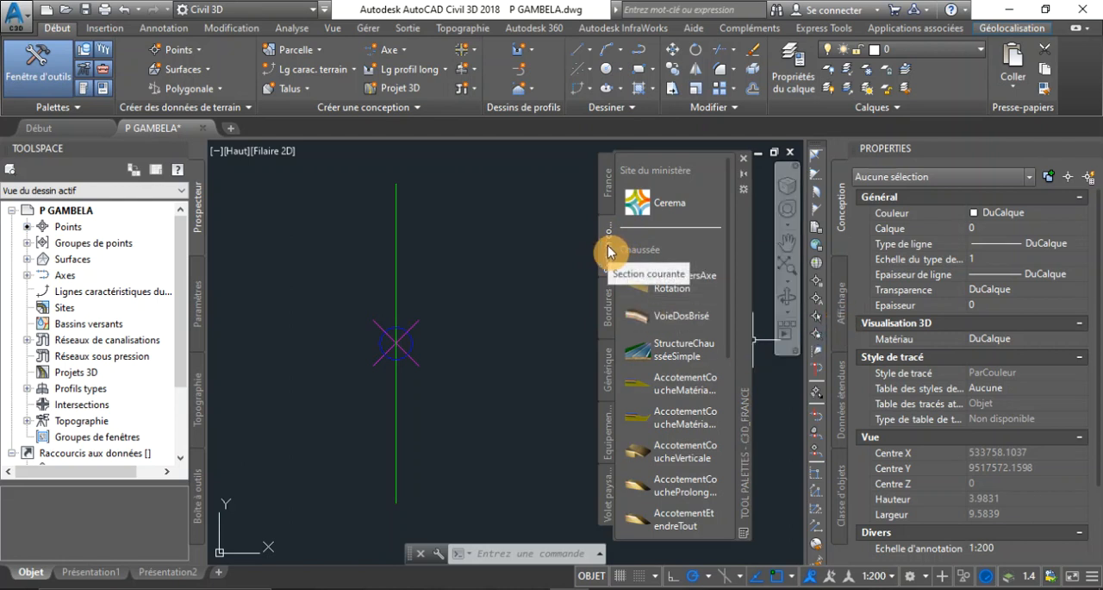
click(664, 298)
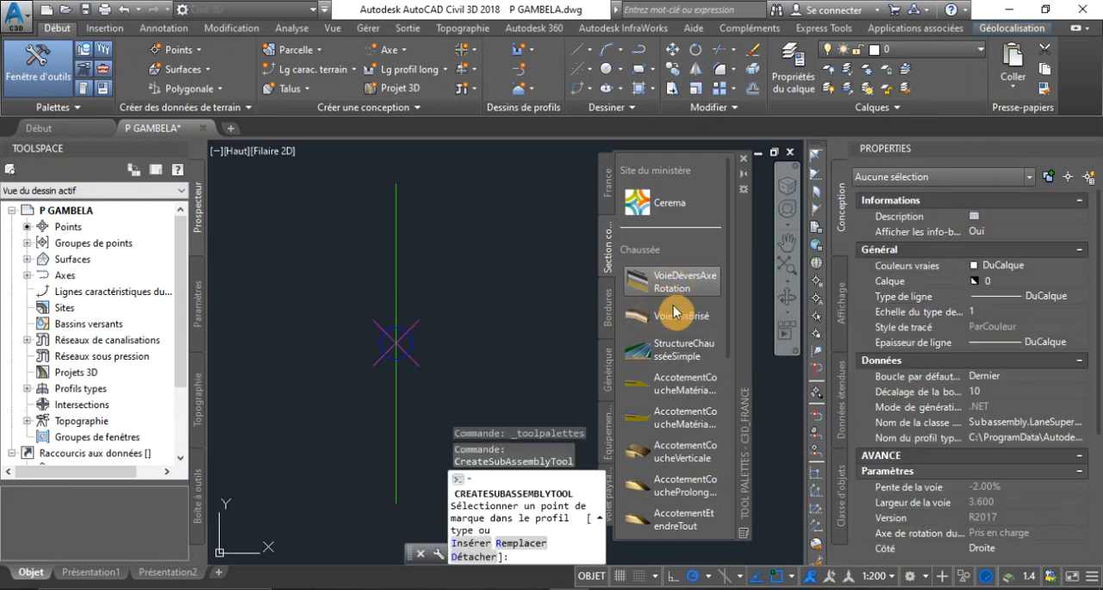
scroll(991, 505, down, 4)
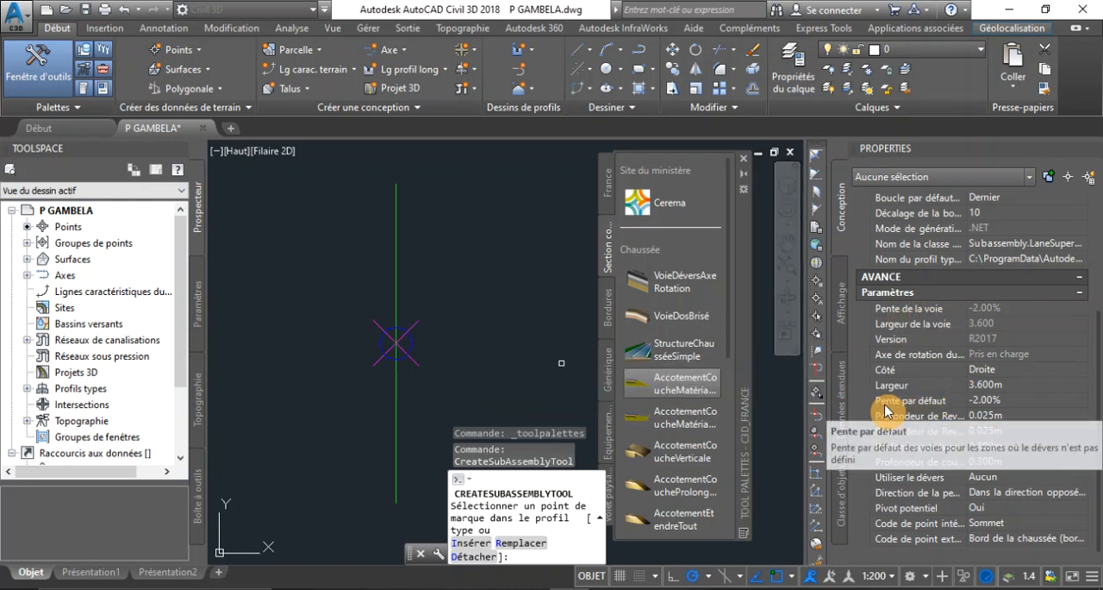
click(985, 403)
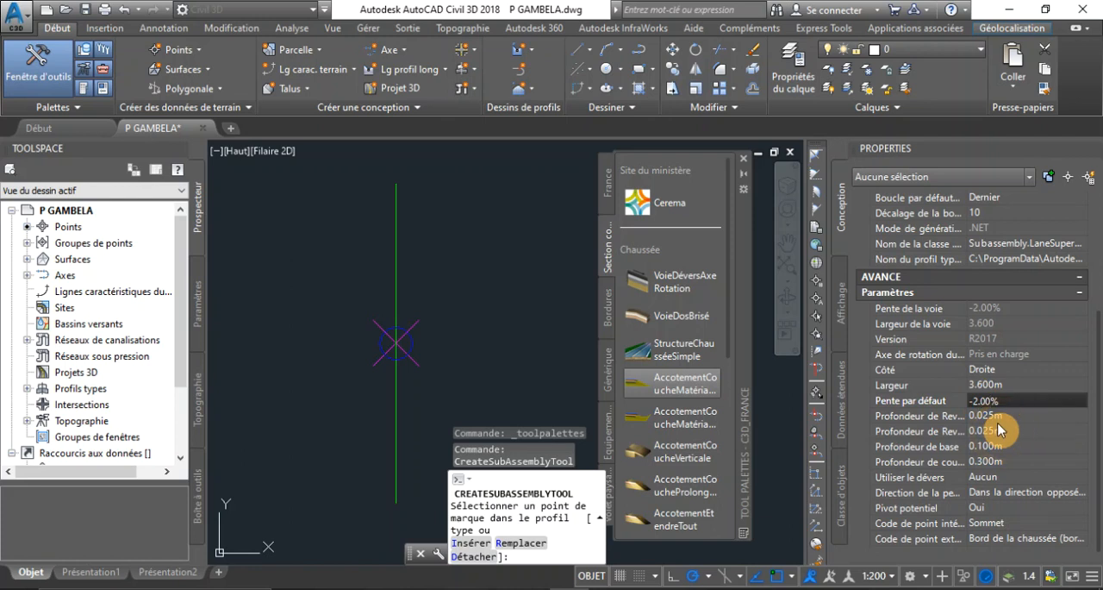
key(BackSpace)
text(5)
Set the lane subassembly's width (Largeur) to 4.5 m
click(992, 384)
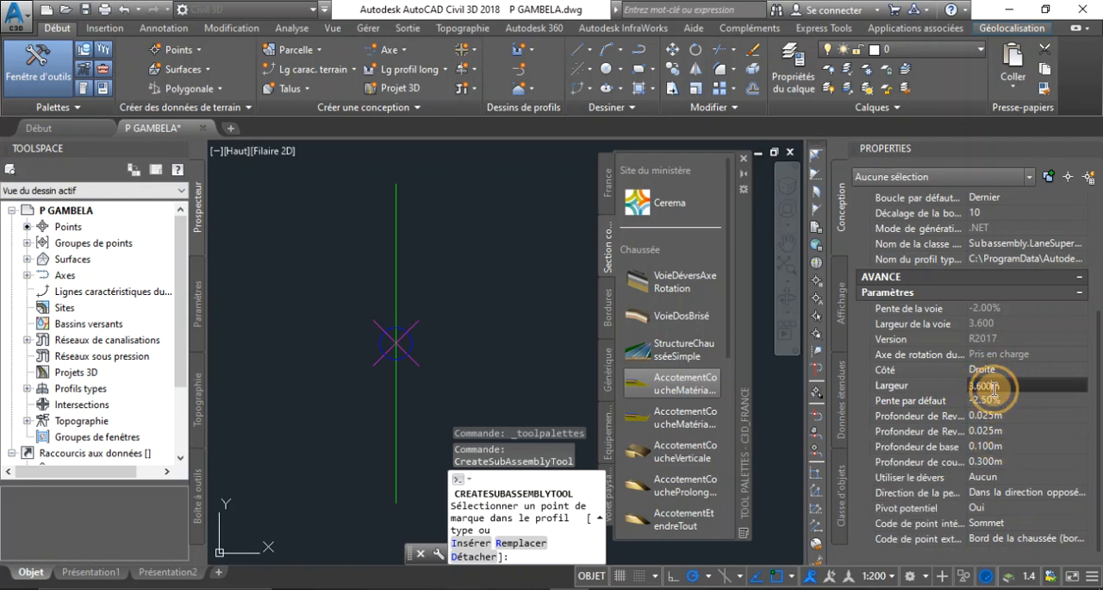
click(977, 389)
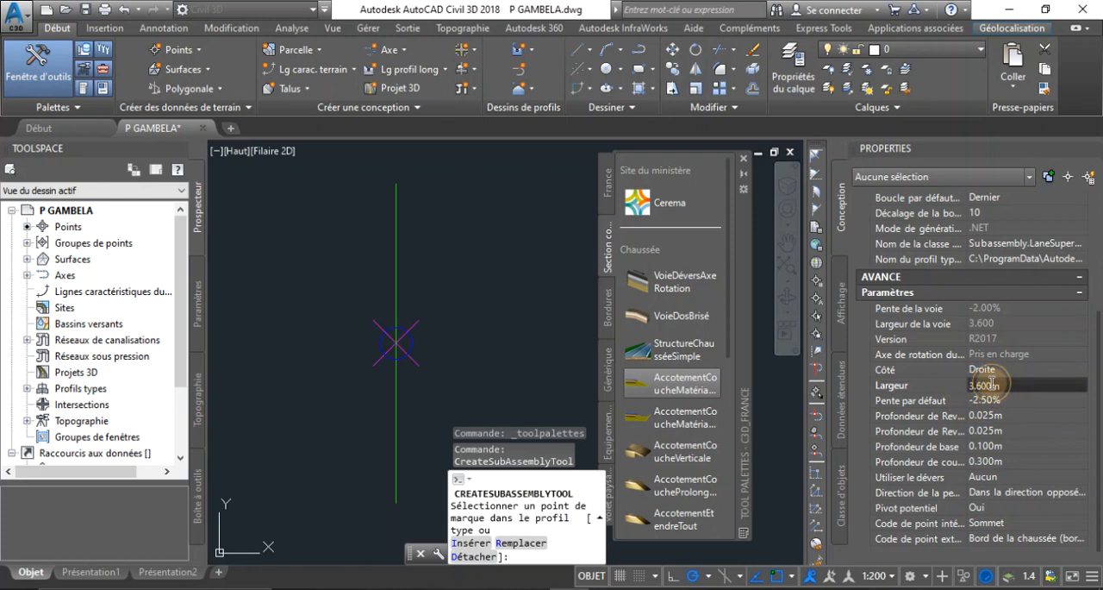
drag(999, 384, 946, 396)
text(4.5)
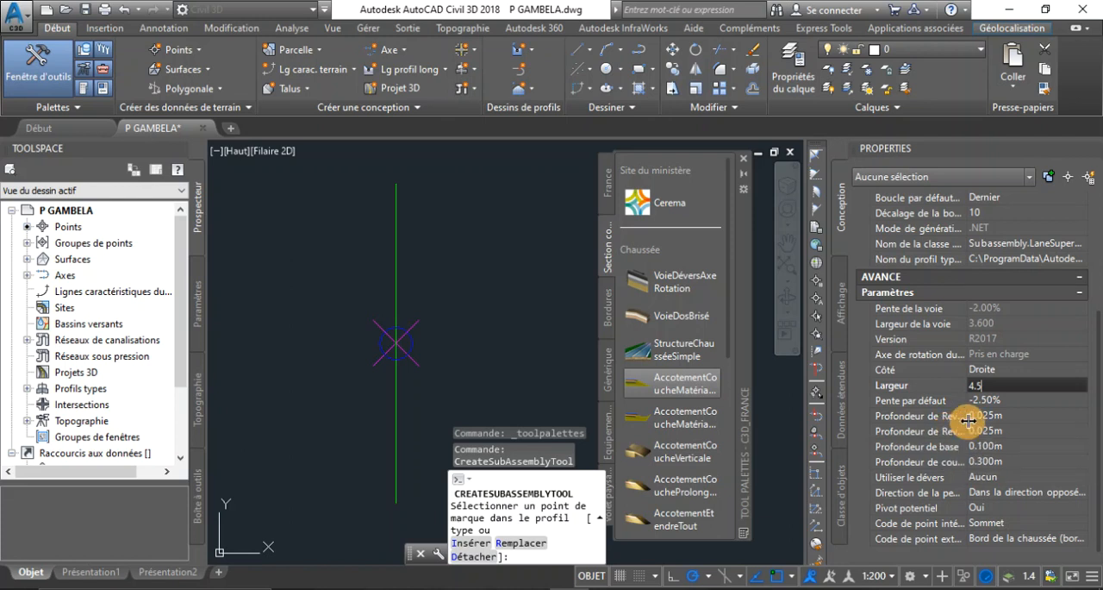
Set the lane's first surfacing depth (Profondeur de Revêtement1) to 0.05 m and the second (Profondeur de Revêtement2) to 0
click(1014, 417)
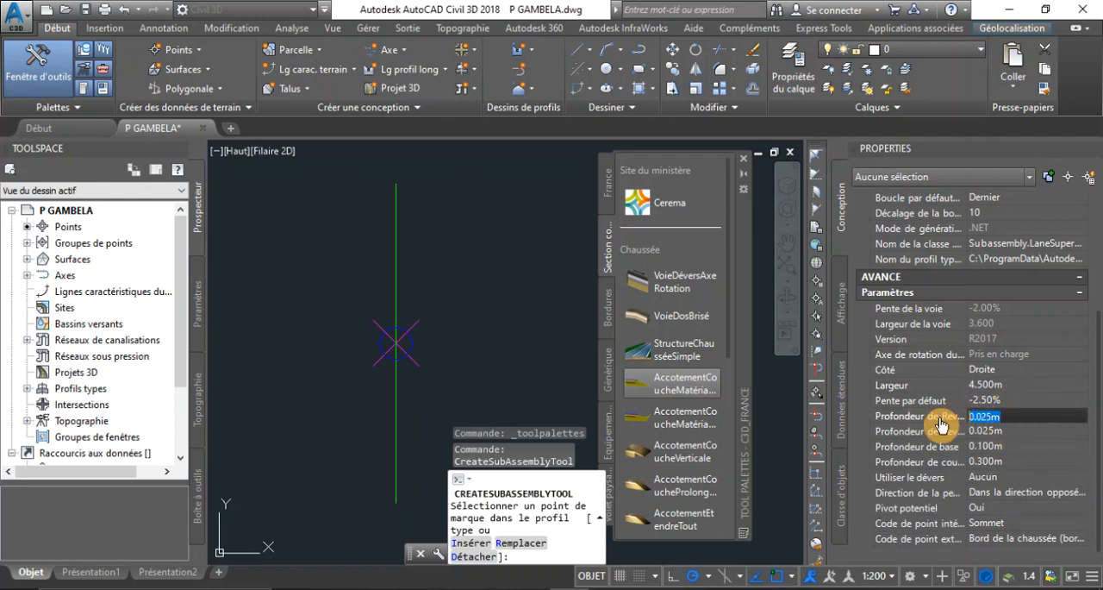
text(0.0)
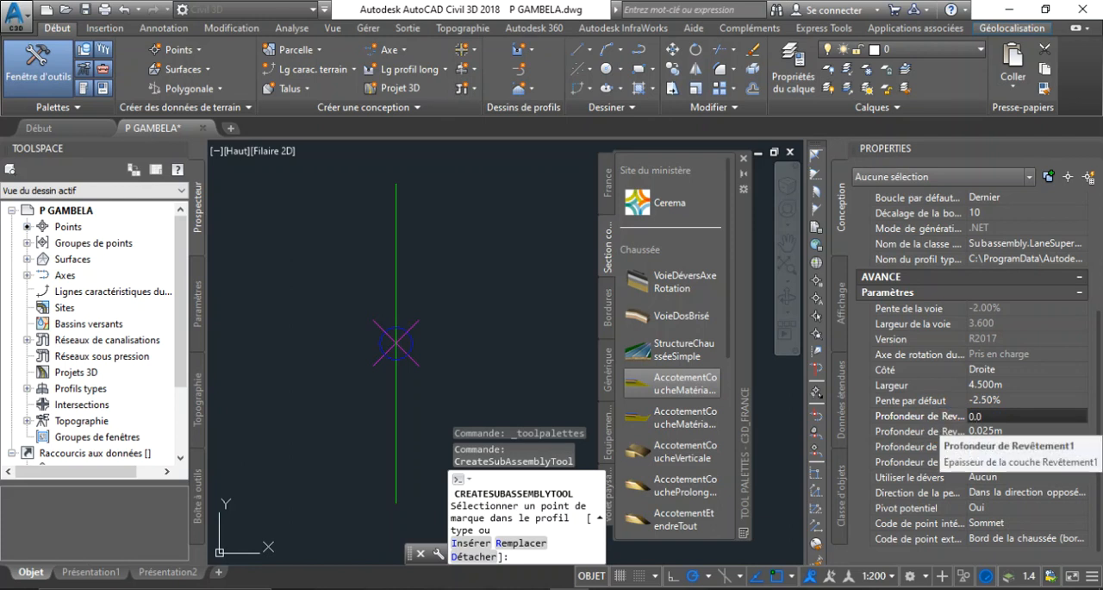
text(5)
click(981, 429)
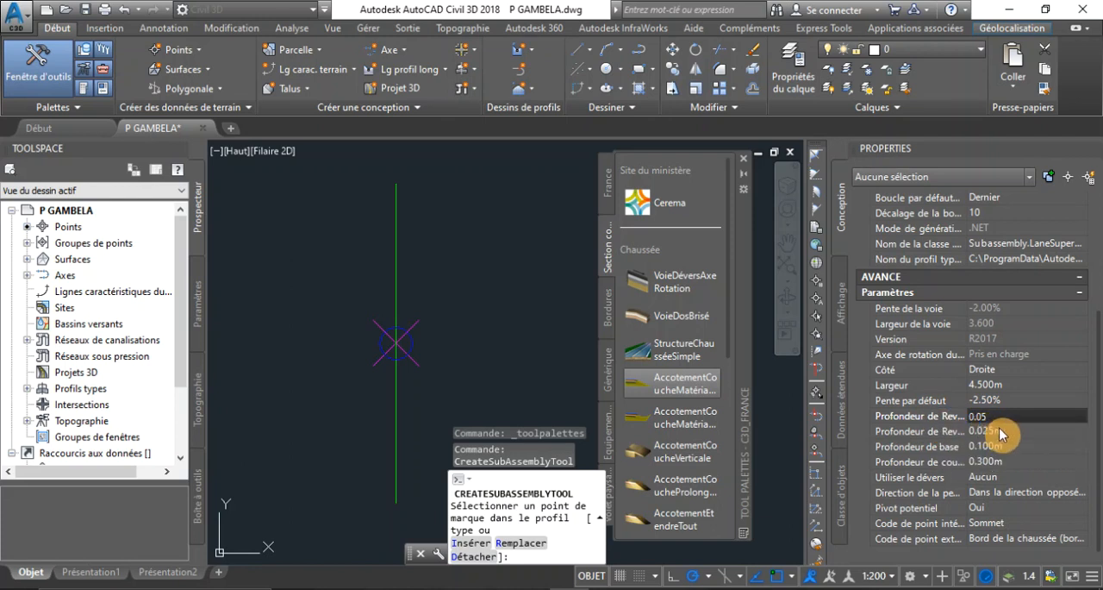
click(1002, 430)
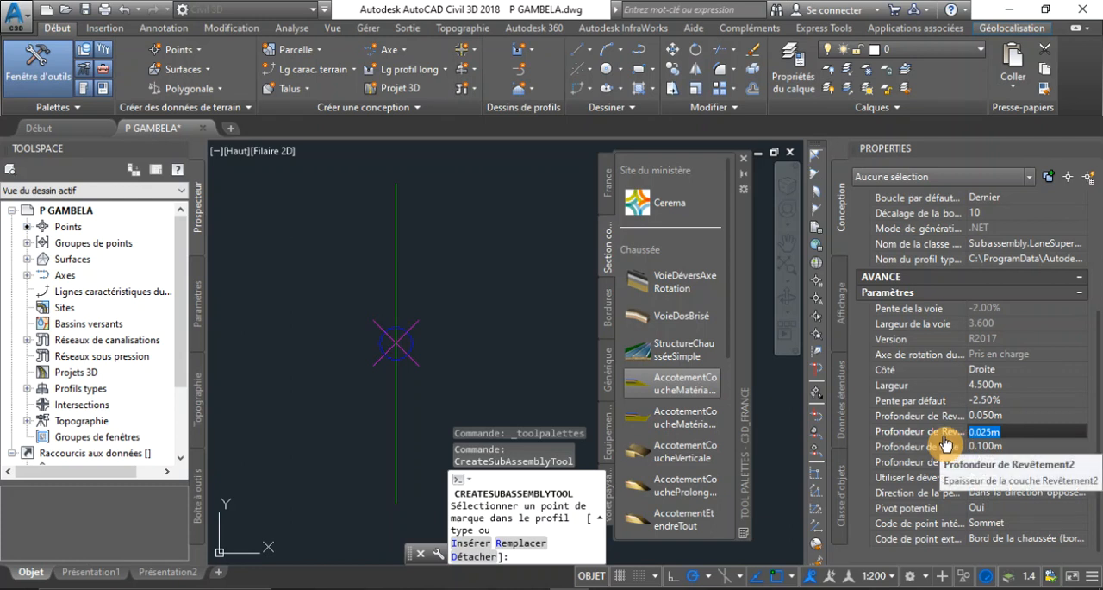
click(984, 433)
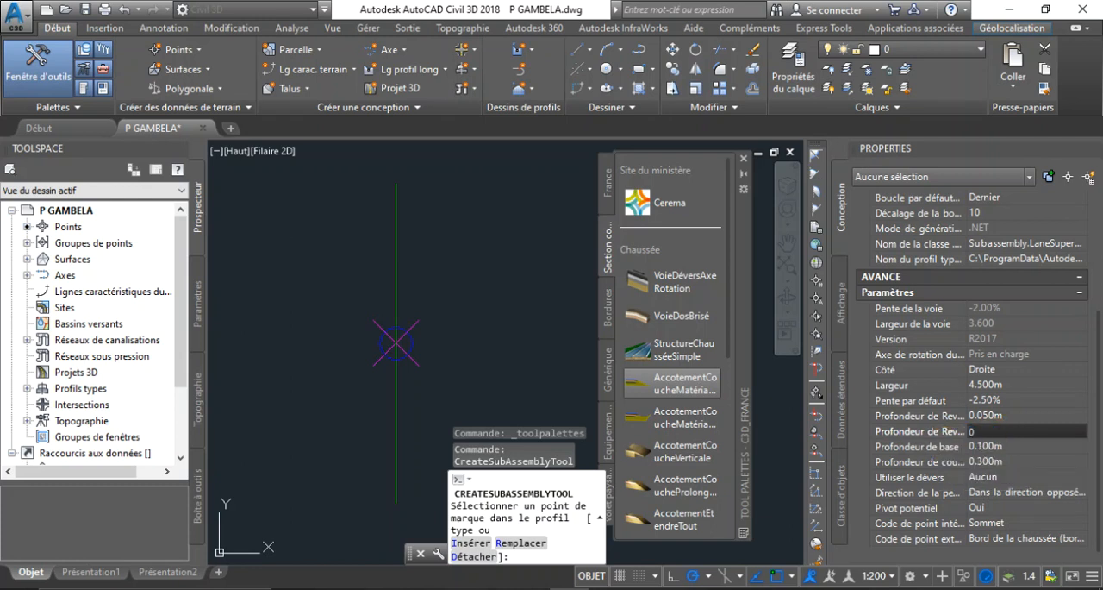
Set the lane's base depth (Profondeur de base) to 0.15 m and the layer depth listed below it to 0.2 m
click(997, 447)
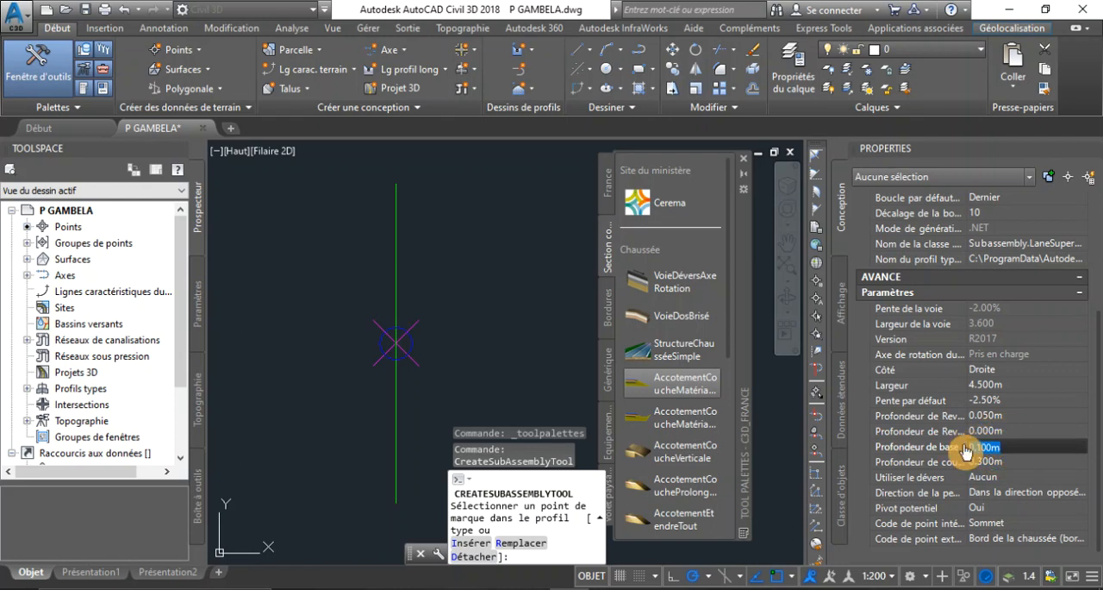
text(0)
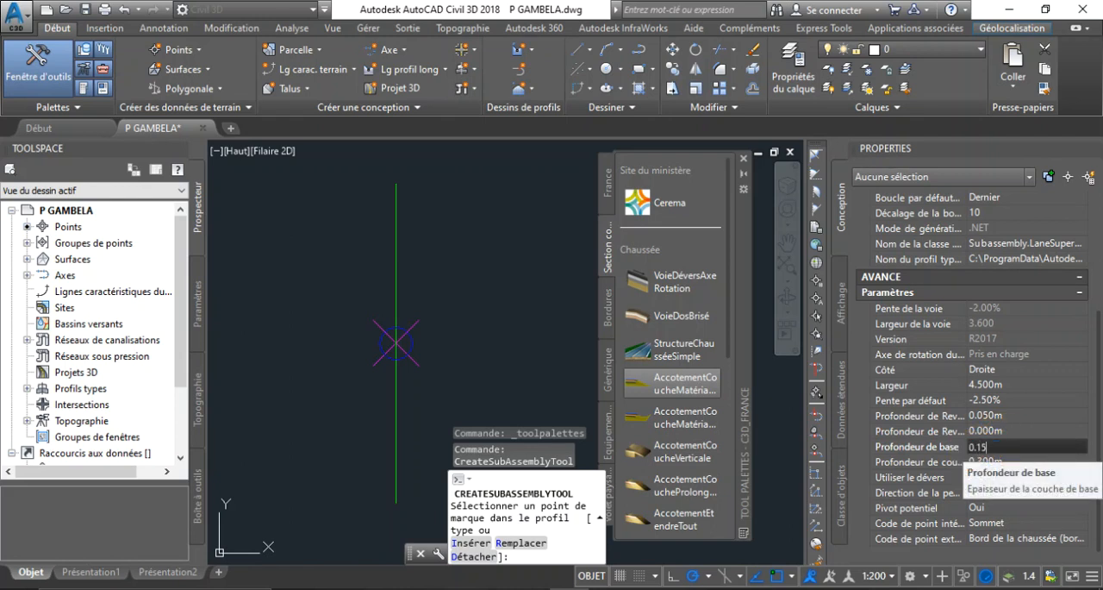
text(.15)
click(981, 466)
click(991, 463)
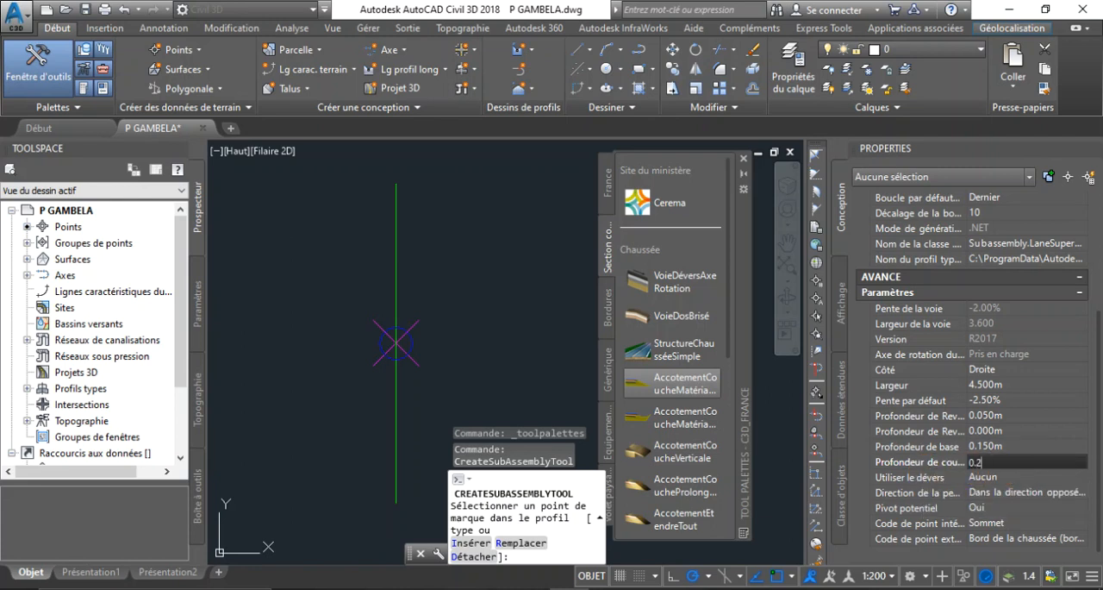
text(0.2)
click(1004, 446)
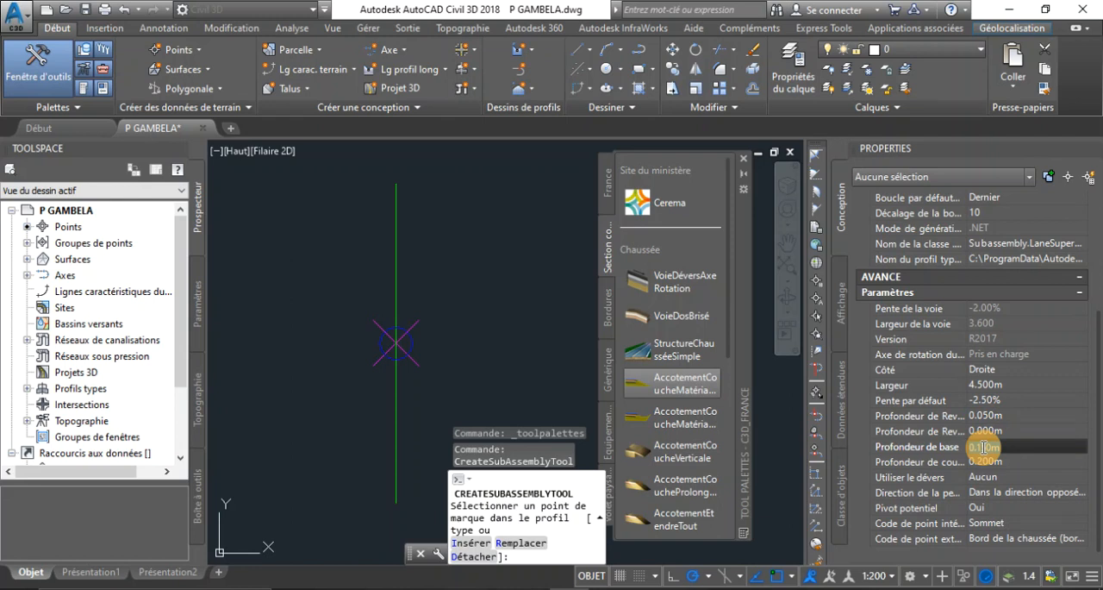
double_click(983, 448)
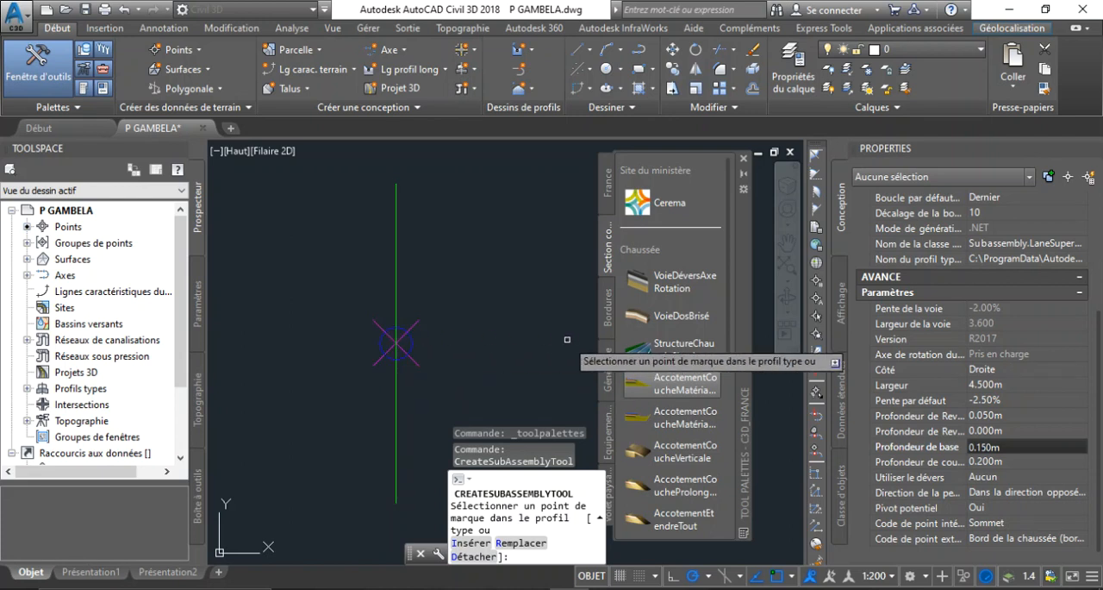
Attach the right-side (Droite) lane subassembly to the assembly baseline
click(395, 378)
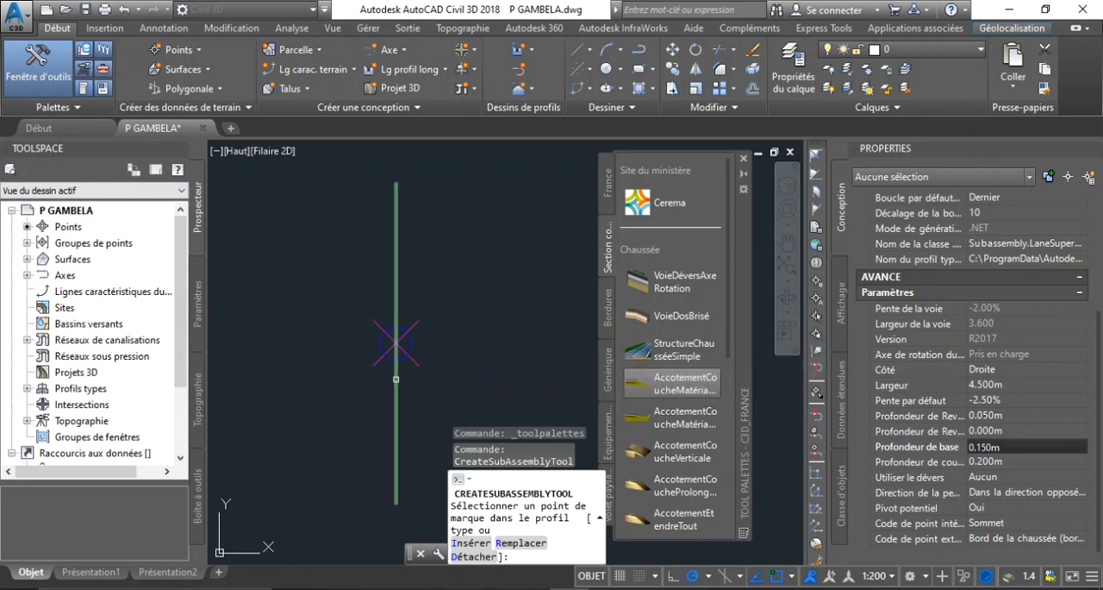
scroll(360, 387, up, 5)
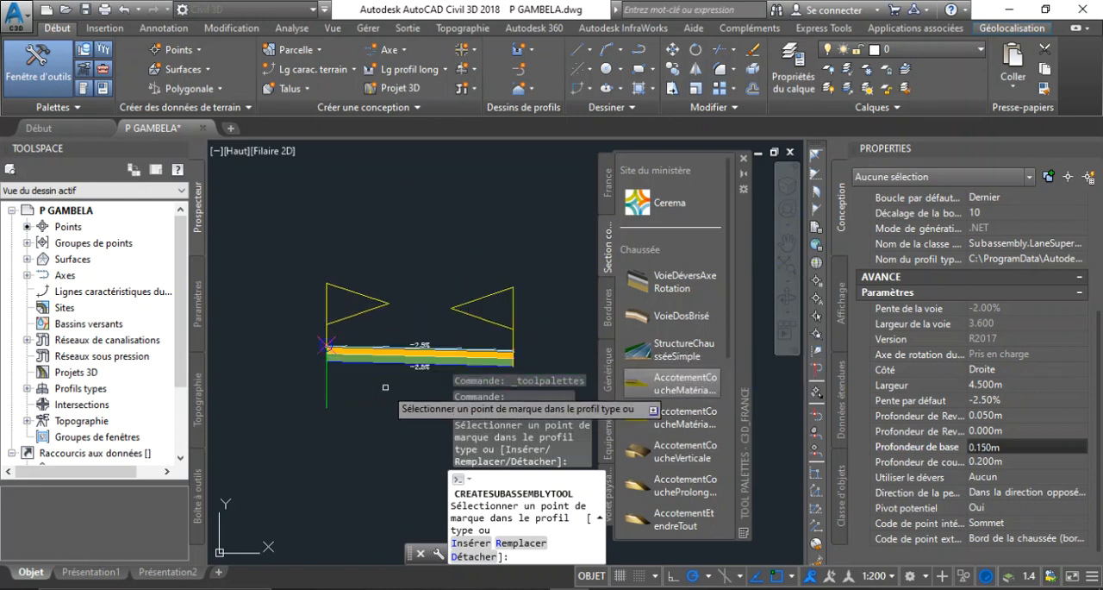
scroll(399, 360, down, 3)
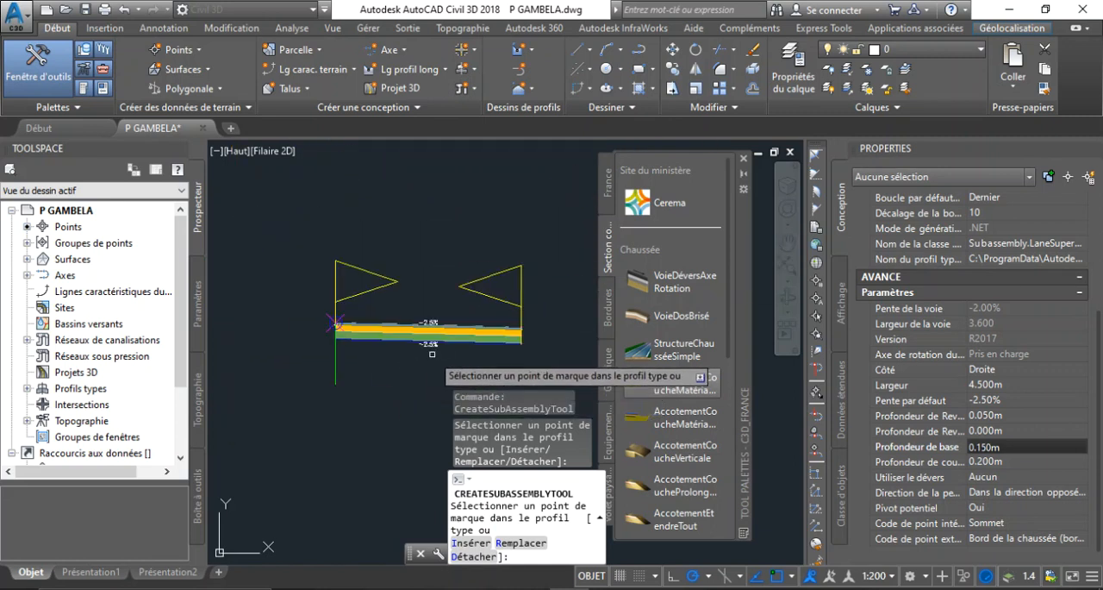
scroll(397, 357, up, 5)
scroll(393, 329, down, 3)
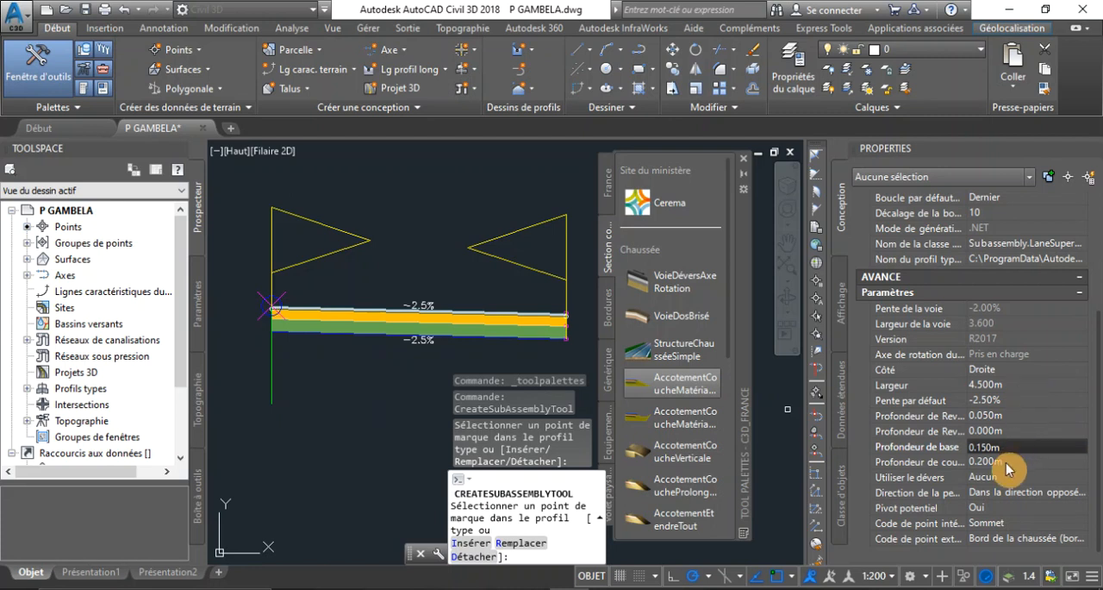
Switch the lane's side (Côté) to Gauche, attach it to the baseline marker and end the insertion
click(1028, 371)
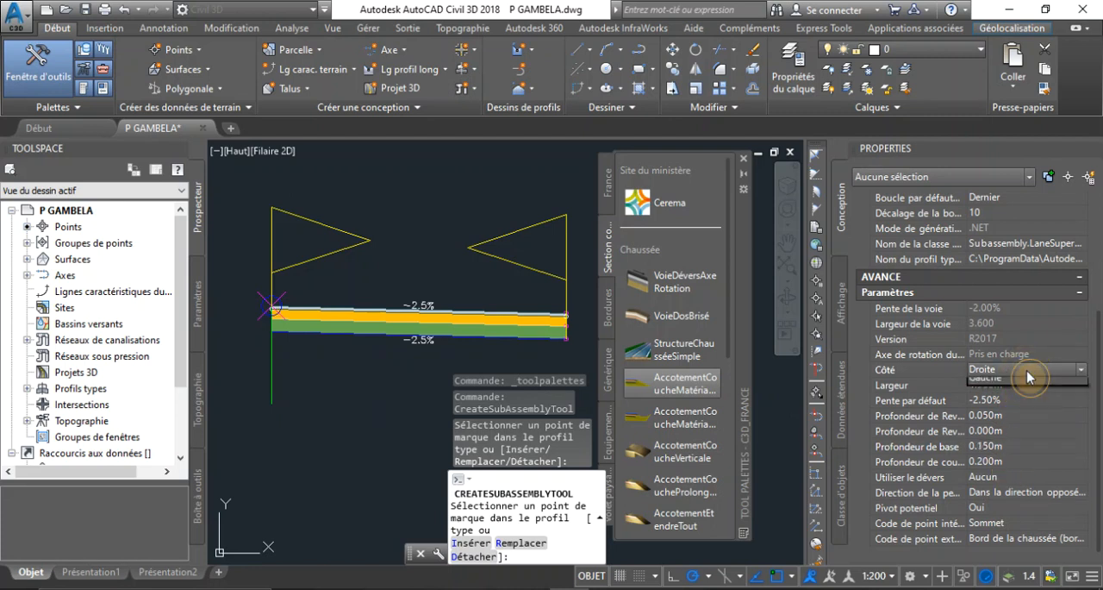
click(1014, 401)
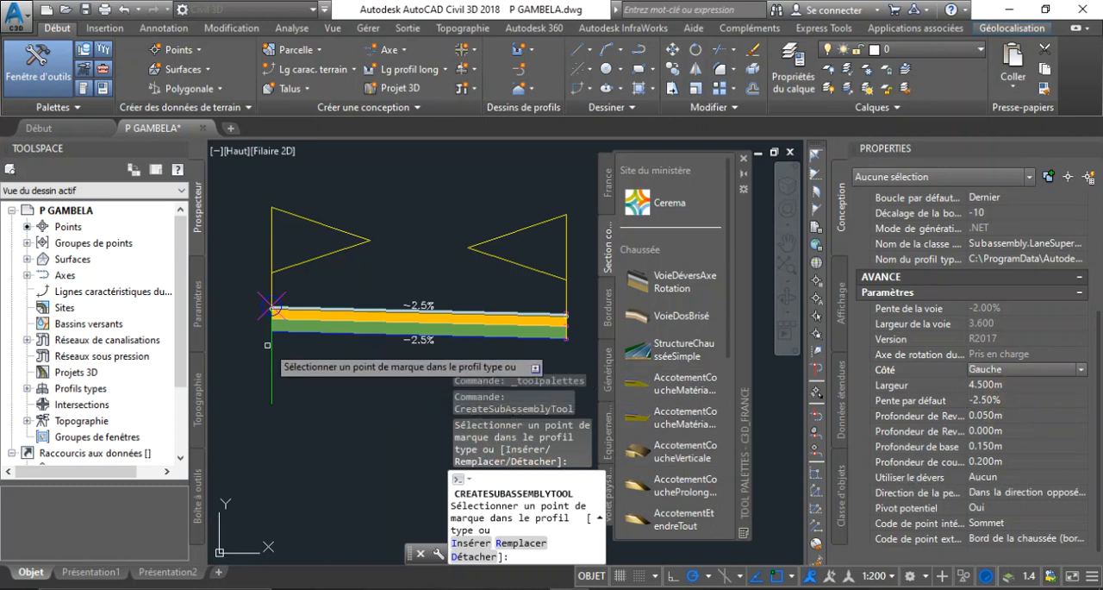
click(271, 307)
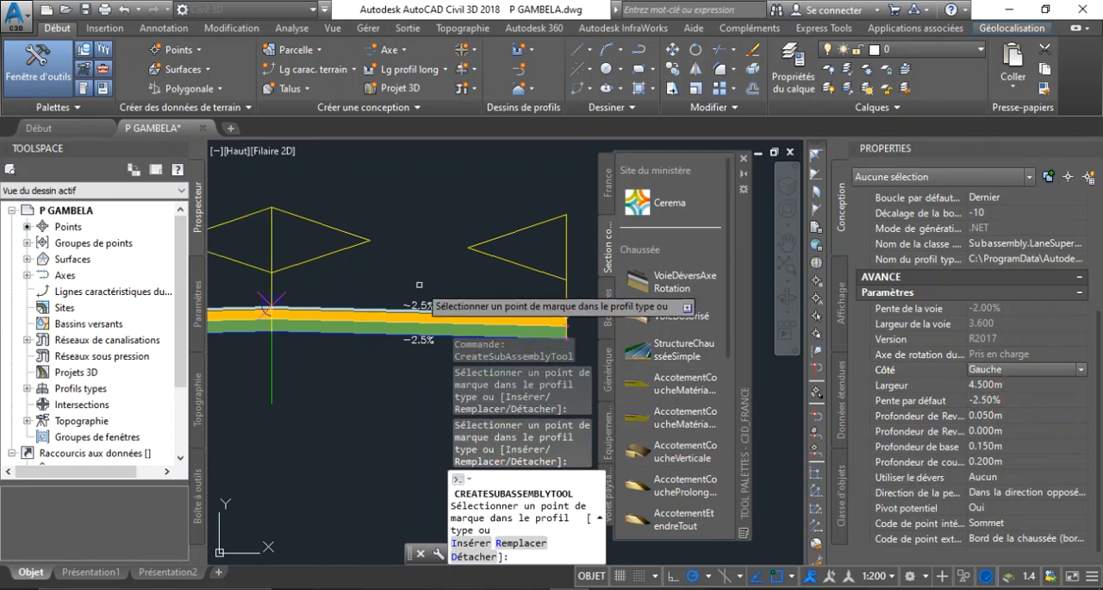
scroll(440, 290, down, 5)
scroll(354, 298, up, 5)
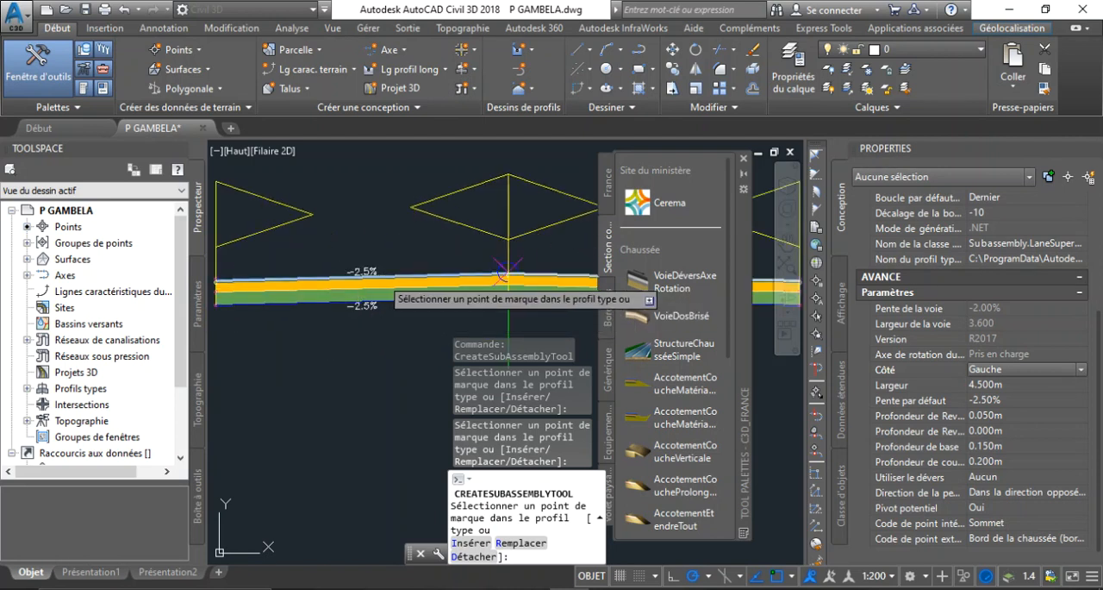
key(Escape)
key(Escape)
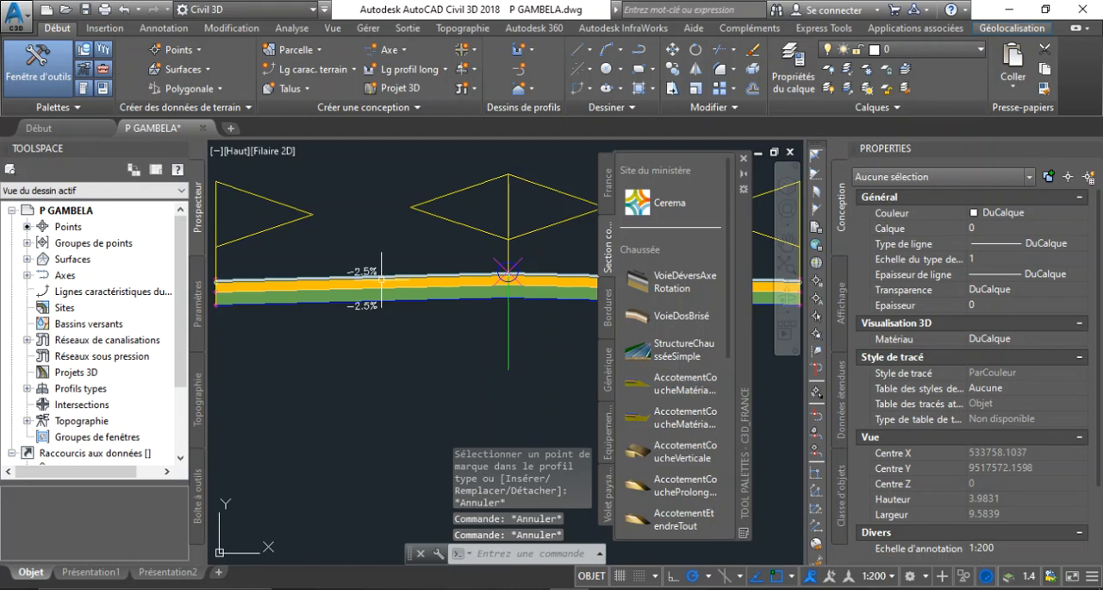
Start inserting a BorduresTypeA kerb subassembly for the right lane's outer edge, keeping its Type as A2
scroll(405, 319, down, 5)
scroll(466, 329, up, 5)
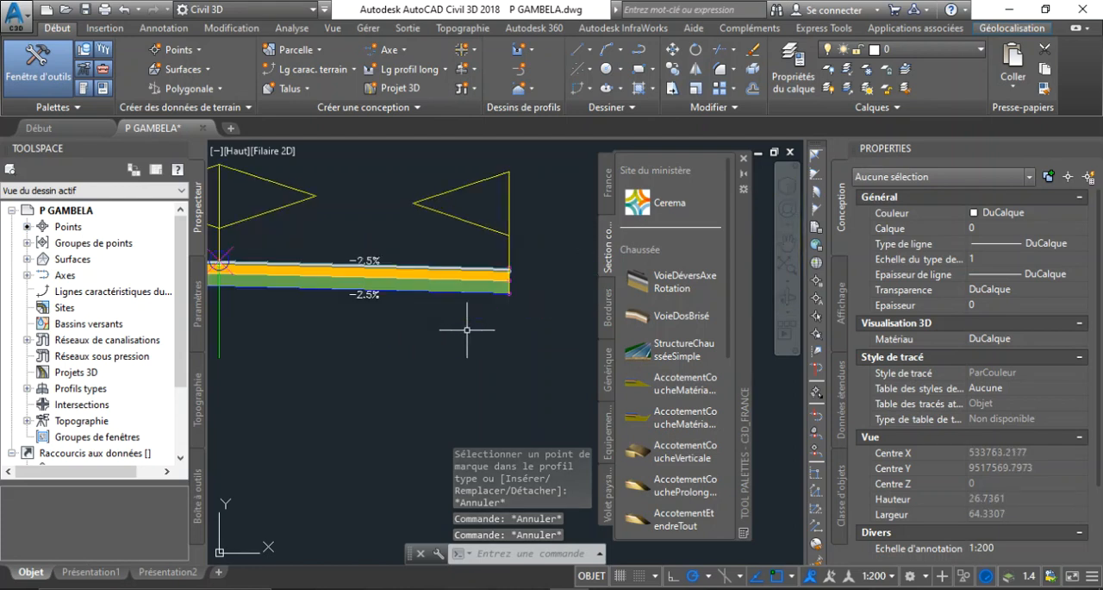
scroll(508, 270, up, 8)
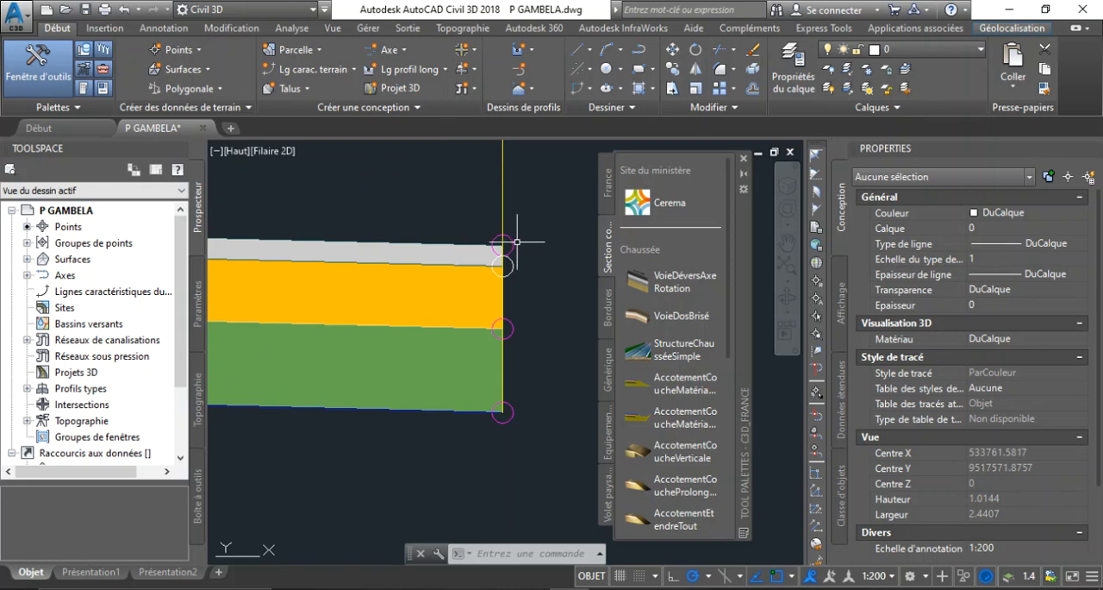
scroll(508, 305, down, 5)
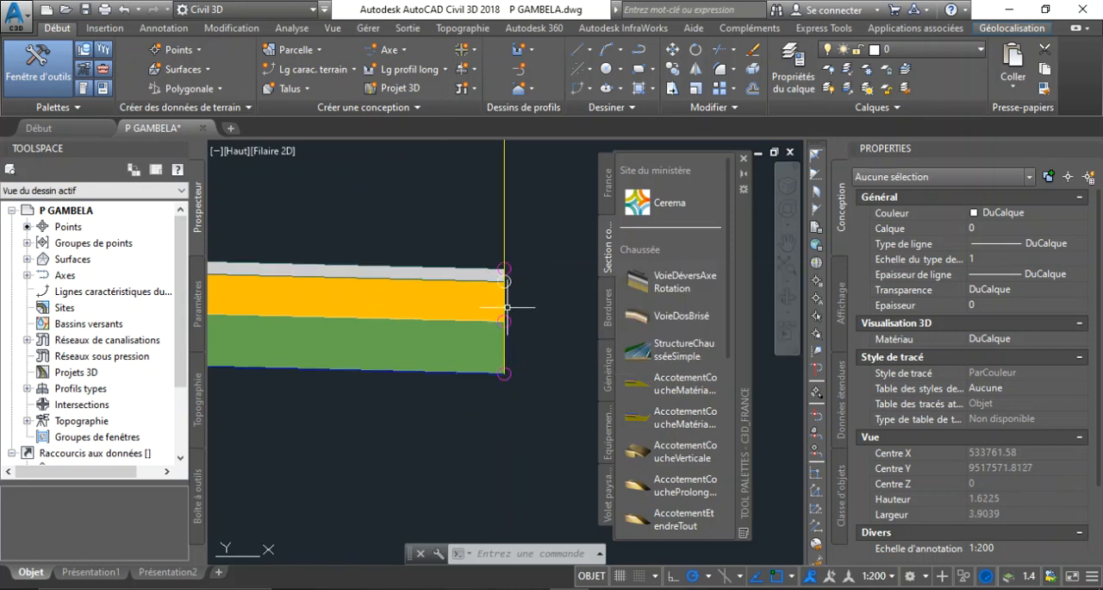
scroll(508, 306, up, 2)
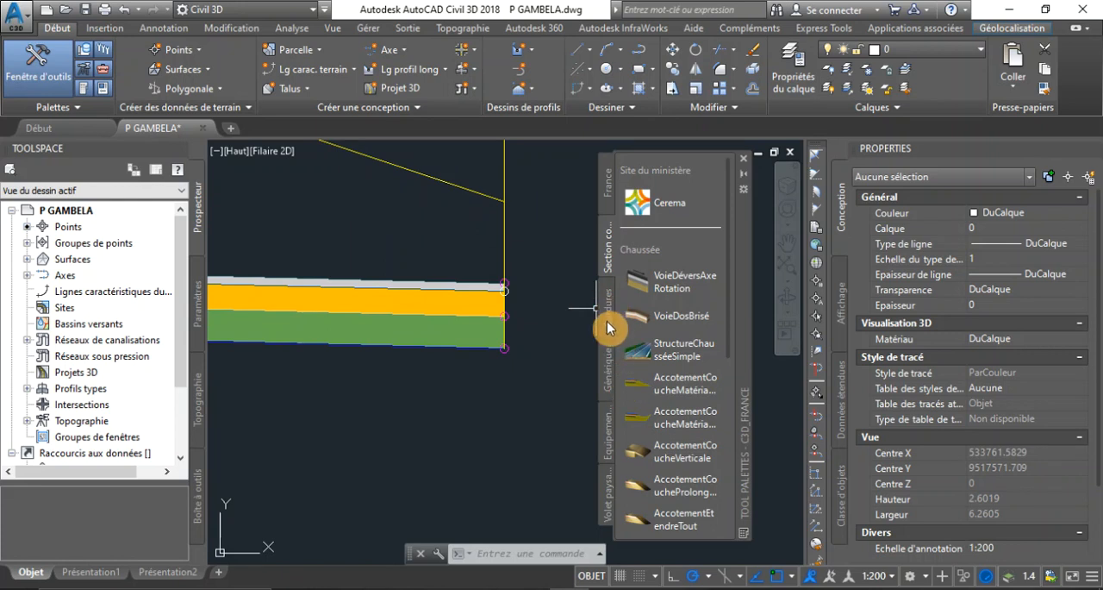
click(609, 324)
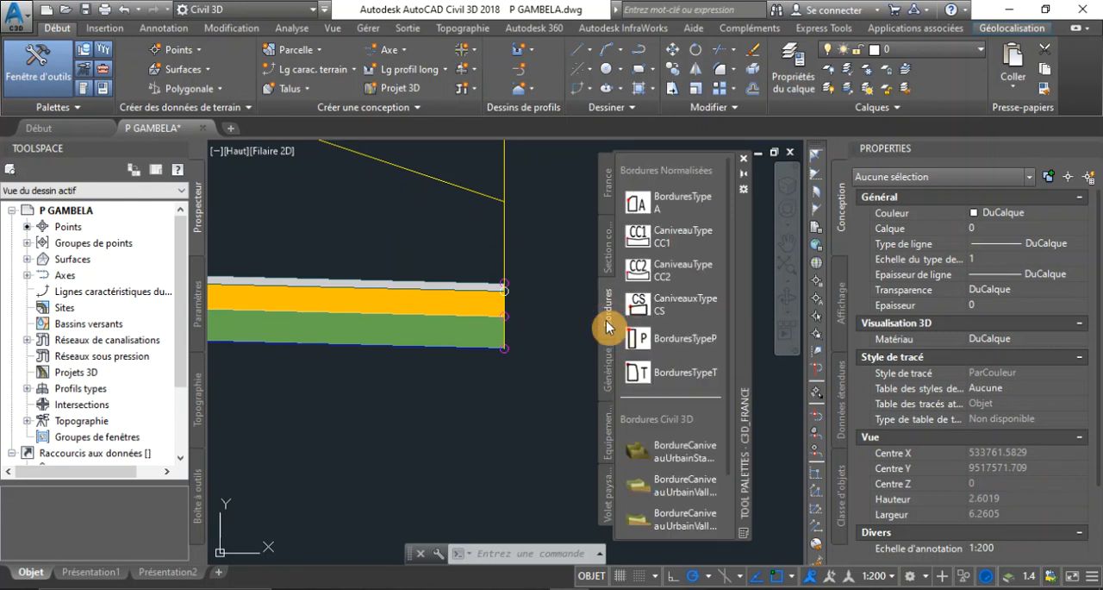
click(674, 207)
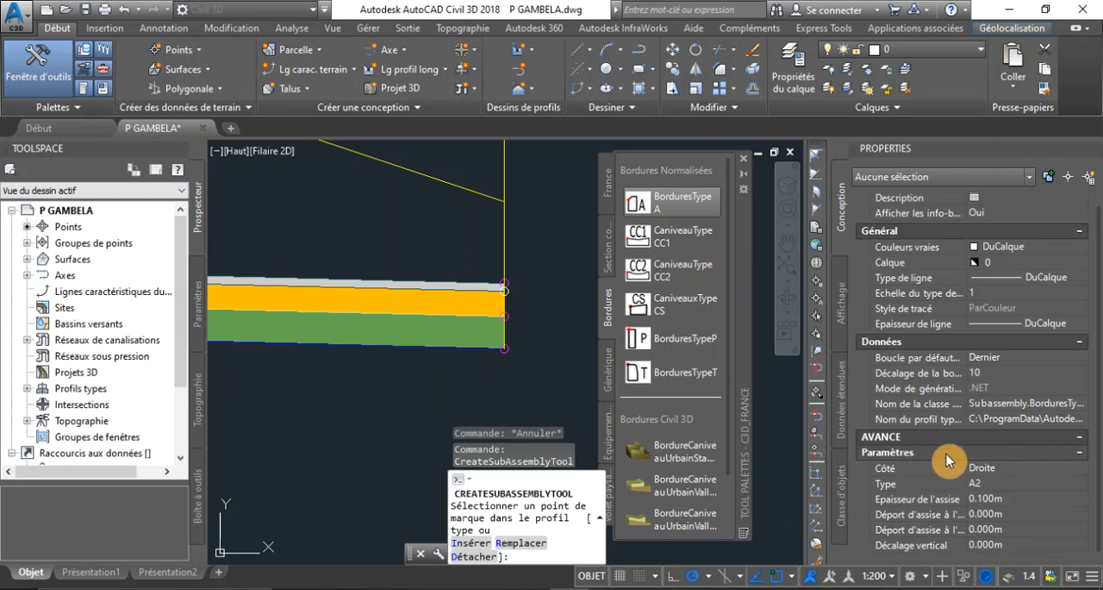
click(1009, 481)
click(1009, 481)
click(1009, 486)
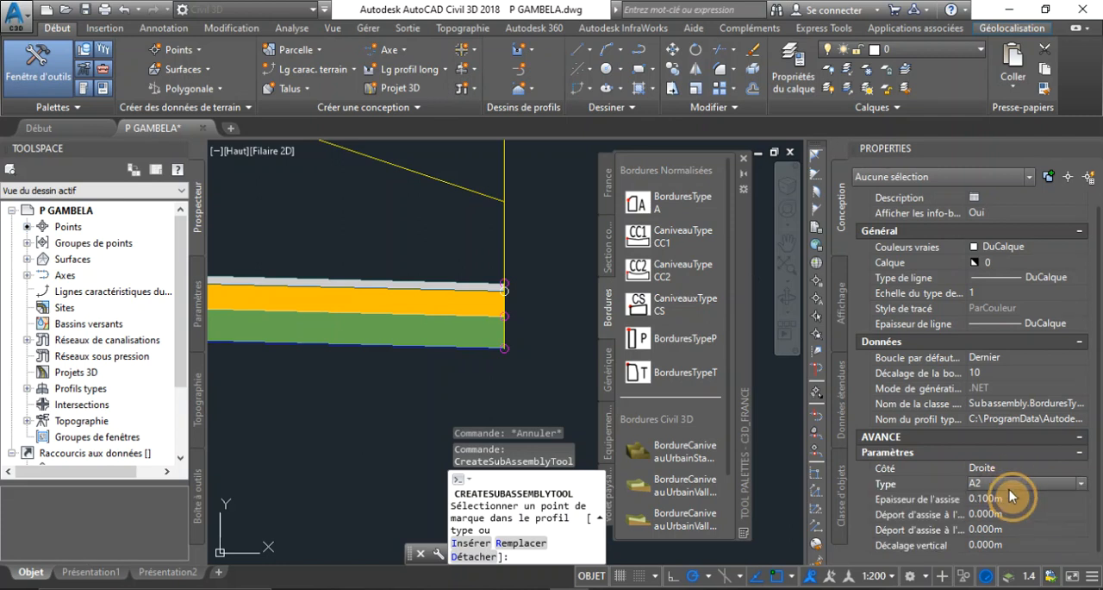
Set the kerb's bedding thickness (Epaisseur de l'assise) to 0.15 m
click(1007, 499)
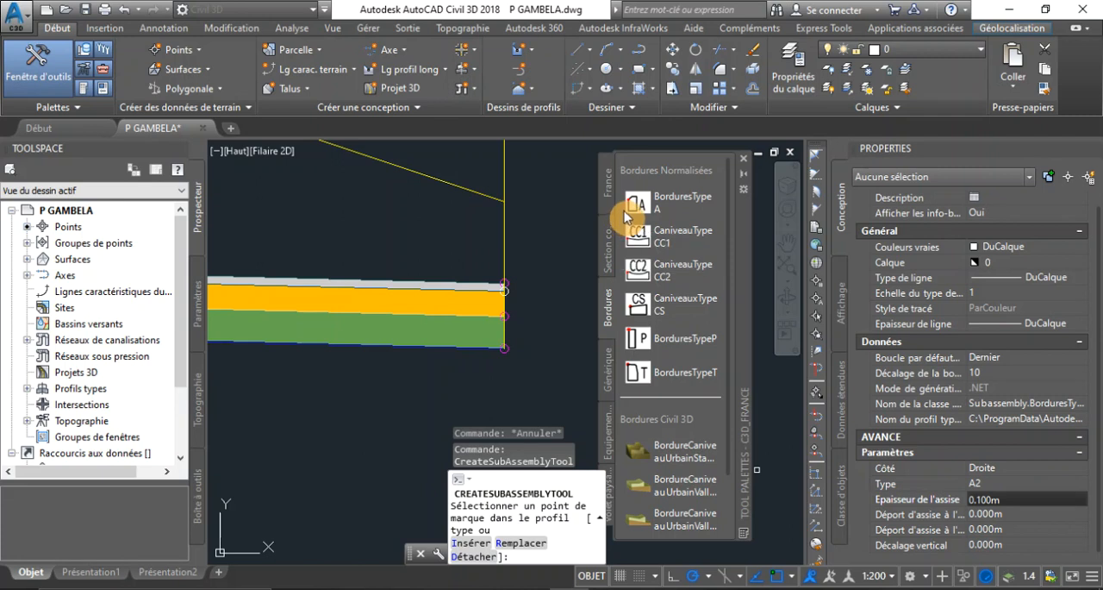
click(1005, 499)
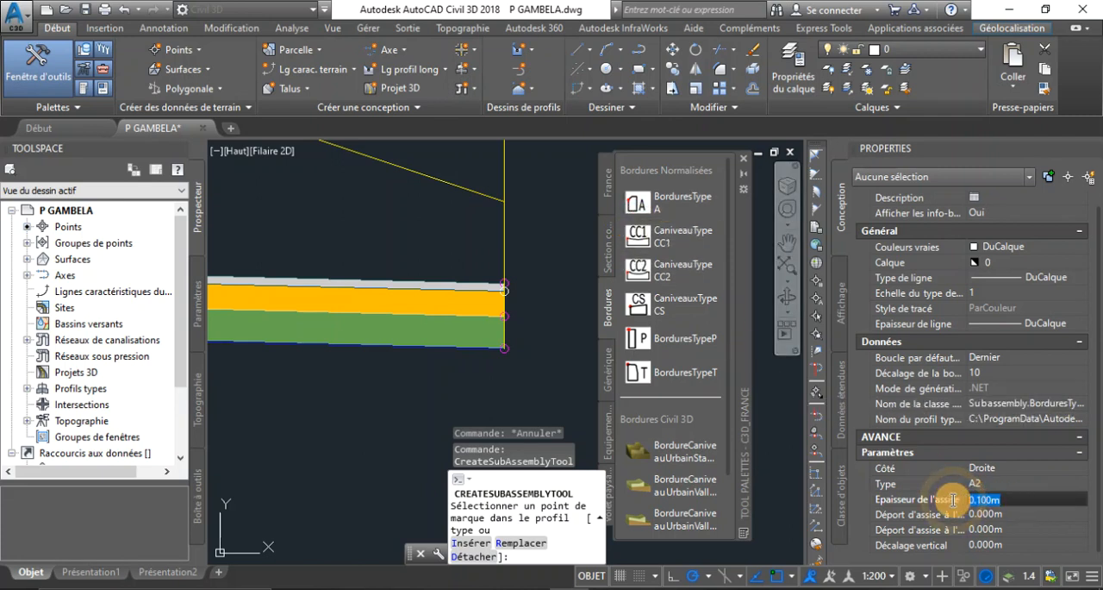
text(0.15)
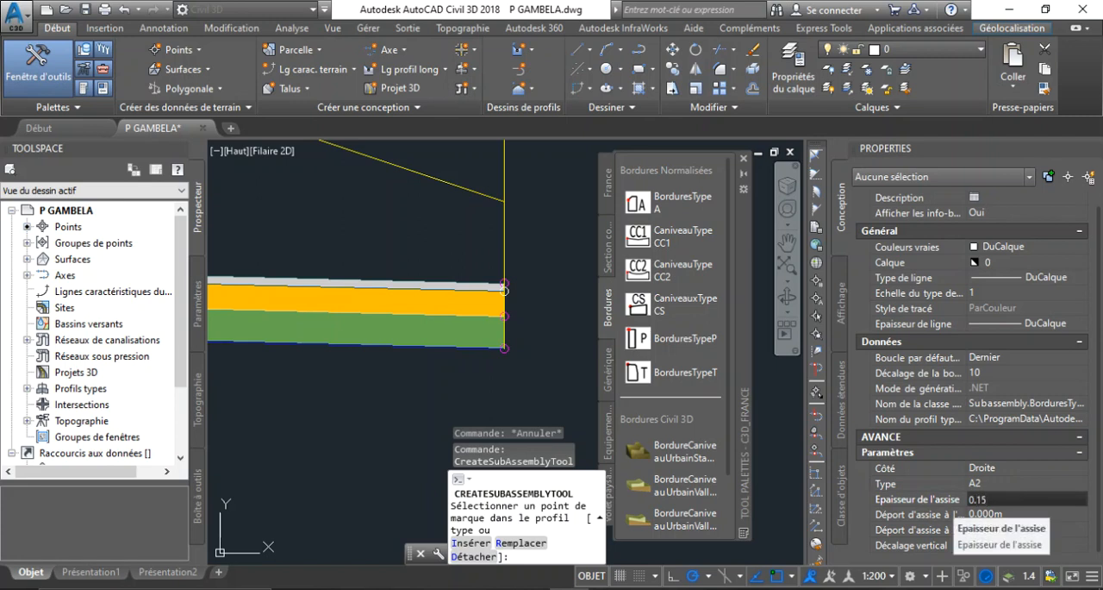
click(972, 495)
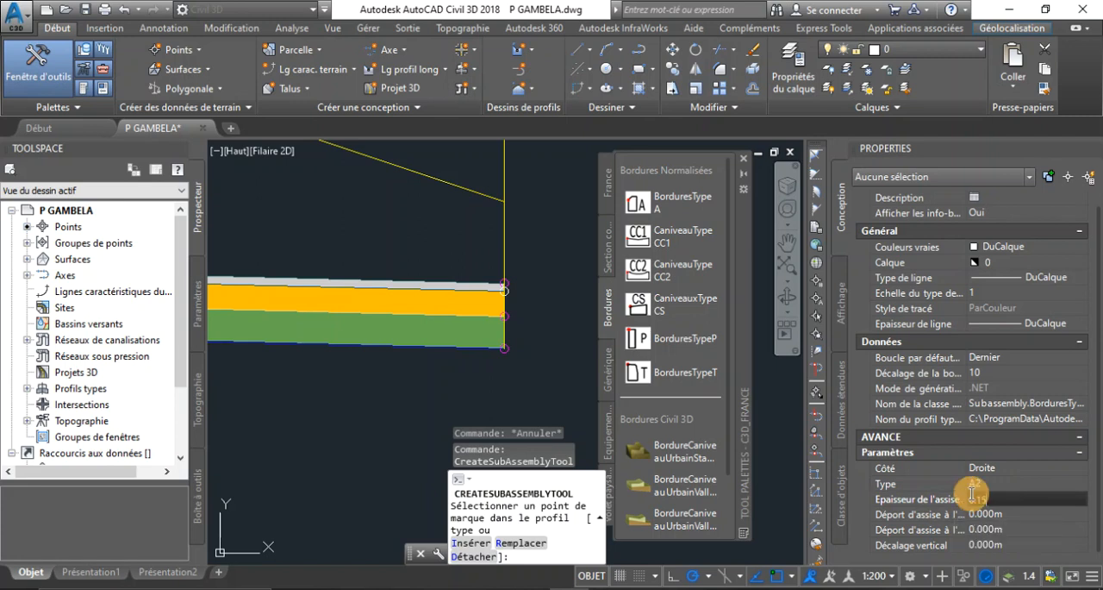
Review the kerb's bedding offsets and type, then attach the A2 kerb to the top outer marker of the right lane
click(1011, 516)
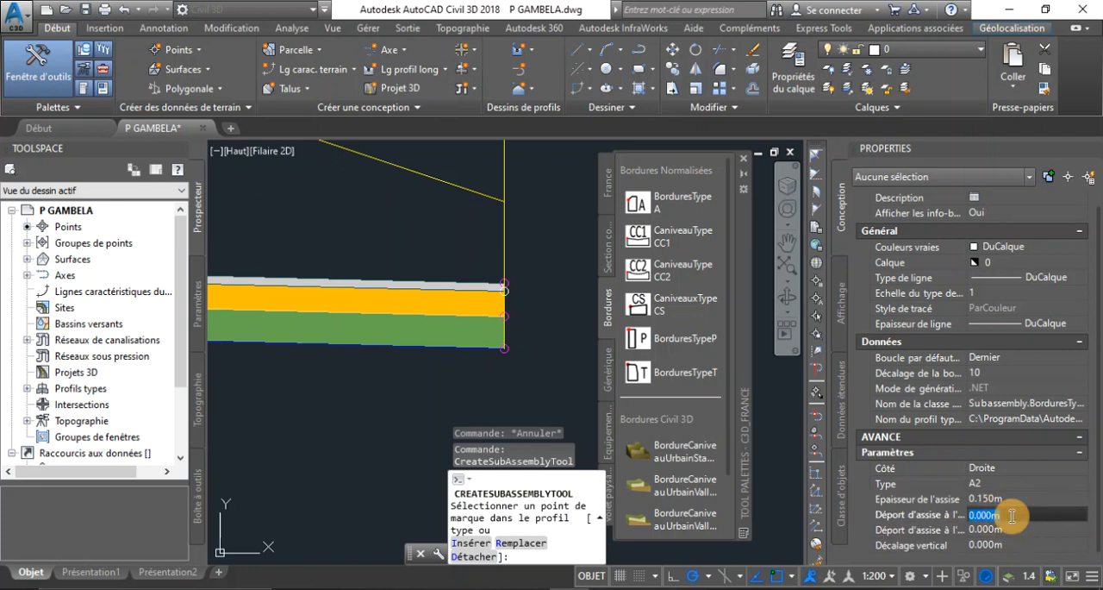
click(1011, 530)
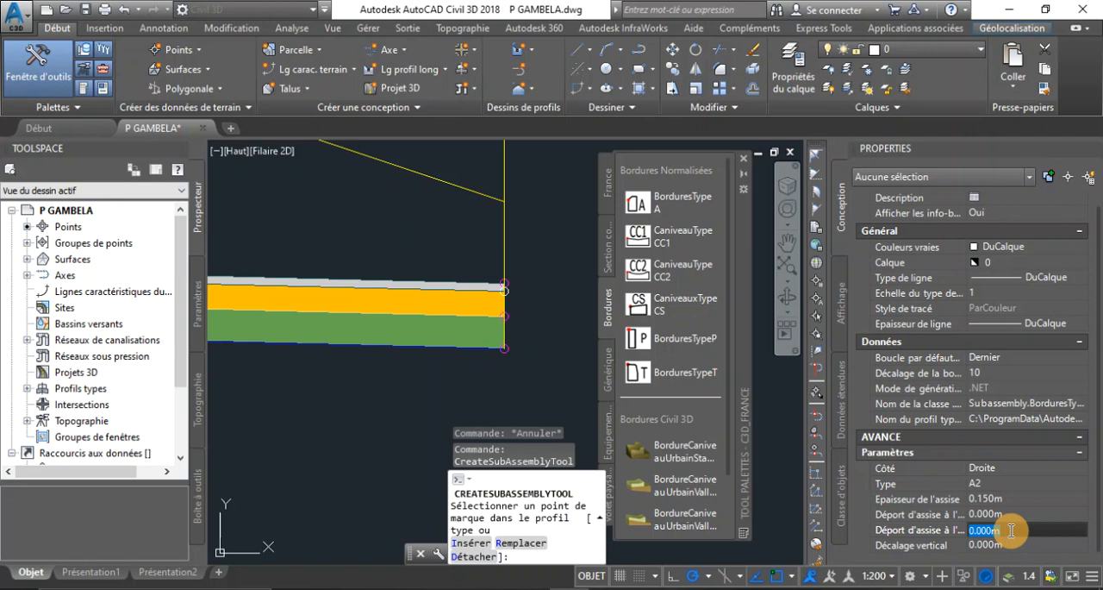
click(1013, 499)
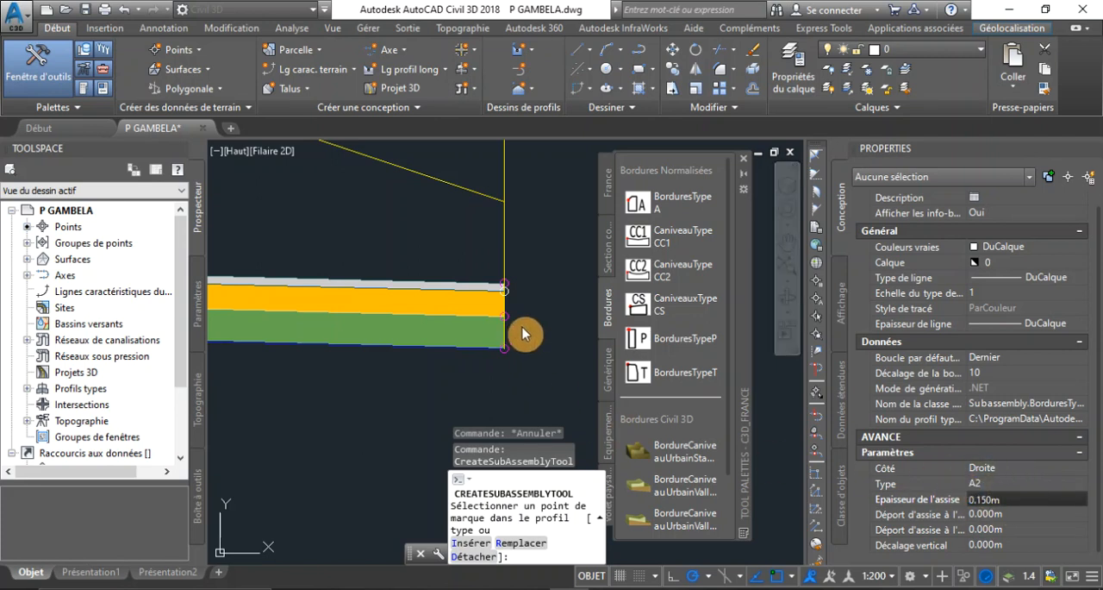
scroll(509, 289, up, 5)
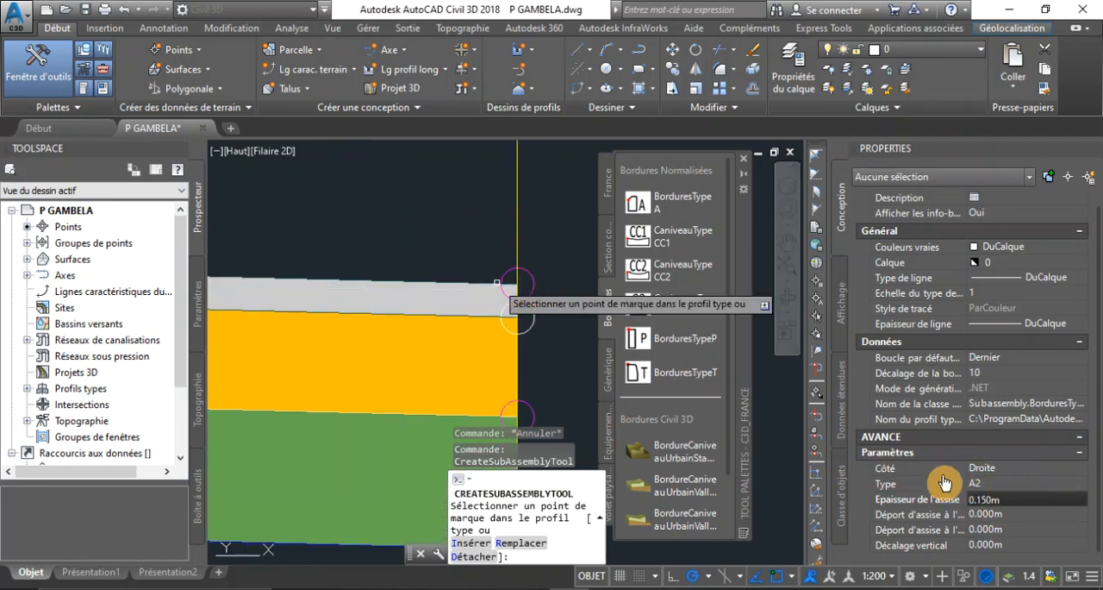
click(998, 487)
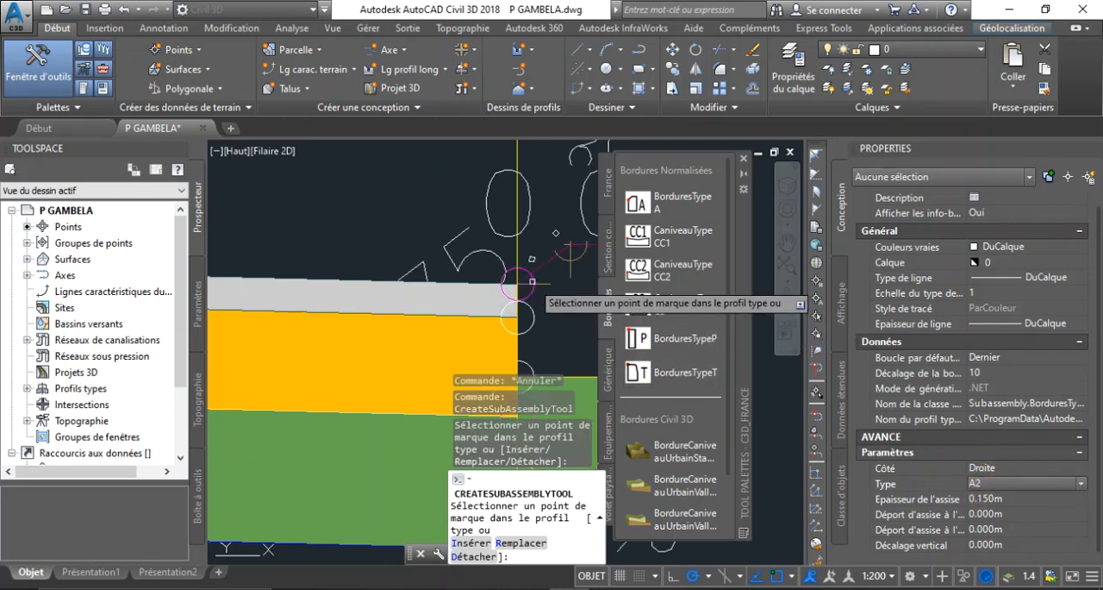
Switch the A2 kerb's side (Côté) to Gauche and attach it to the top outer marker of the left lane
scroll(362, 289, down, 2)
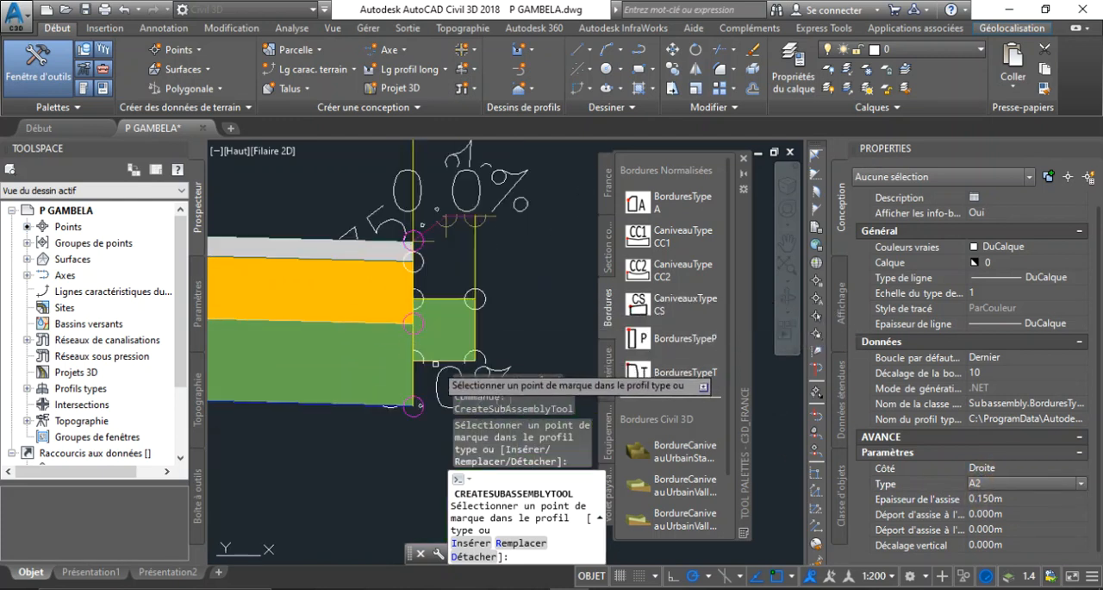
scroll(436, 364, up, 2)
scroll(487, 305, down, 6)
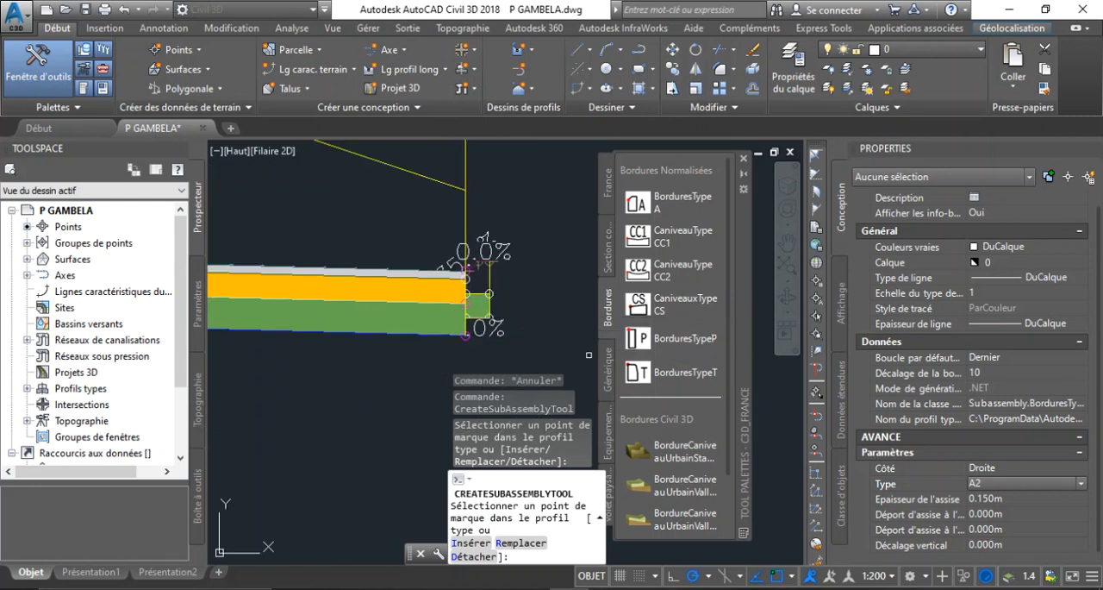
click(1056, 465)
click(1020, 500)
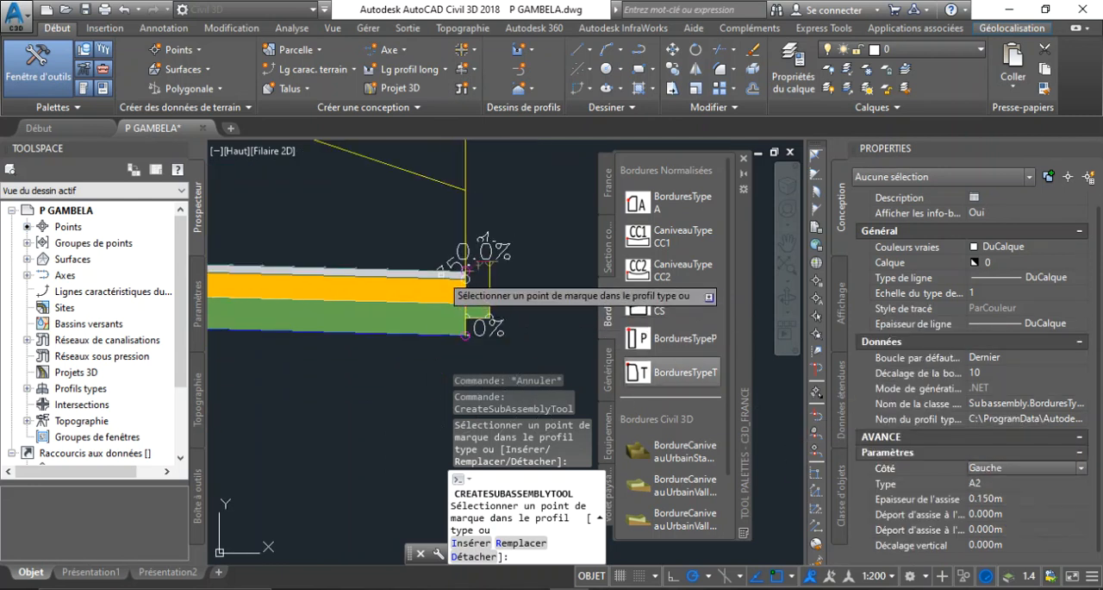
scroll(466, 280, down, 3)
scroll(259, 302, up, 4)
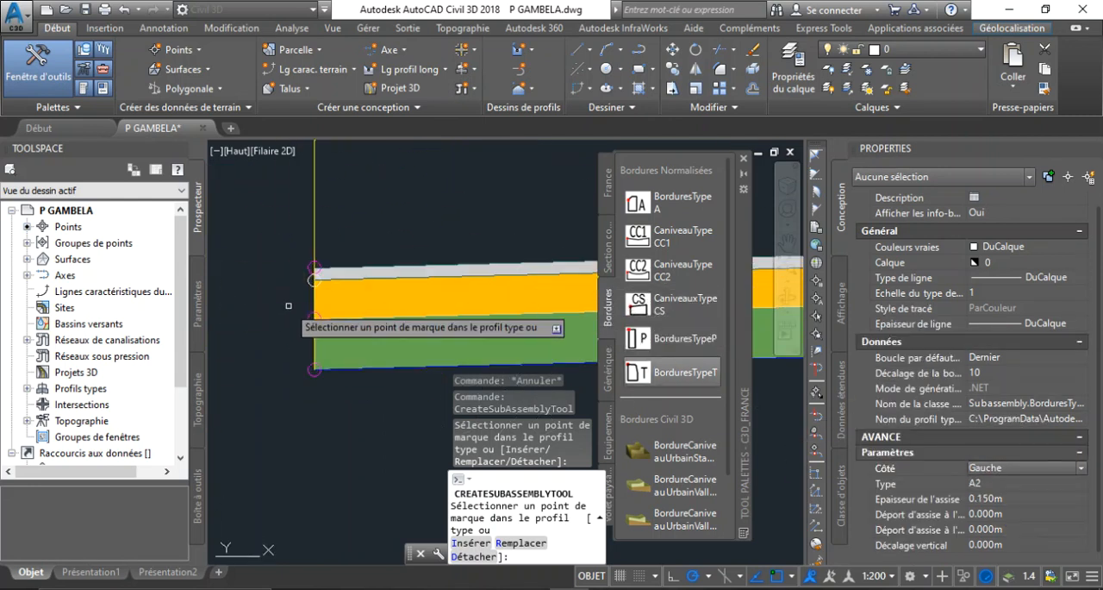
click(314, 269)
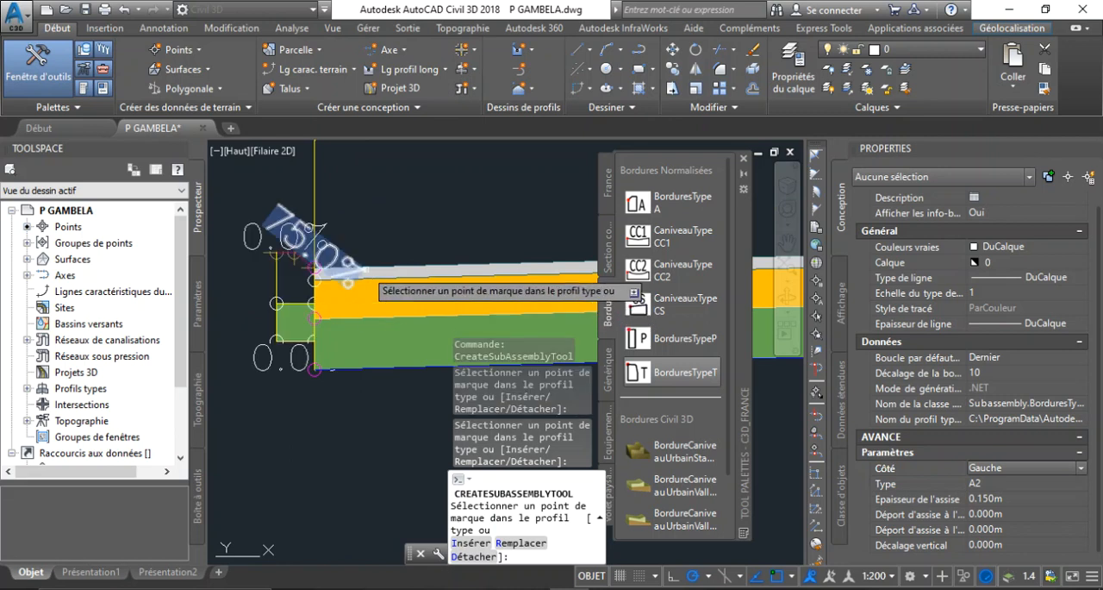
Examine the cross-section from end to end, checking the lane layers and the kerb's fit at the right lane's edge
scroll(362, 269, down, 5)
scroll(300, 300, down, 2)
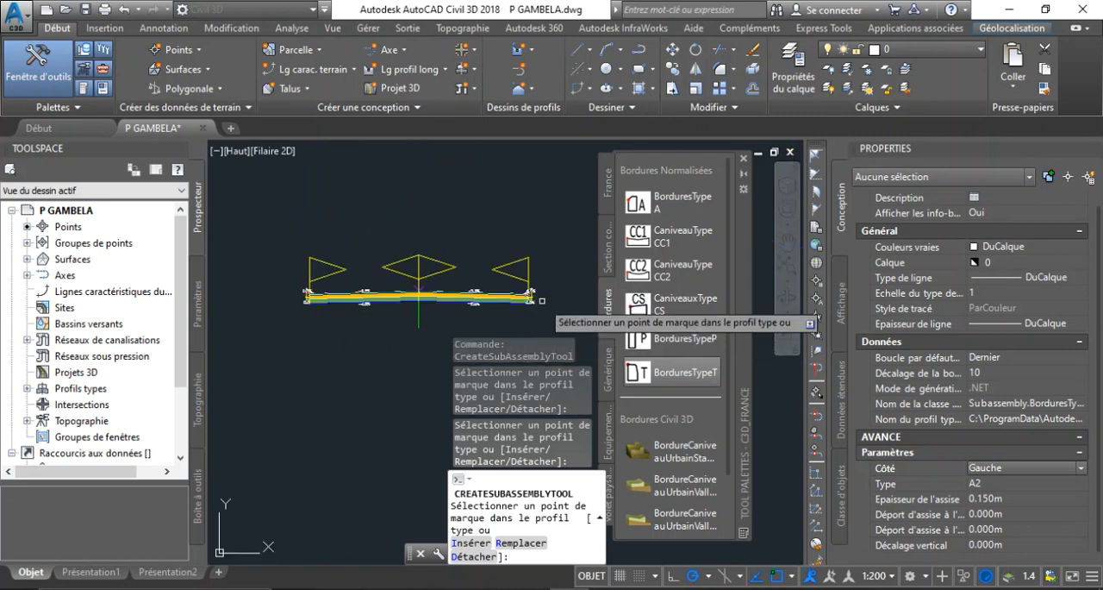
scroll(541, 300, up, 3)
scroll(457, 284, up, 3)
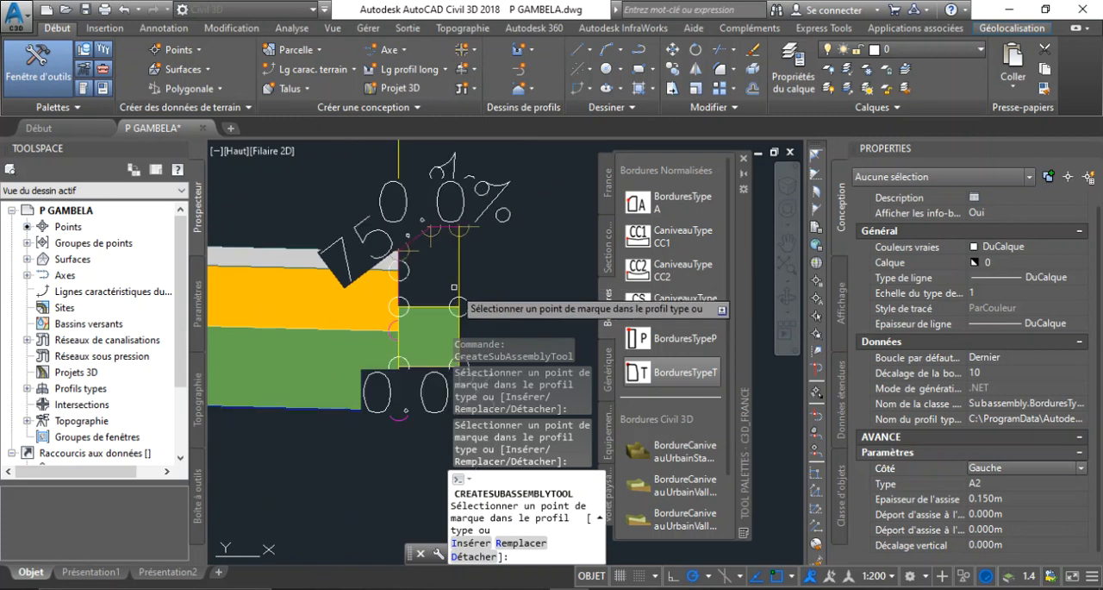
scroll(451, 290, down, 5)
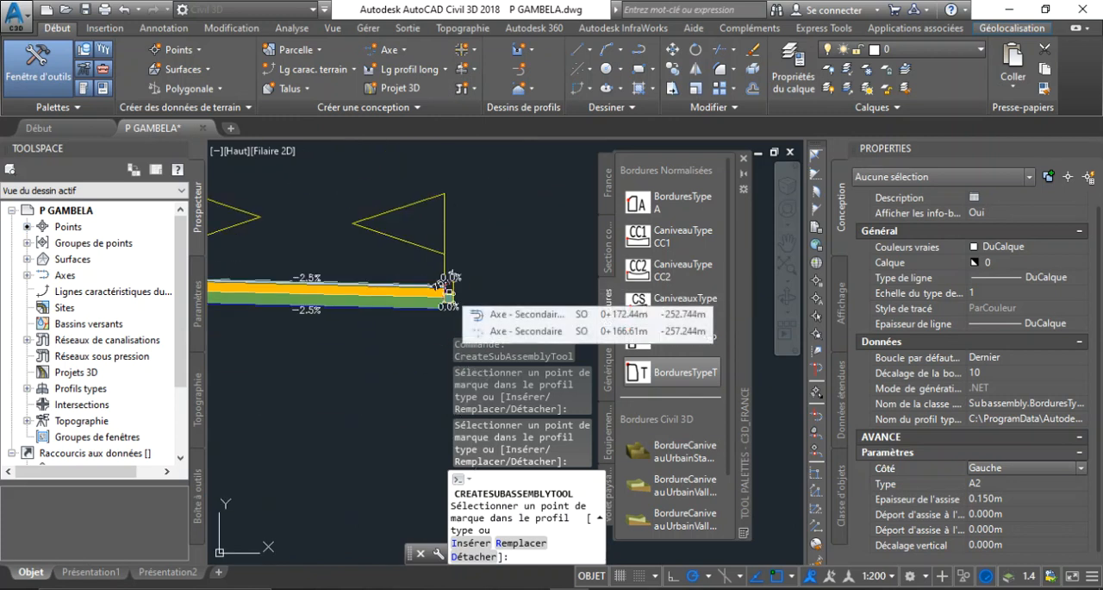
scroll(449, 301, up, 3)
scroll(450, 312, down, 5)
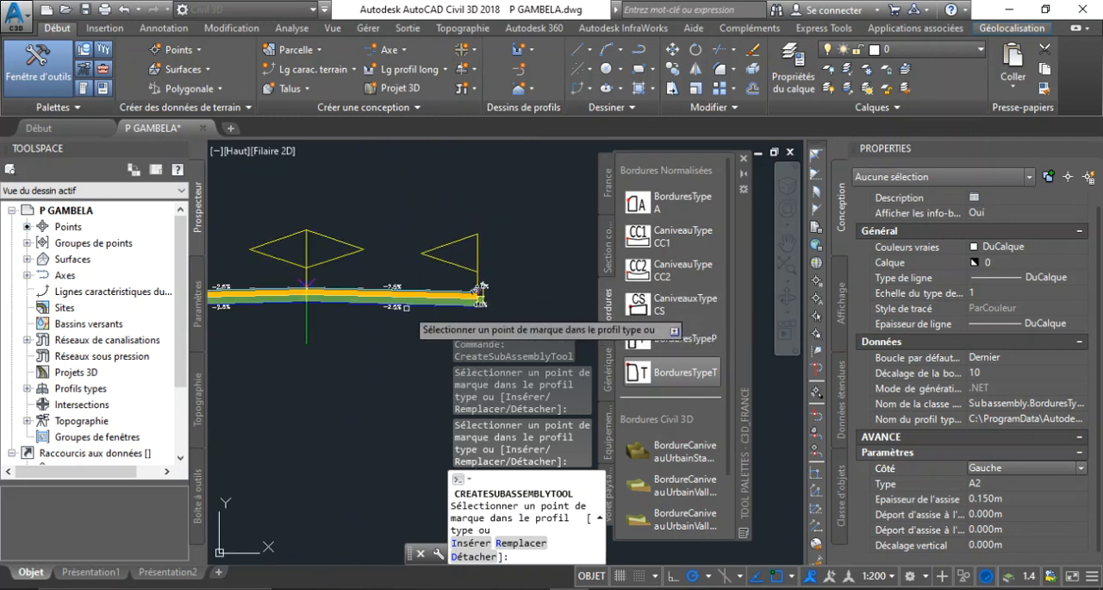
scroll(393, 312, up, 3)
scroll(397, 312, down, 3)
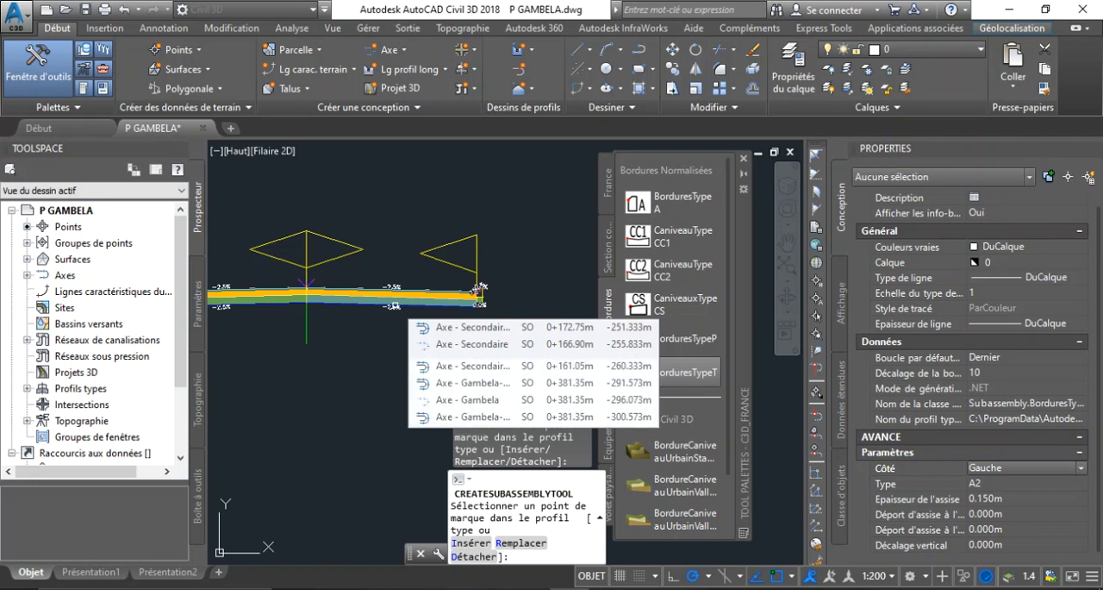
scroll(274, 299, up, 5)
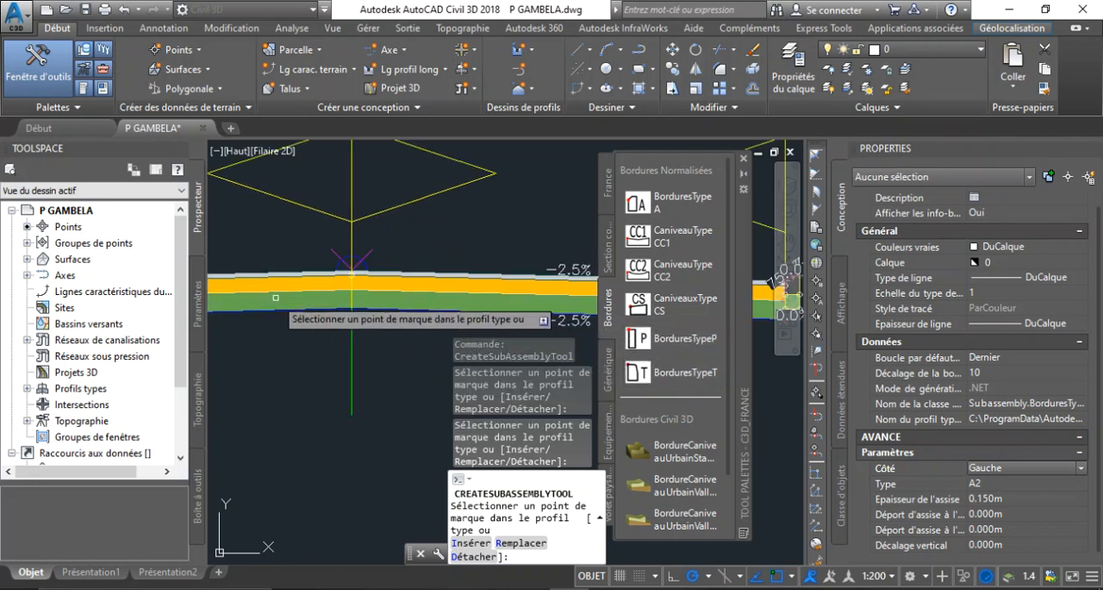
scroll(361, 281, down, 4)
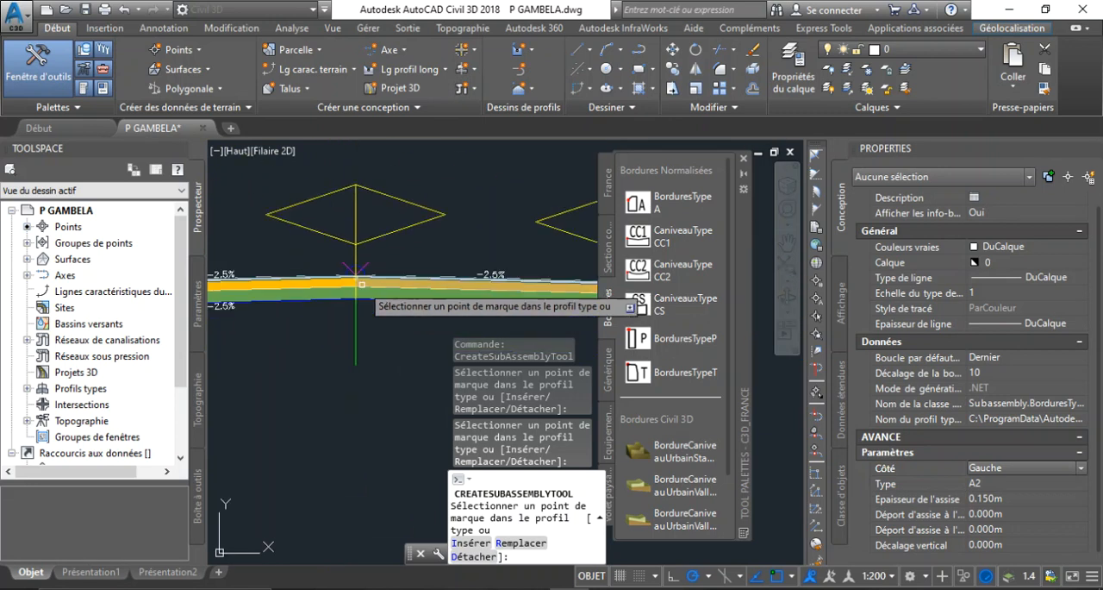
scroll(436, 283, up, 3)
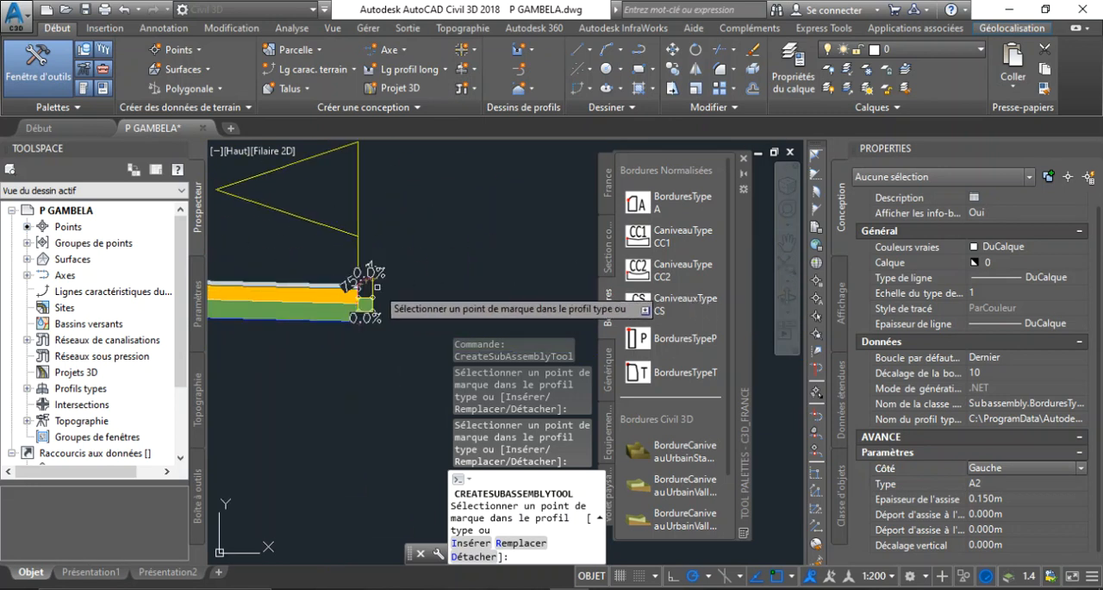
scroll(360, 283, up, 3)
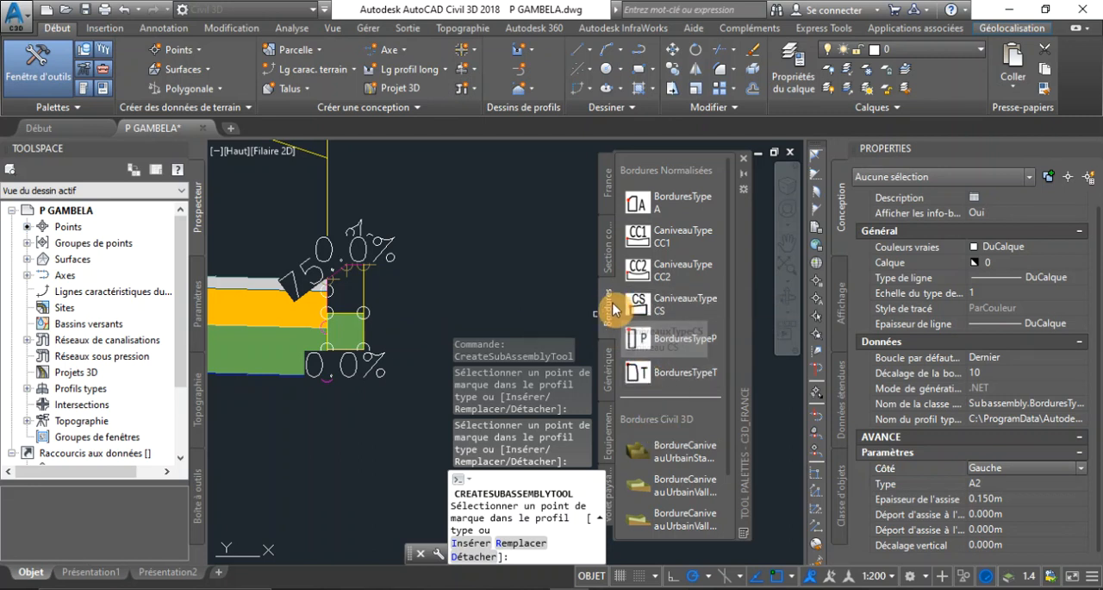
Start inserting a TrottoirUrbain sidewalk subassembly with its side (Côté) set to Droite
scroll(676, 485, down, 2)
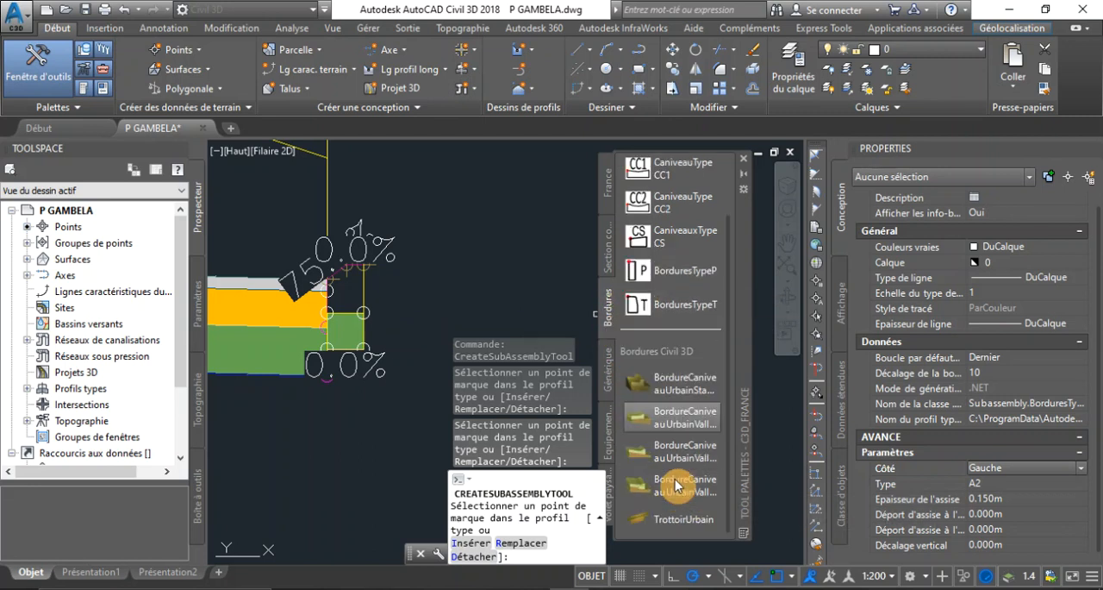
click(698, 527)
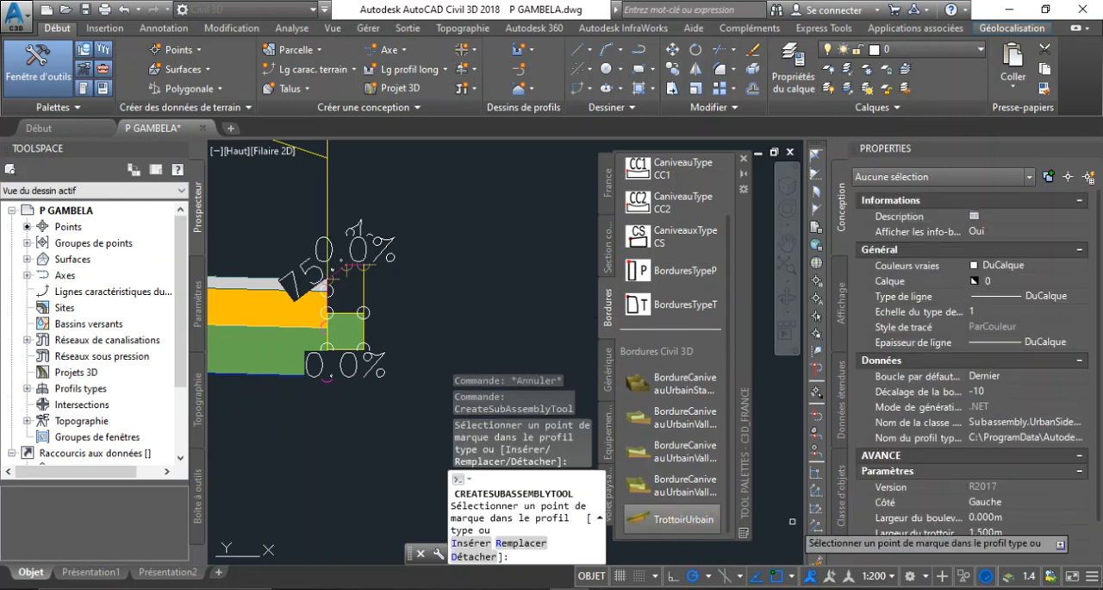
scroll(954, 517, down, 2)
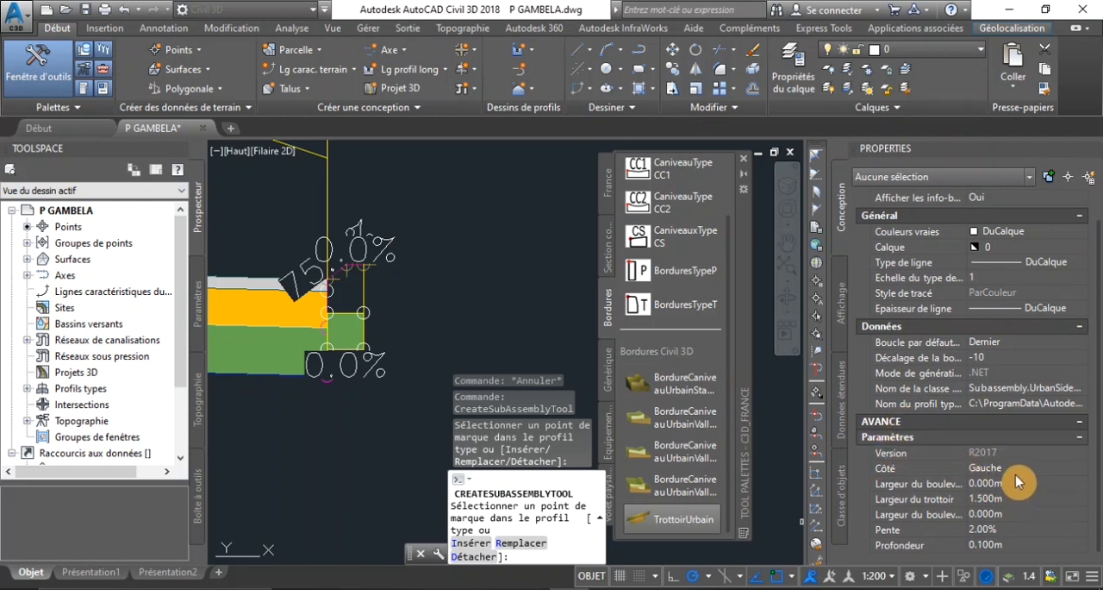
click(991, 468)
click(1004, 483)
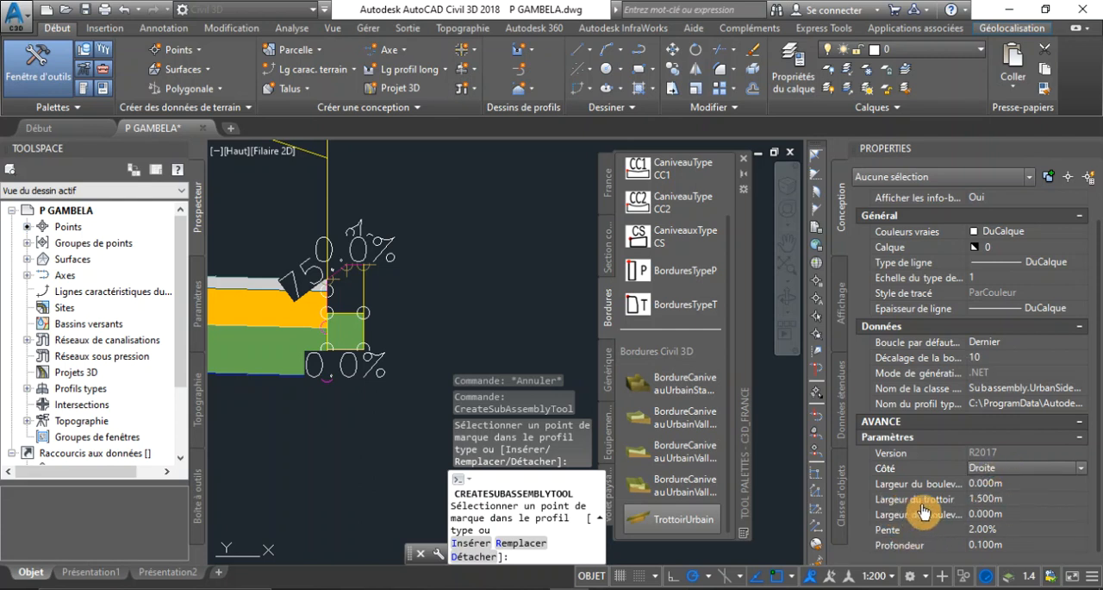
Keep the sidewalk width (Largeur du trottoir) at 1.5 m and set the inner boulevard width to 1 m
click(1008, 500)
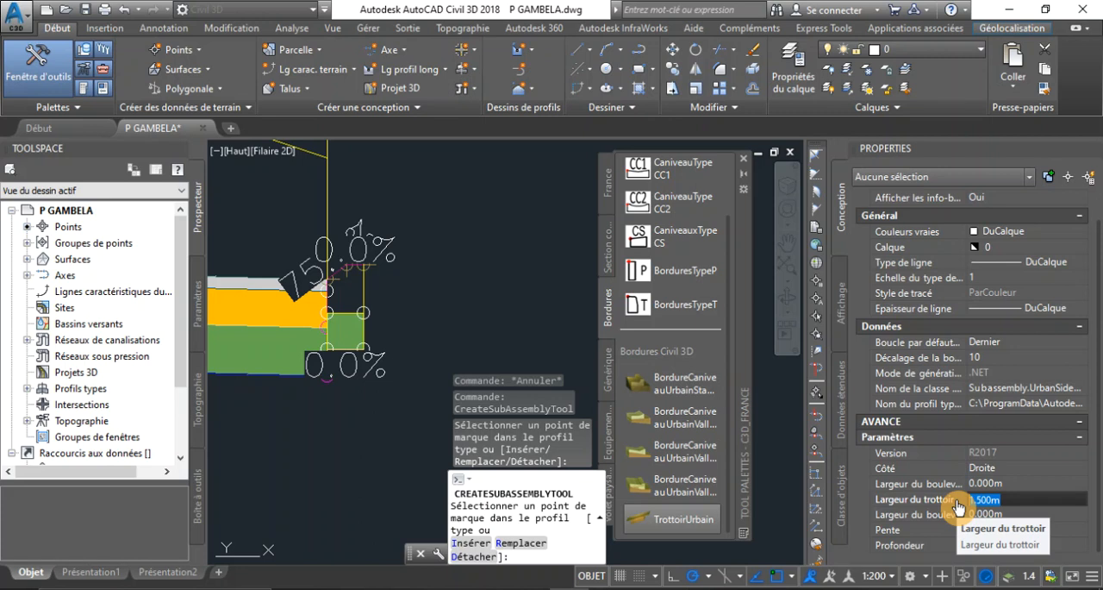
click(1010, 496)
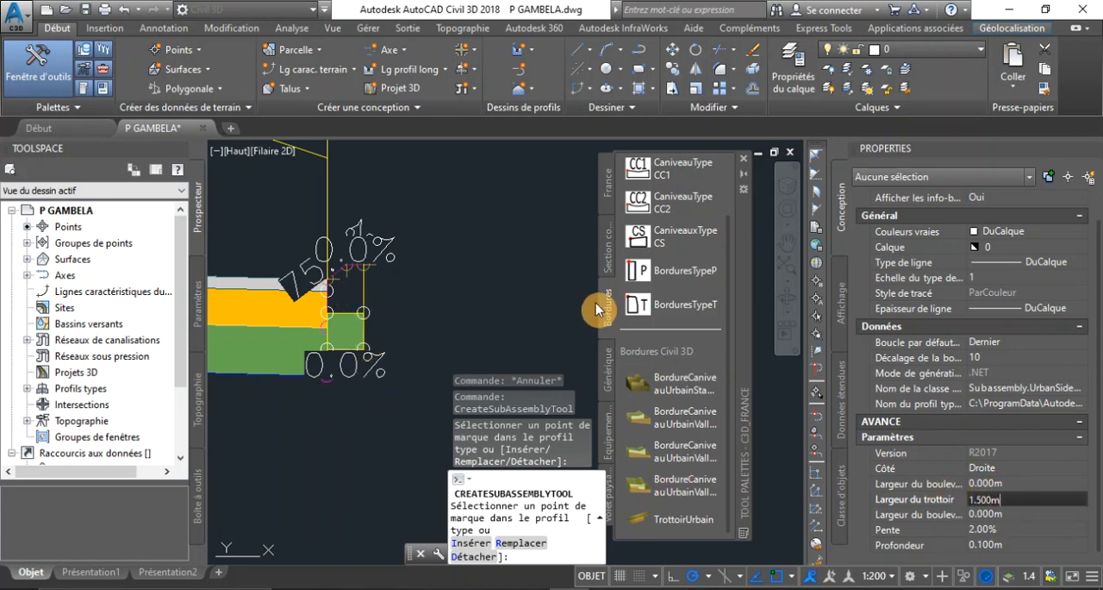
click(1014, 481)
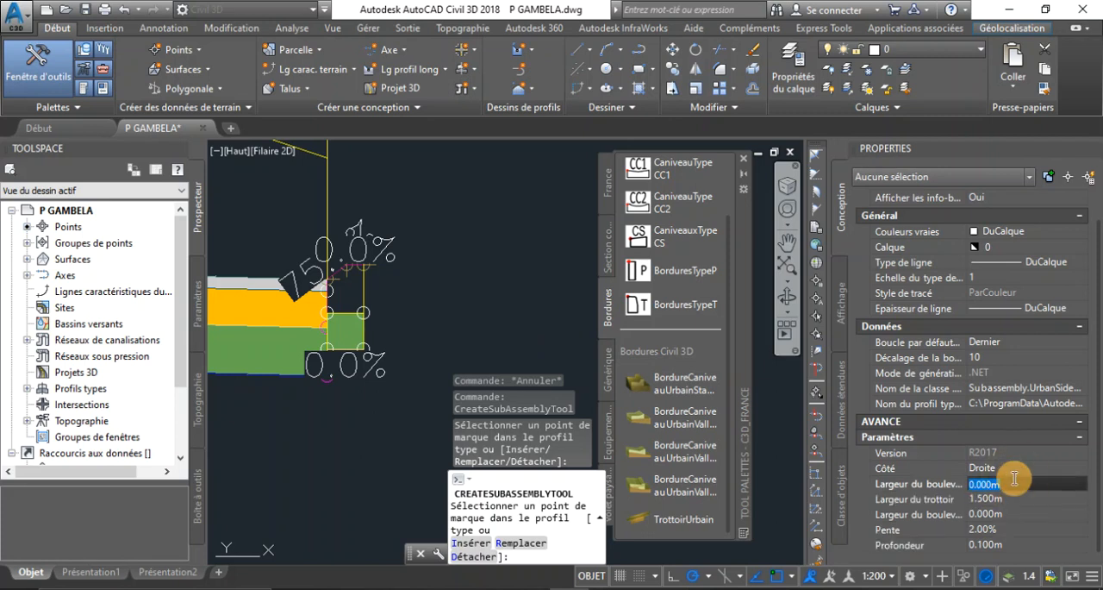
text(1)
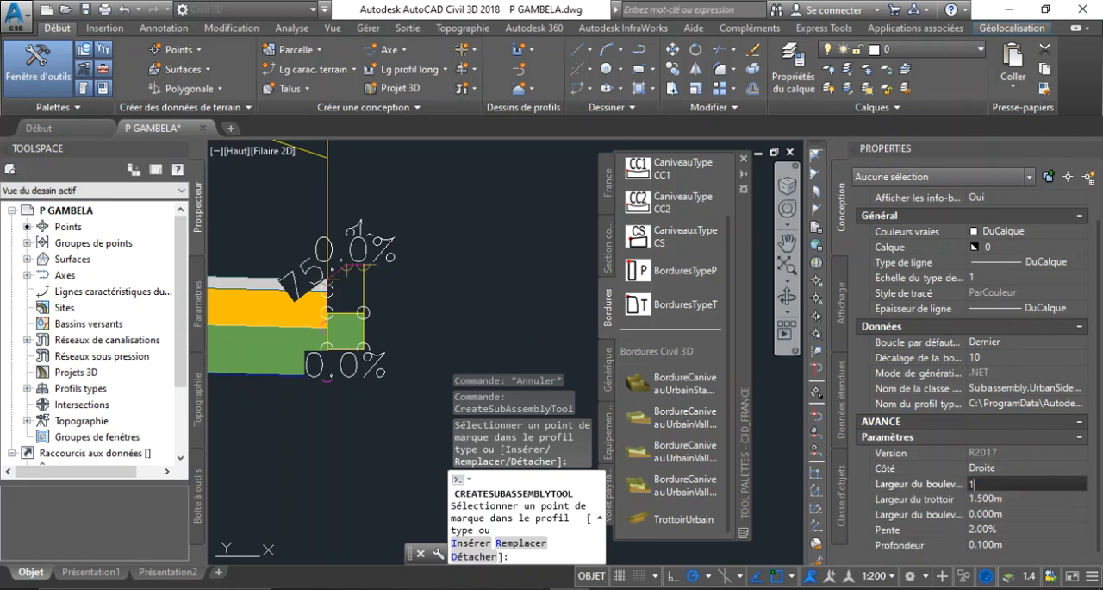
Set the sidewalk's slope (Pente) to 2.5% and keep its depth (Profondeur) at 0.1 m
click(984, 527)
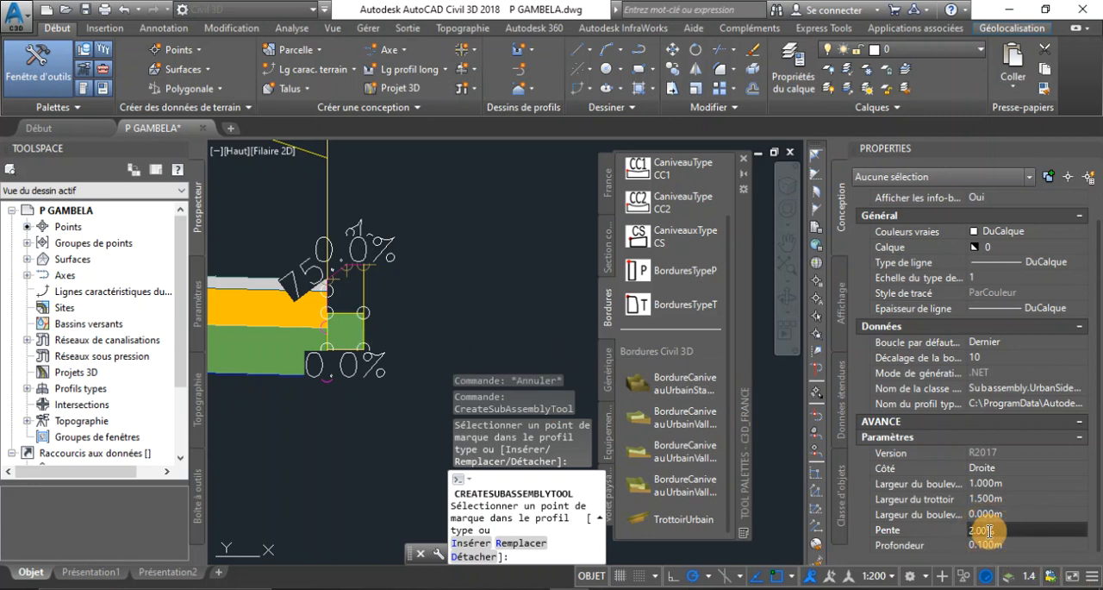
text(5)
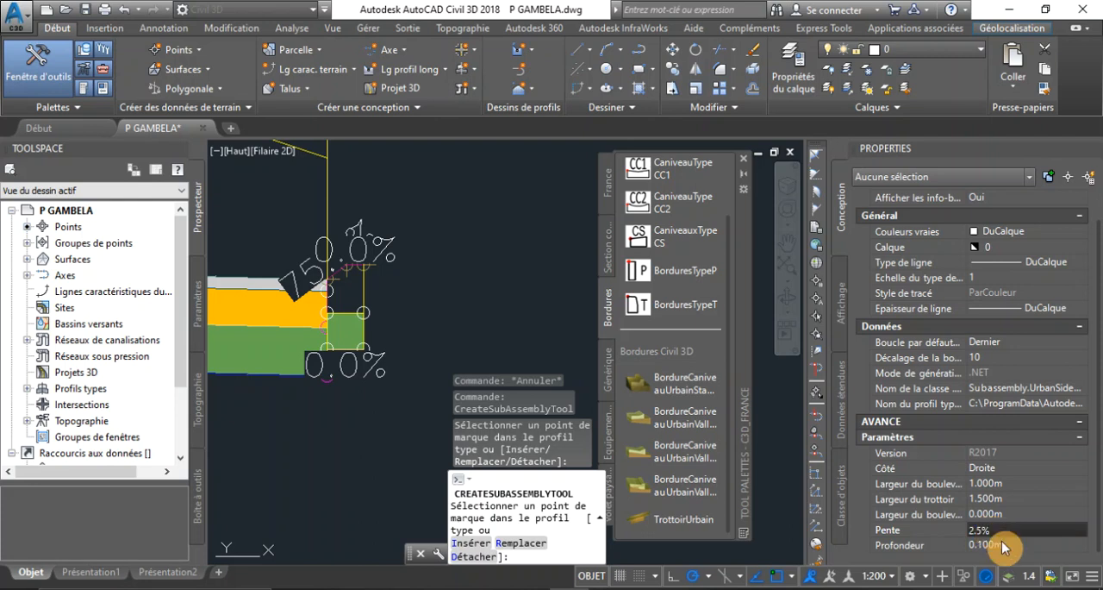
click(1004, 547)
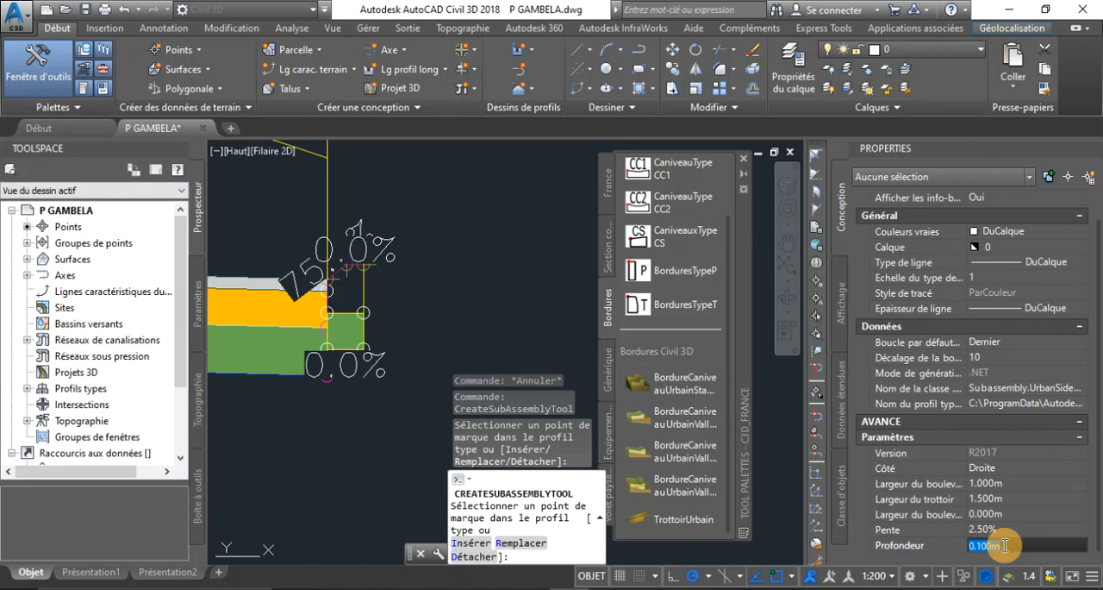
click(1005, 545)
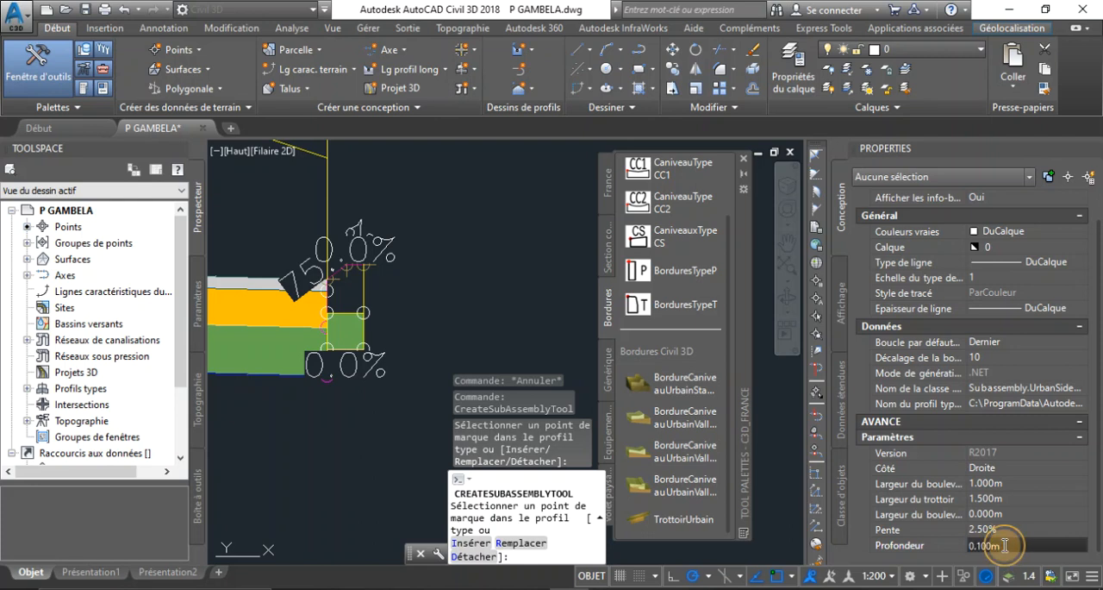
double_click(1005, 545)
click(1005, 545)
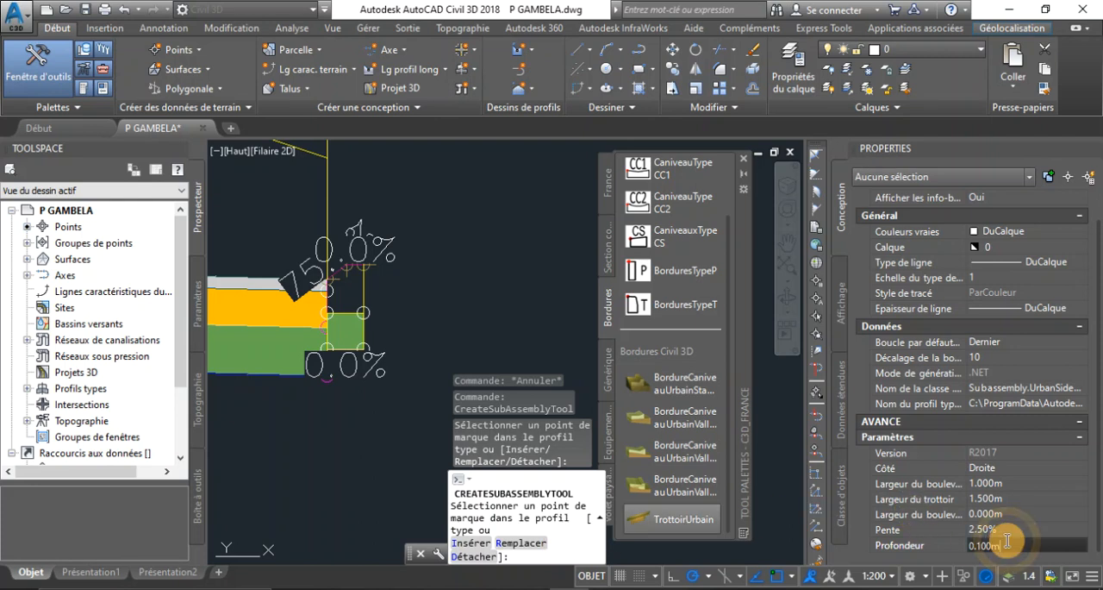
Attach the right-side sidewalk to the top outer marker of the right kerb
scroll(991, 482, up, 1)
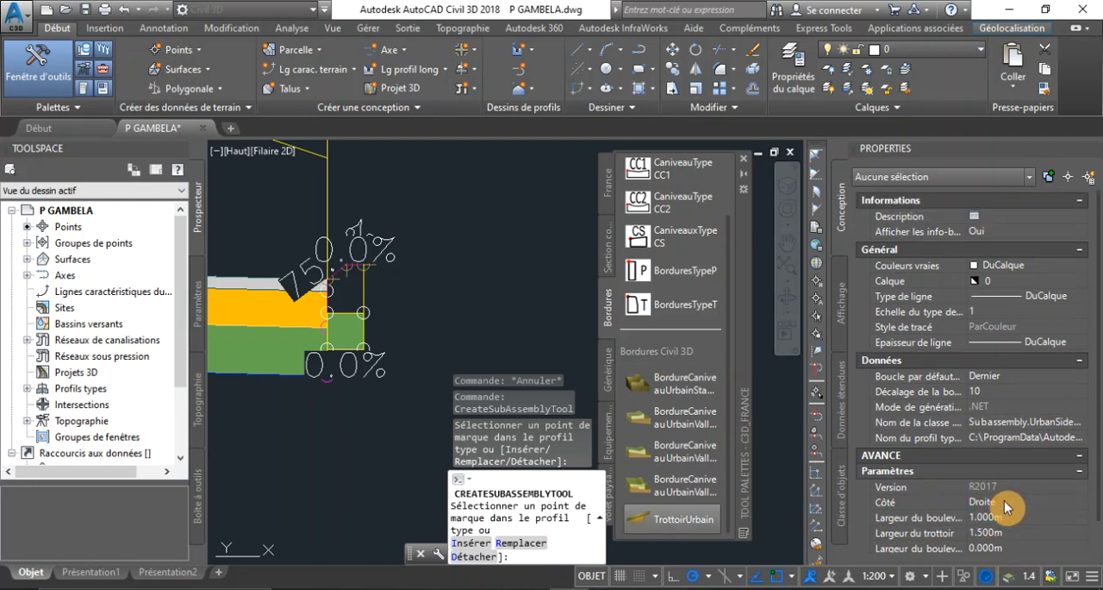
scroll(366, 258, up, 3)
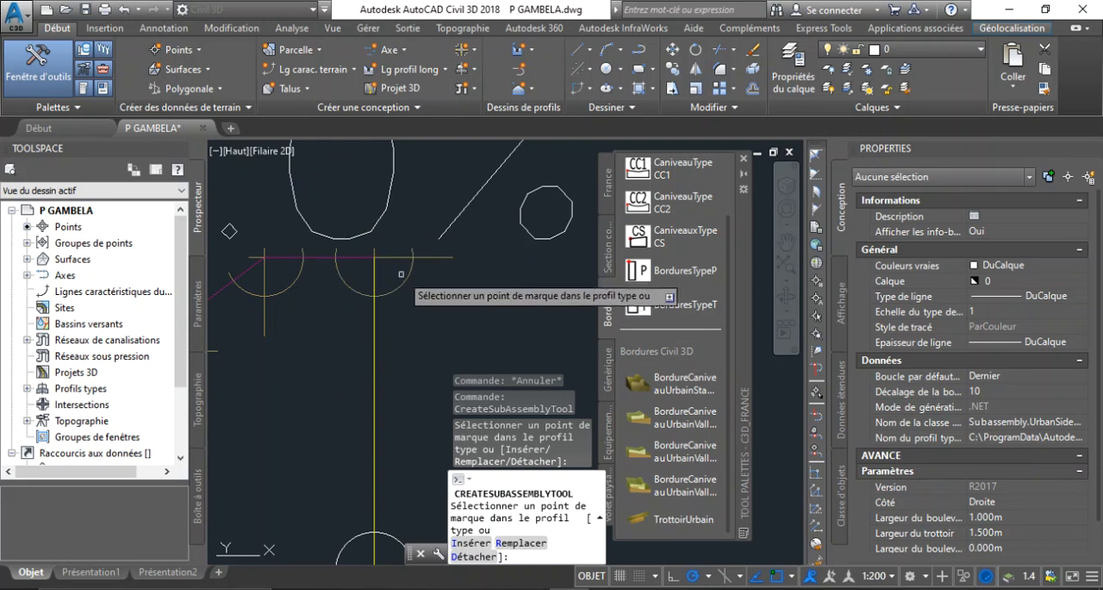
scroll(401, 273, down, 4)
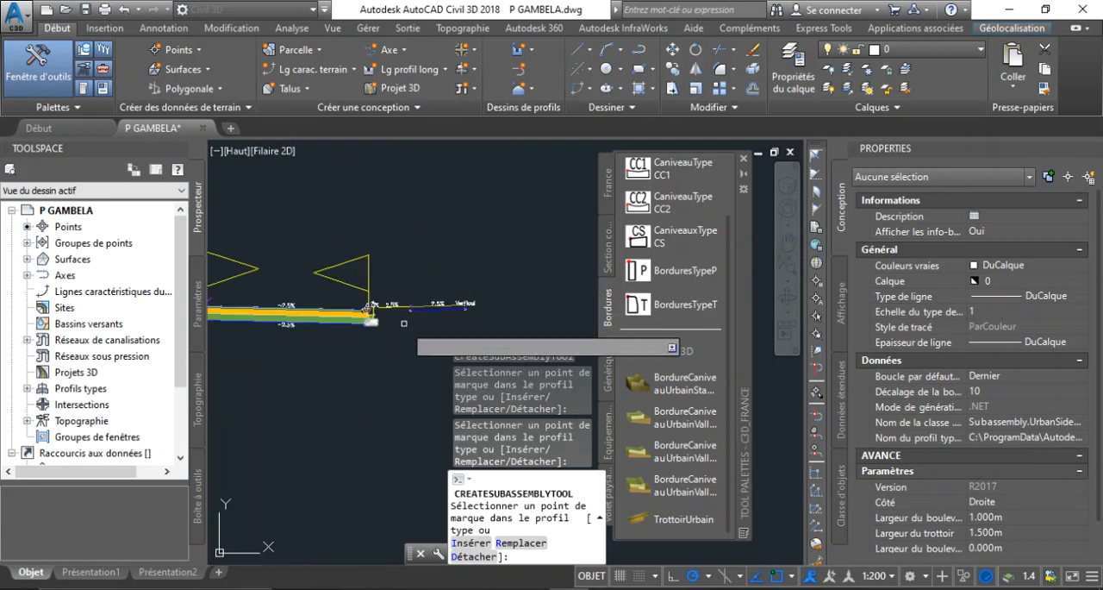
Examine the inserted right sidewalk from the kerb to its outer end, including its slopes and markers
scroll(405, 323, up, 4)
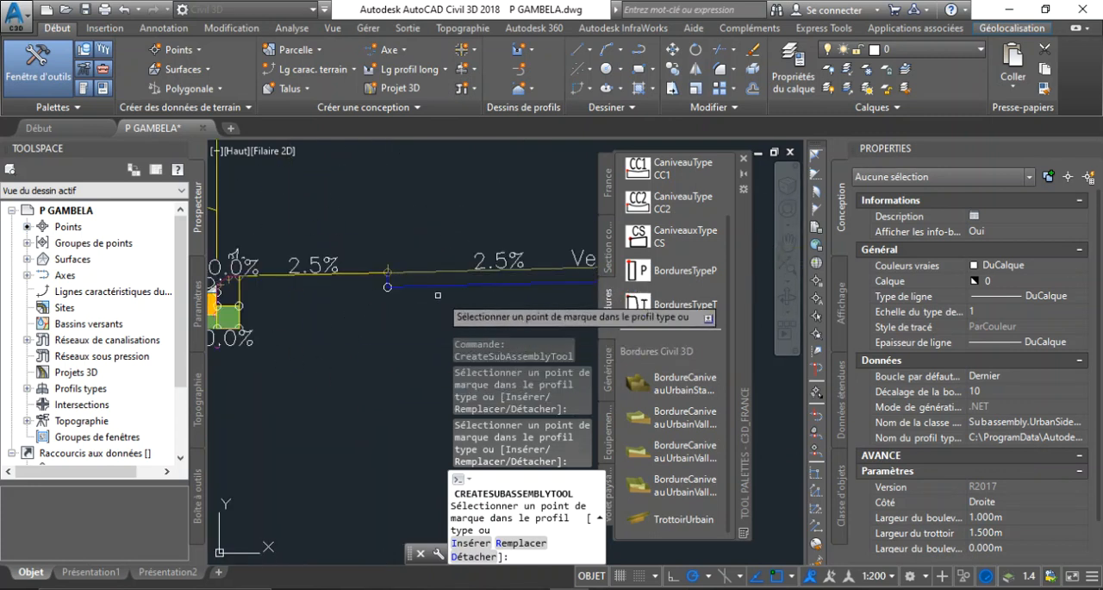
scroll(315, 312, down, 2)
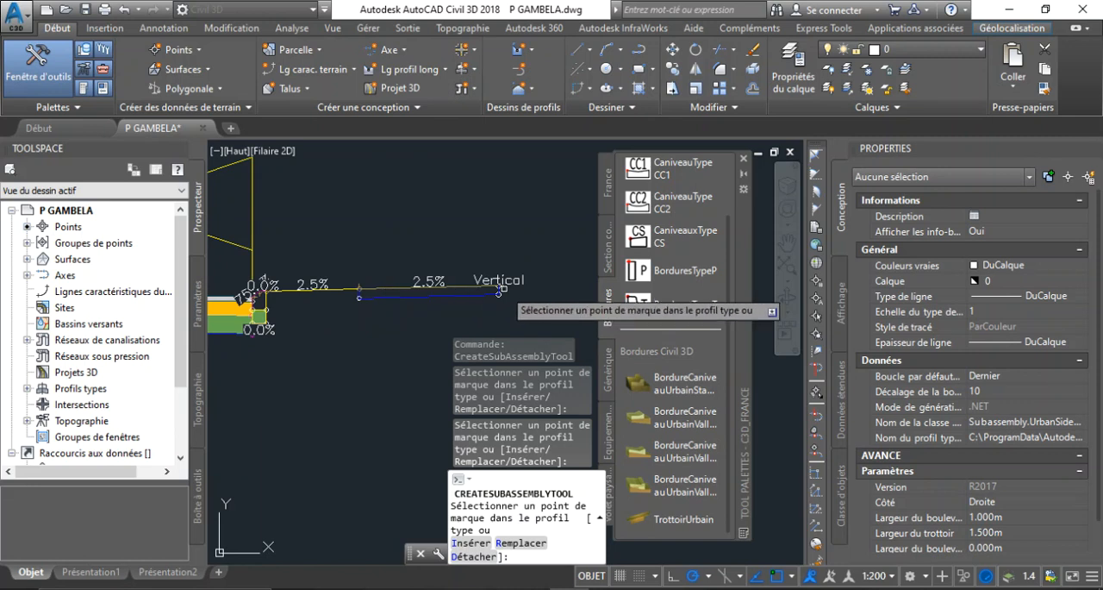
scroll(502, 288, down, 2)
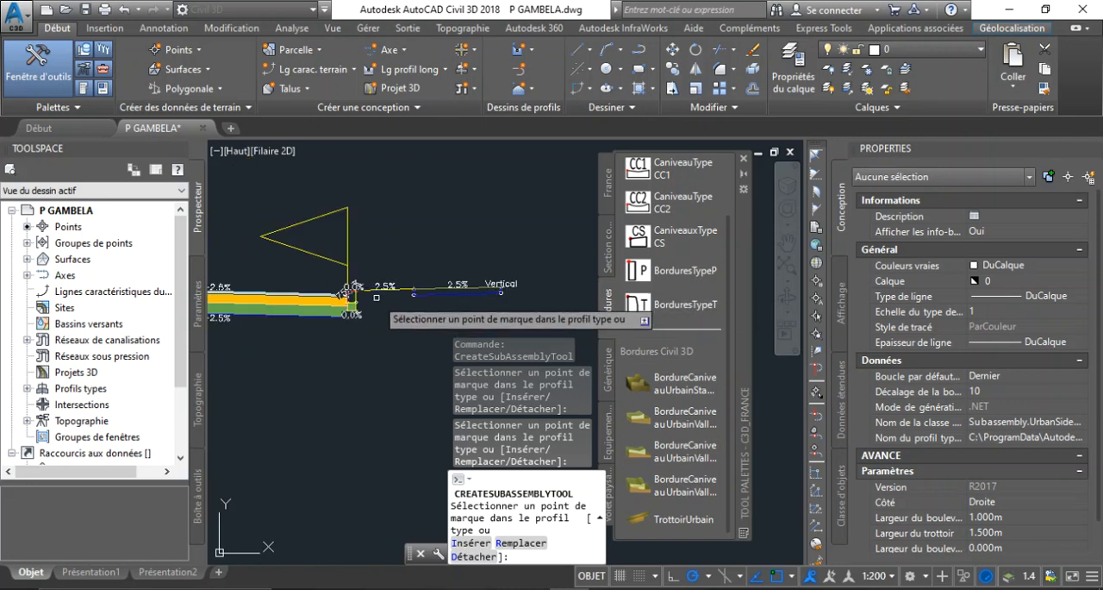
scroll(376, 297, up, 2)
scroll(360, 331, down, 3)
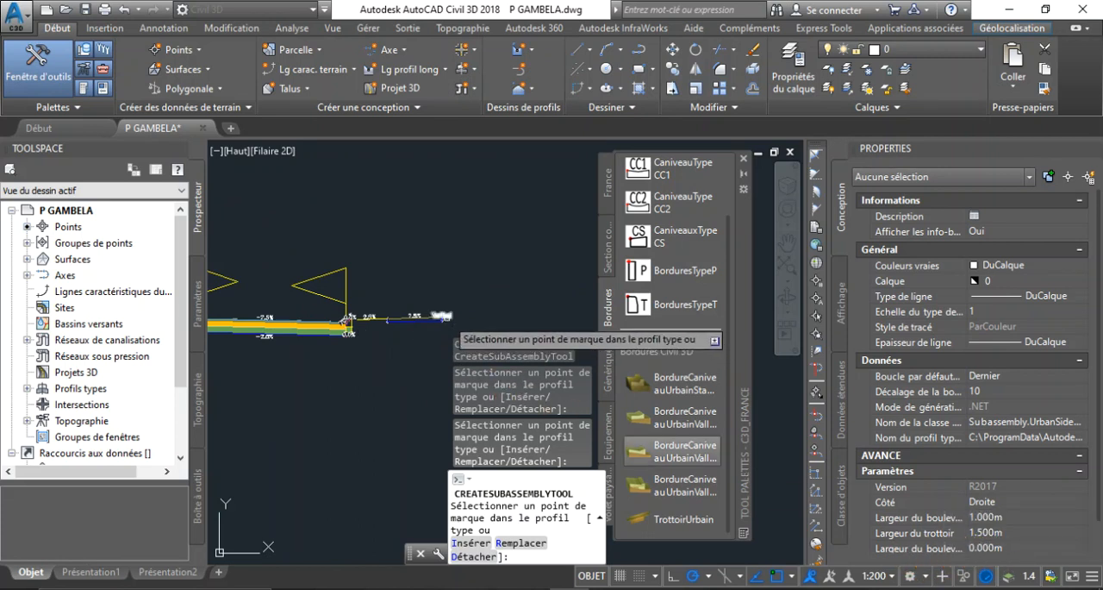
scroll(444, 317, up, 5)
scroll(450, 320, down, 4)
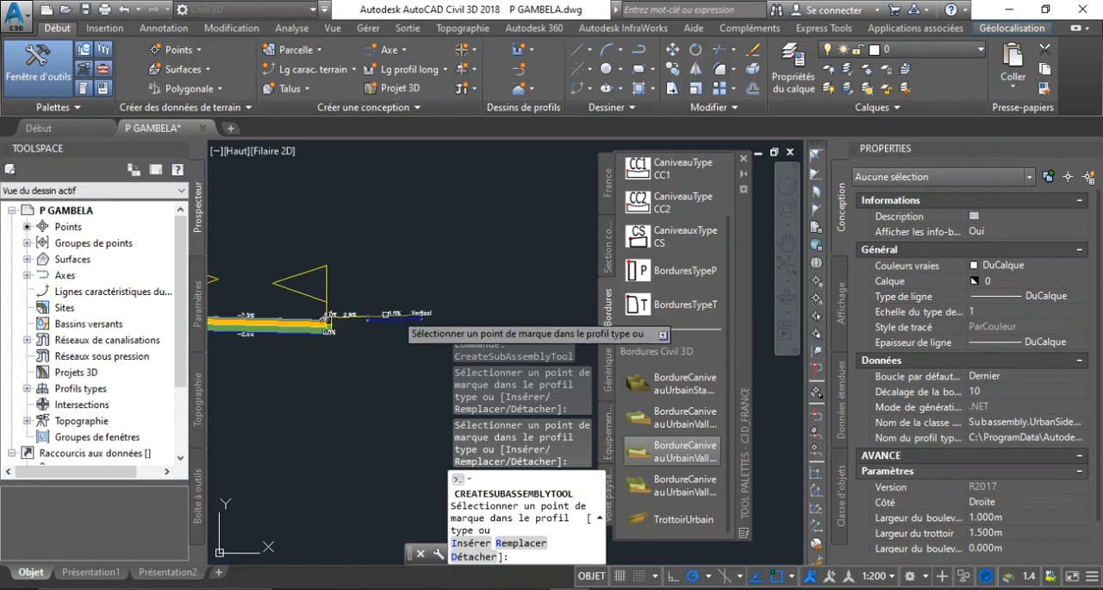
Set the urban sidewalk's side (Côté) to Gauche and attach it to the top outer marker of the left kerb
scroll(379, 326, up, 3)
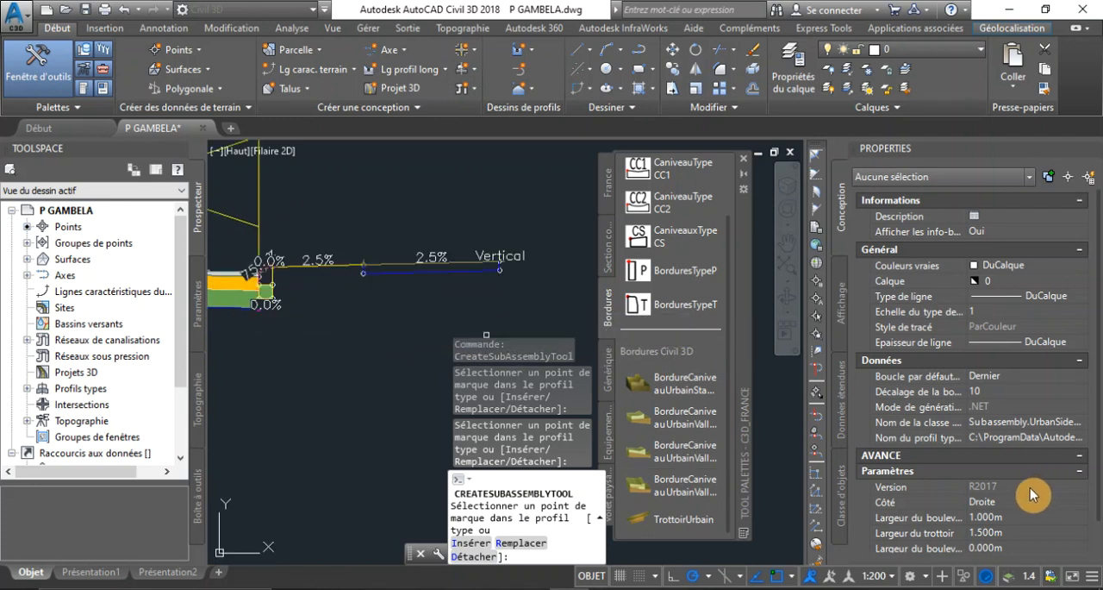
click(1016, 504)
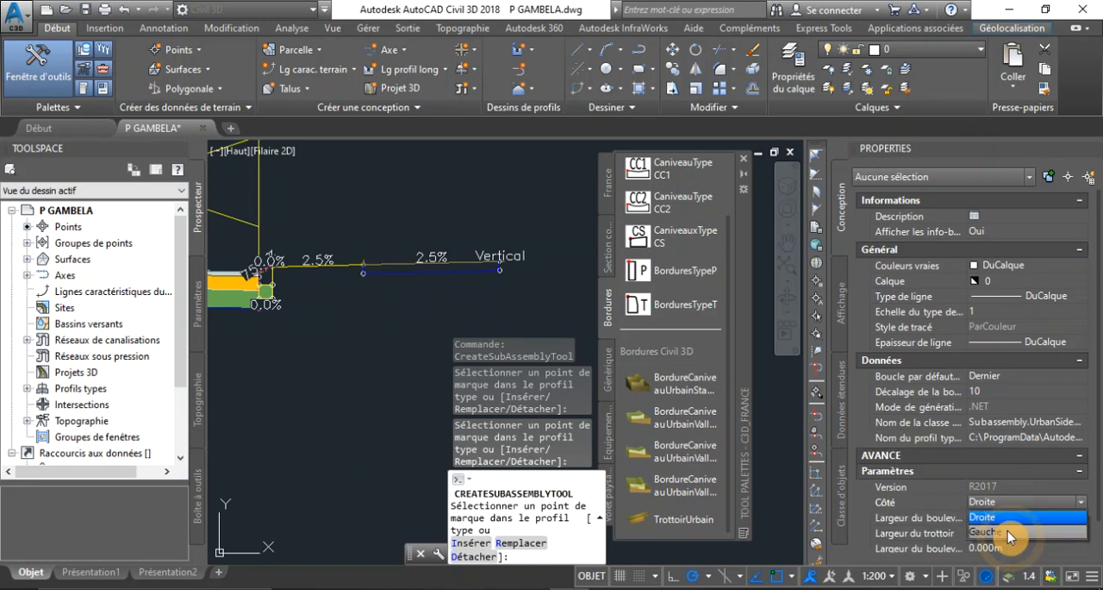
click(1008, 522)
scroll(523, 314, down, 2)
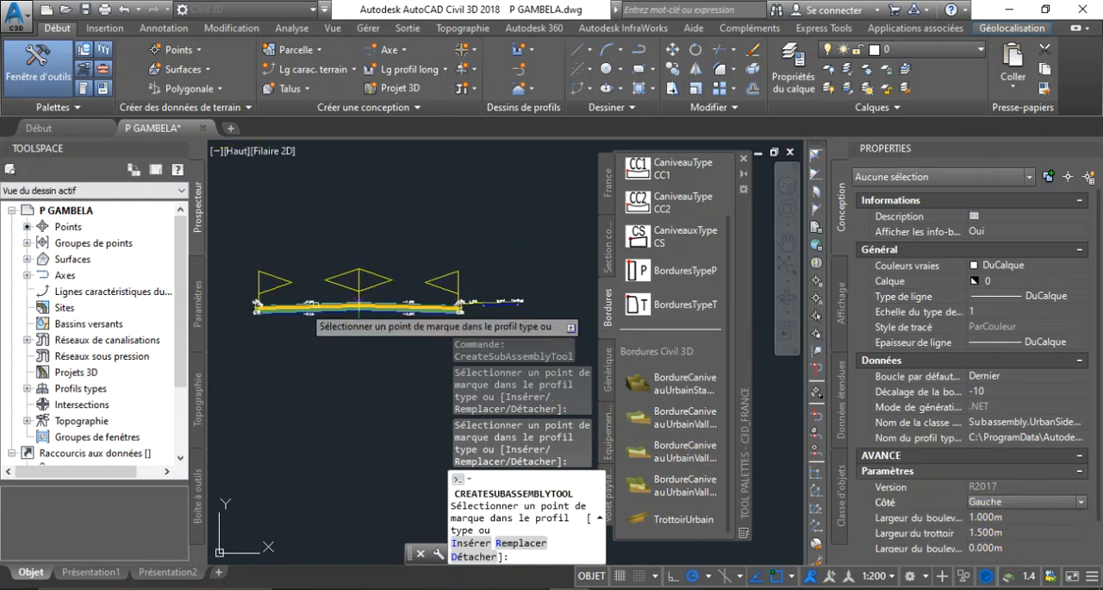
scroll(345, 306, up, 5)
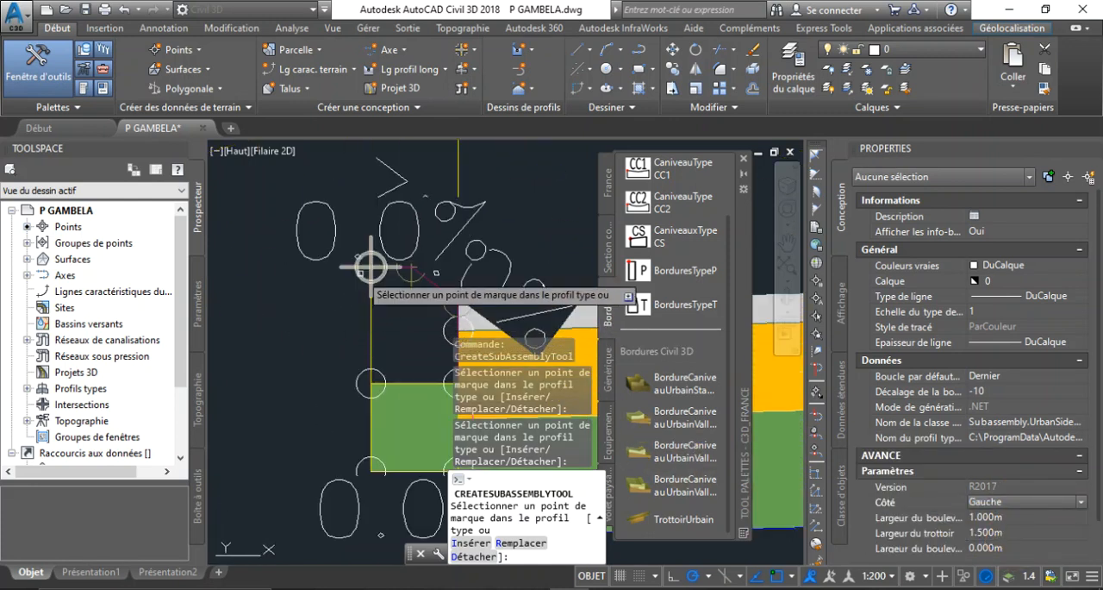
scroll(369, 264, down, 4)
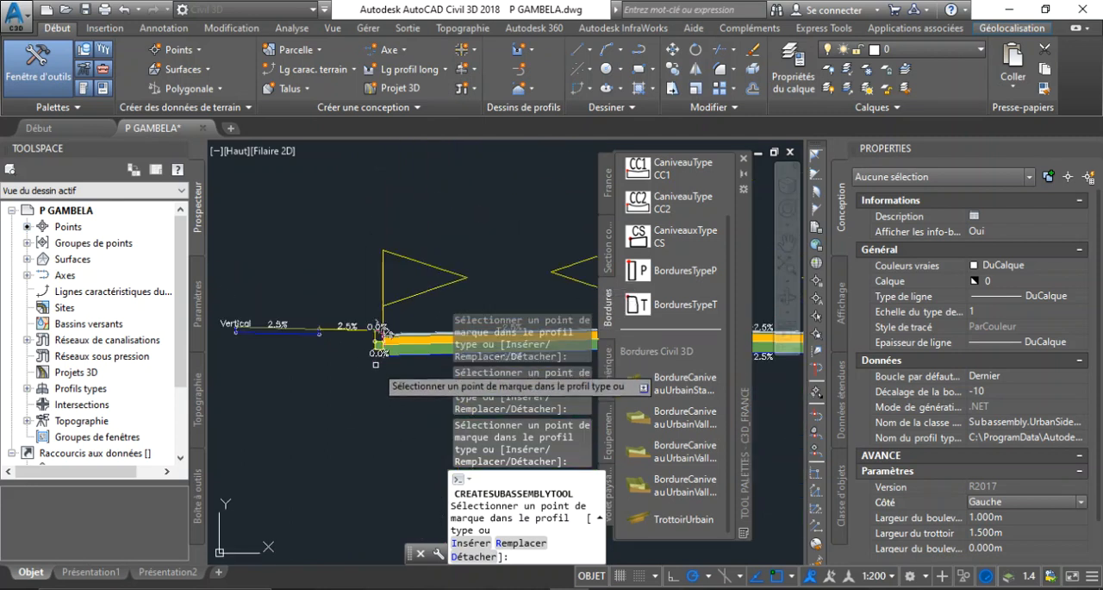
Examine the inserted left sidewalk together with the rest of the cross-section assembly
scroll(345, 357, down, 1)
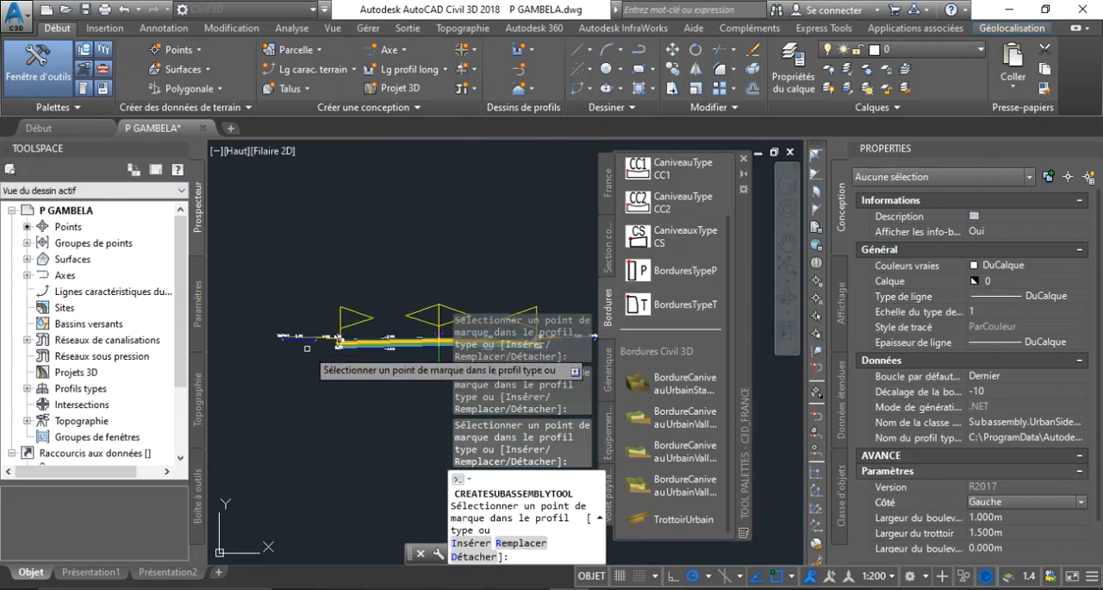
scroll(307, 348, up, 4)
scroll(311, 343, down, 3)
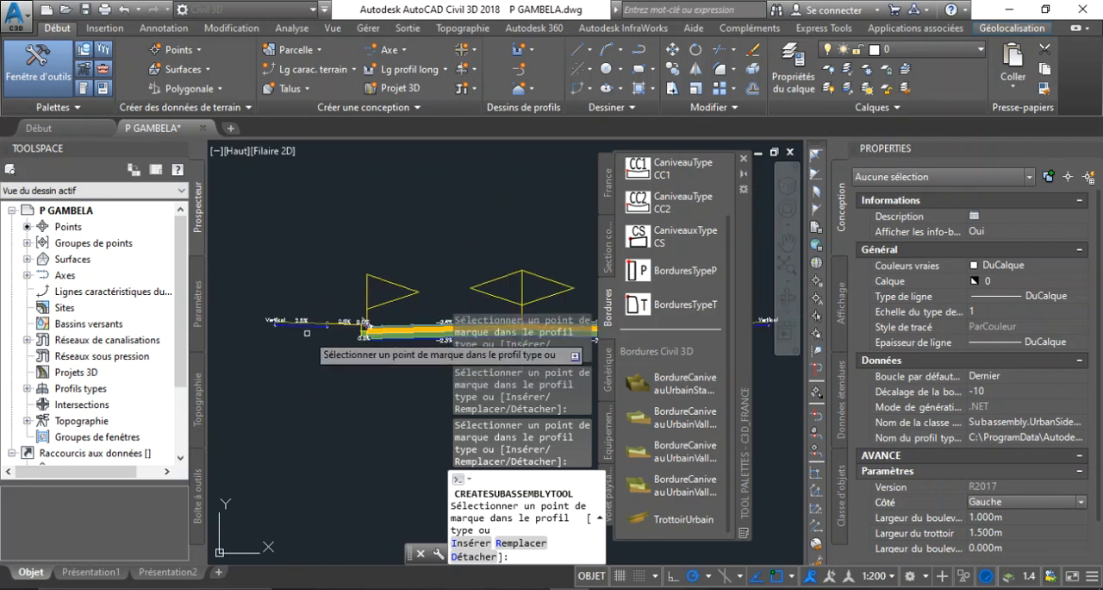
scroll(306, 333, up, 2)
scroll(307, 334, down, 3)
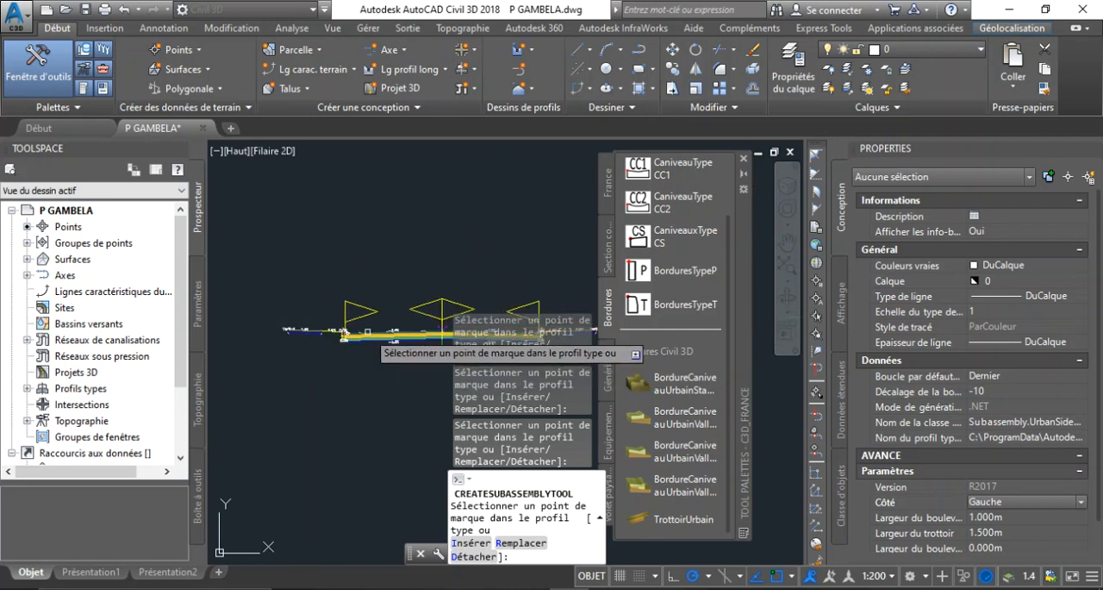
scroll(368, 330, up, 3)
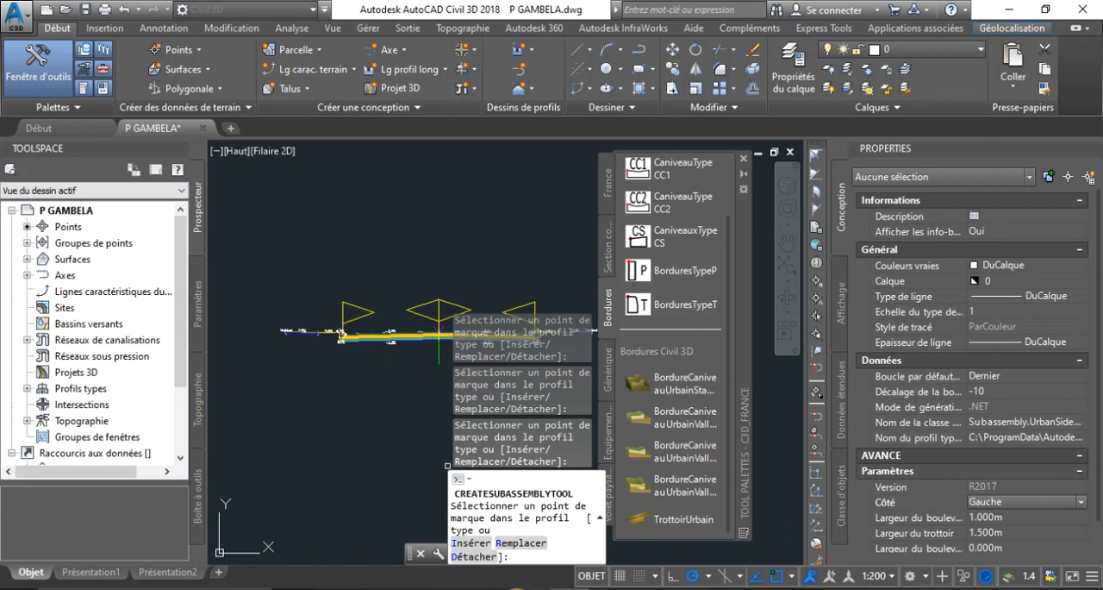
mouse_move(491, 588)
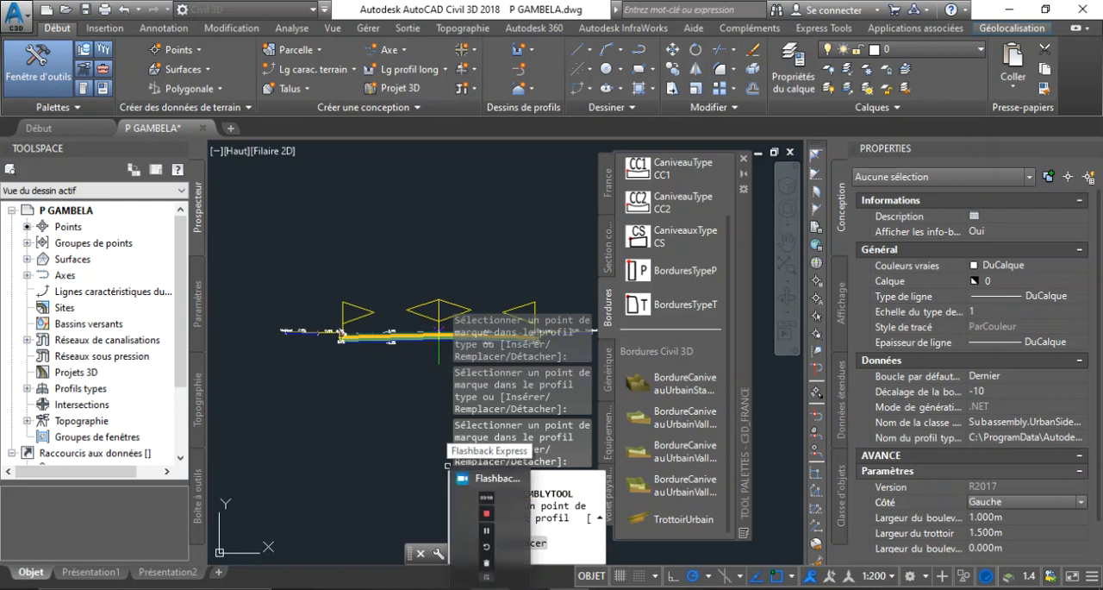
click(490, 587)
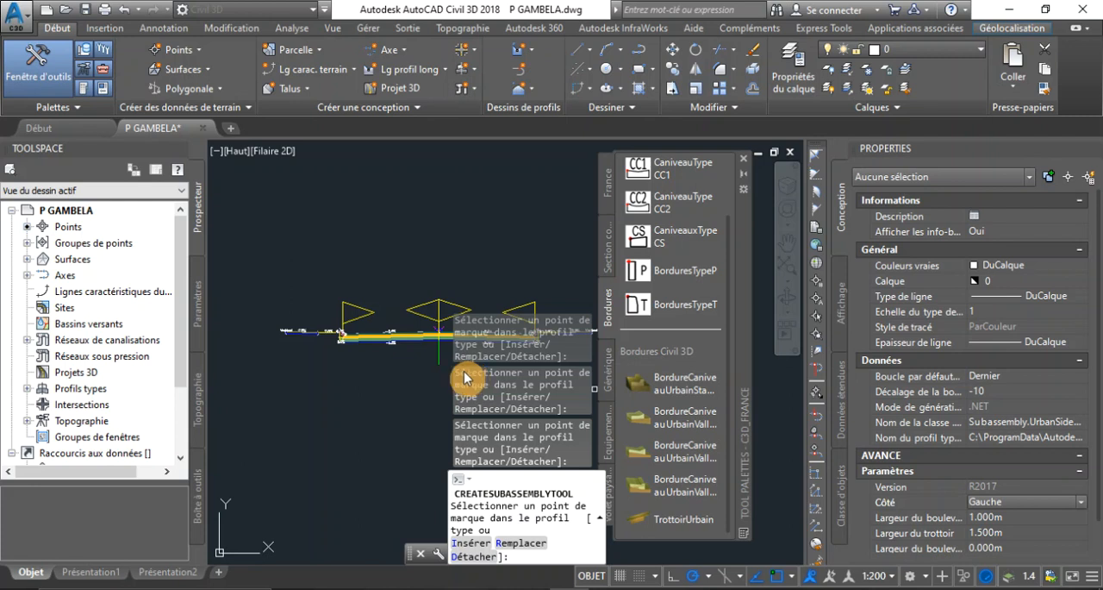
Examine the outer end of the left sidewalk, including its upper and lower markers and its vertical link
scroll(273, 320, up, 6)
scroll(319, 348, down, 6)
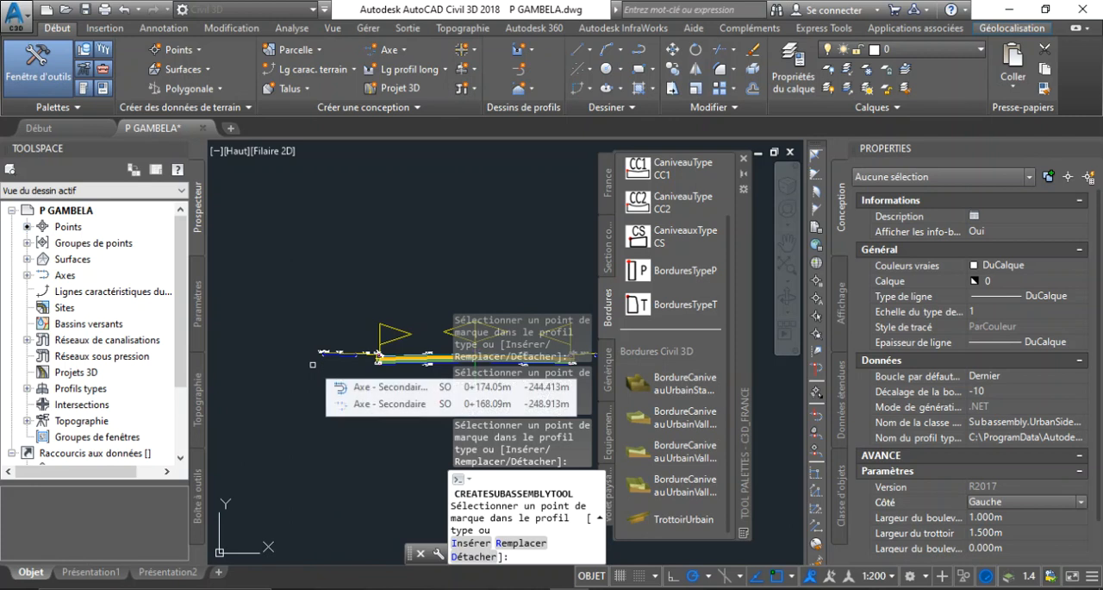
scroll(316, 359, up, 3)
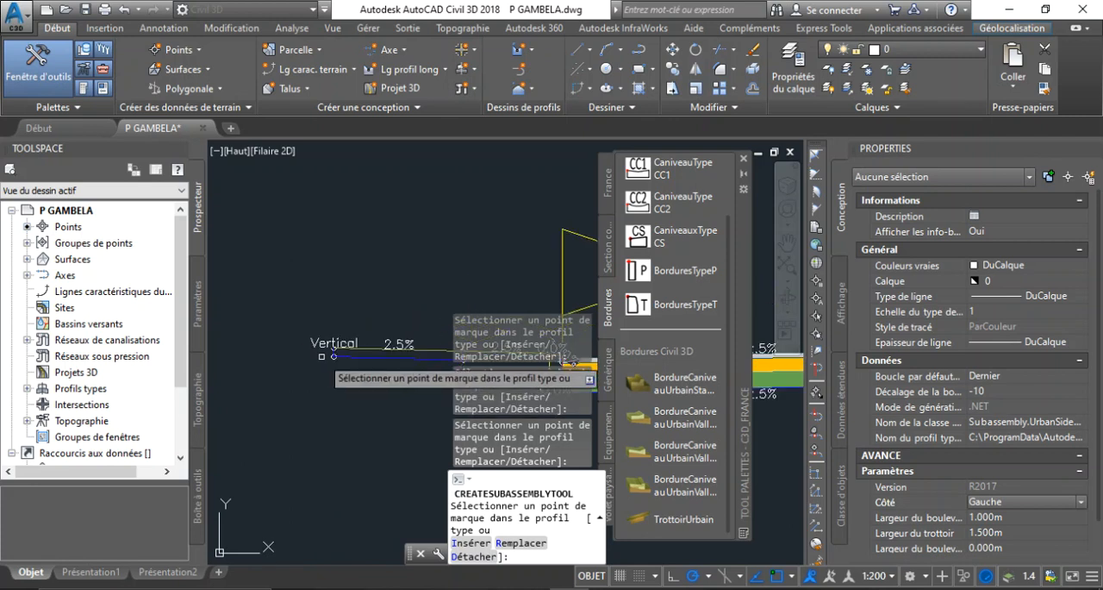
scroll(334, 355, up, 3)
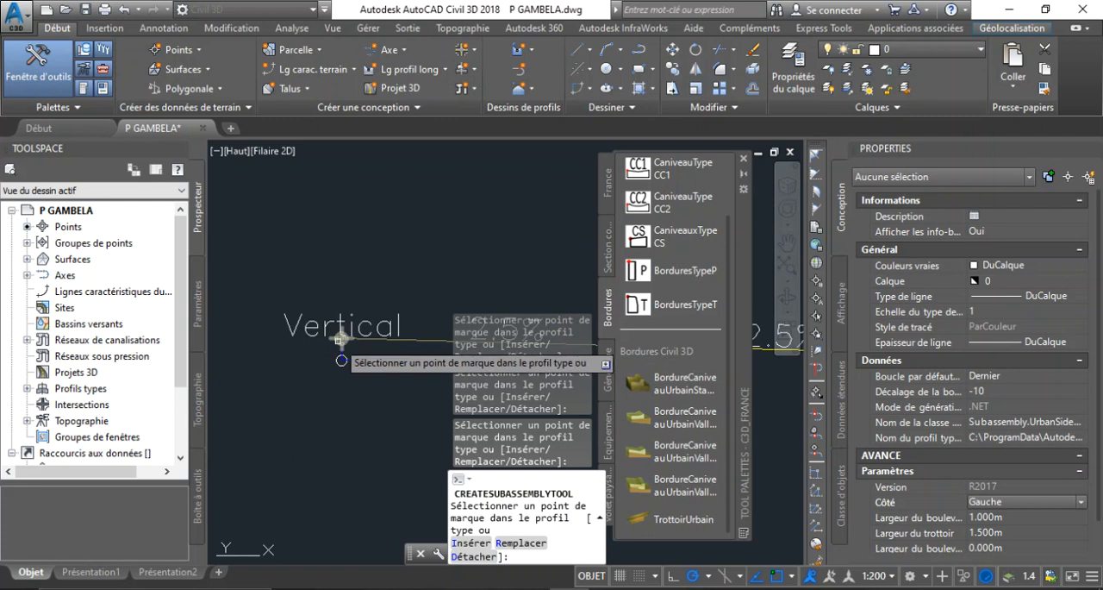
scroll(342, 340, down, 4)
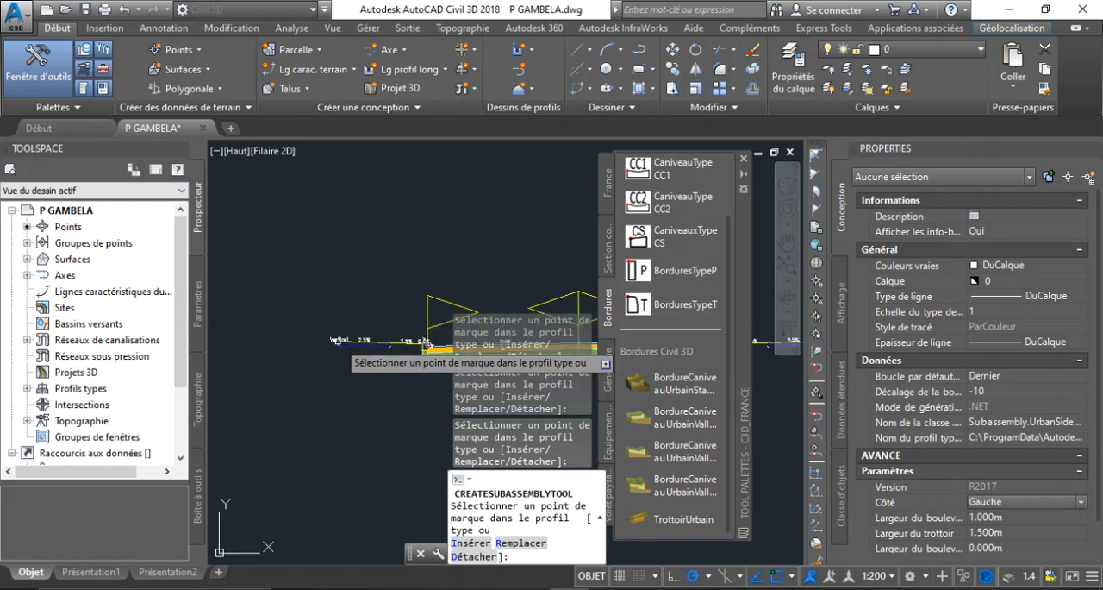
scroll(338, 342, up, 4)
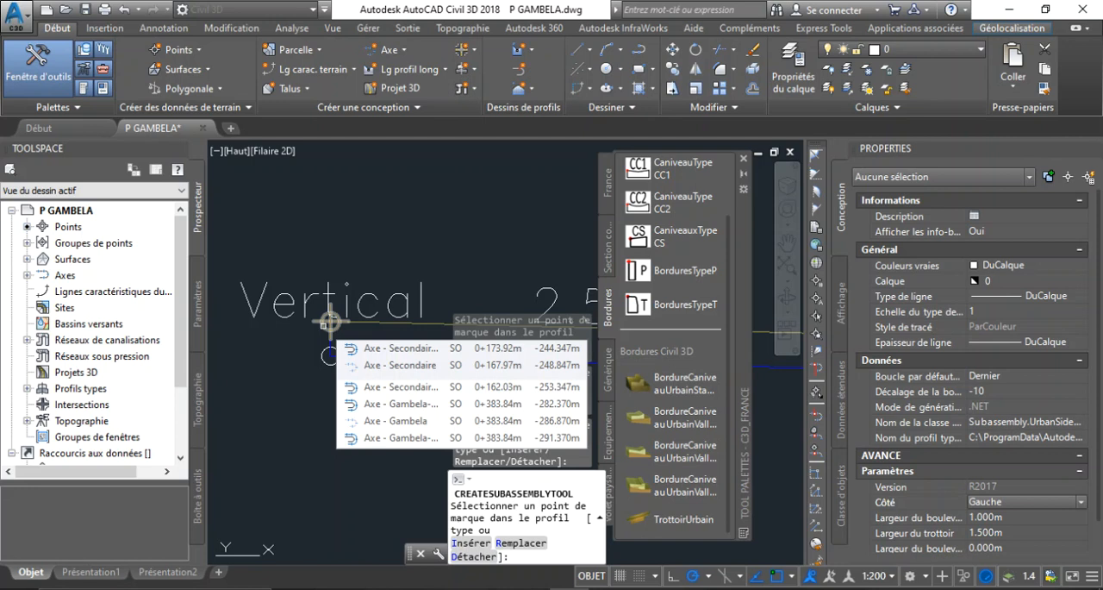
scroll(363, 317, down, 6)
scroll(353, 319, up, 7)
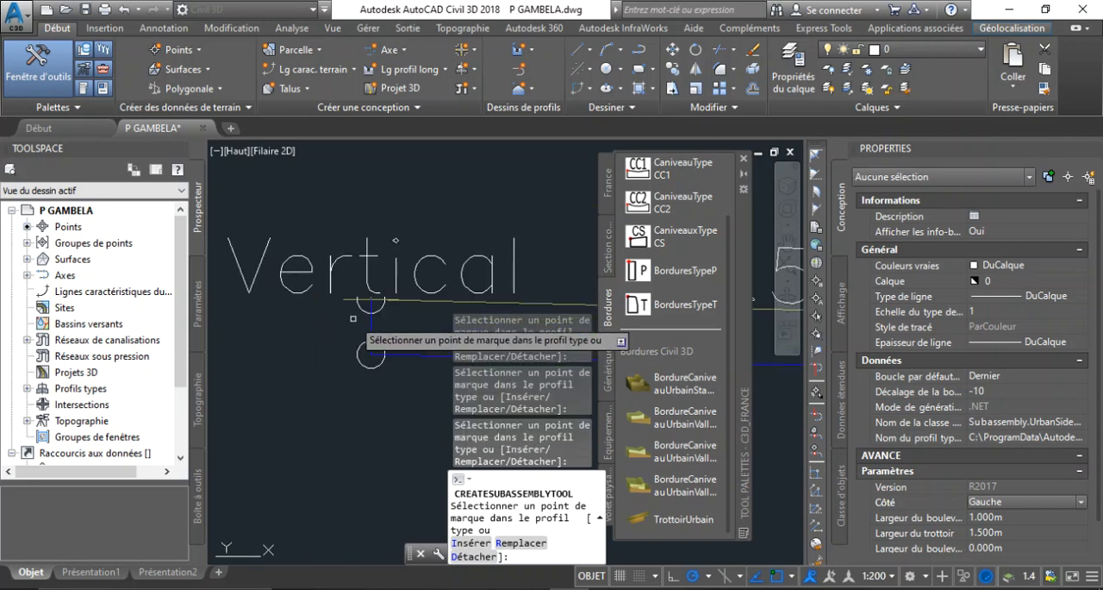
scroll(364, 318, down, 4)
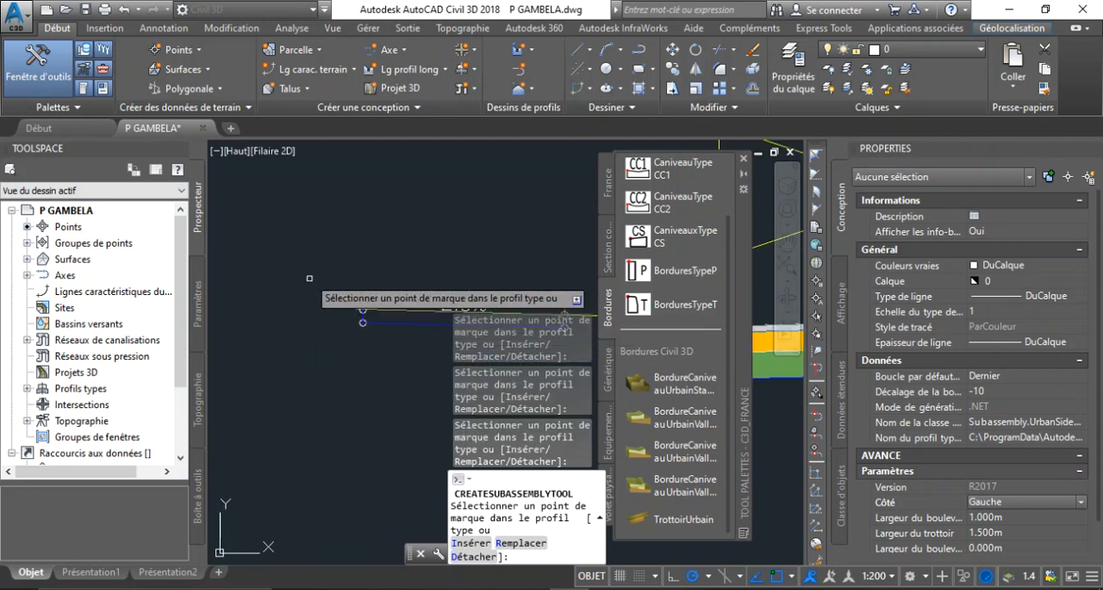
scroll(362, 355, down, 4)
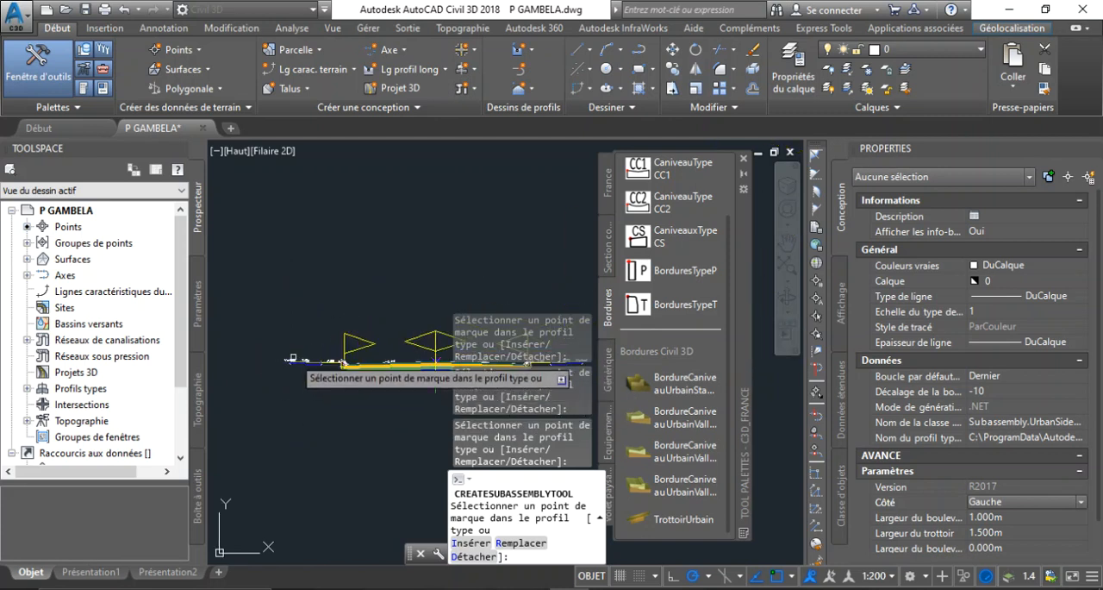
scroll(294, 356, up, 4)
scroll(371, 384, down, 3)
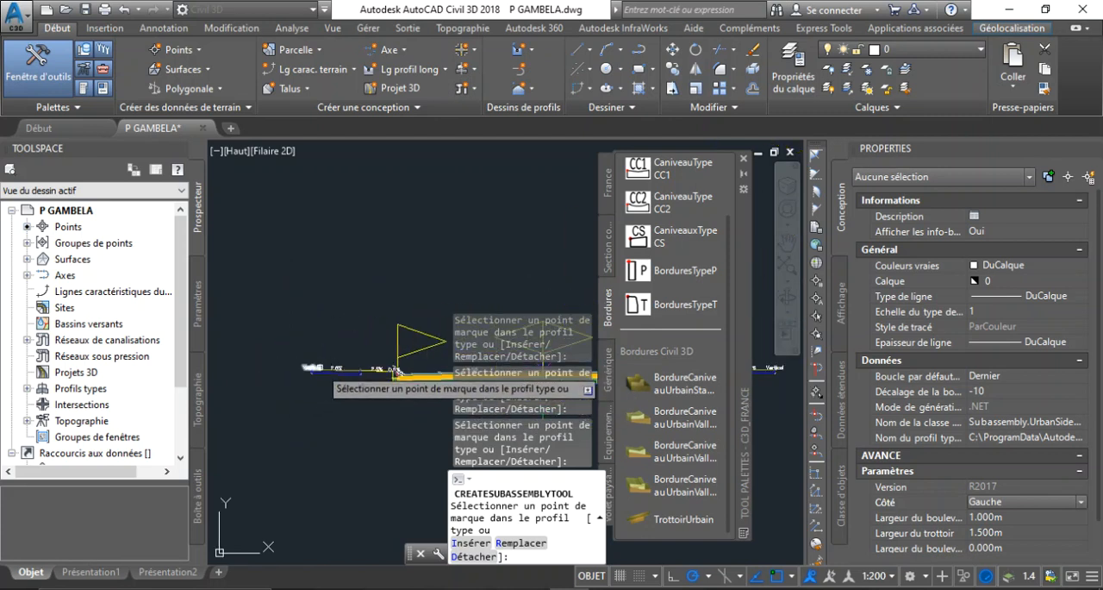
scroll(288, 351, up, 4)
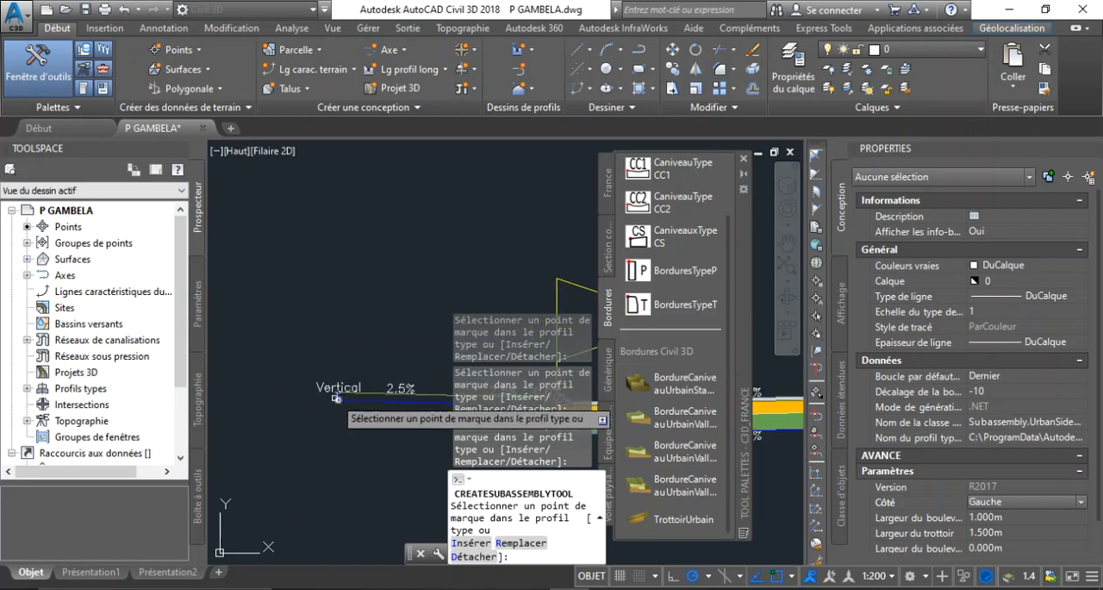
scroll(338, 392, up, 4)
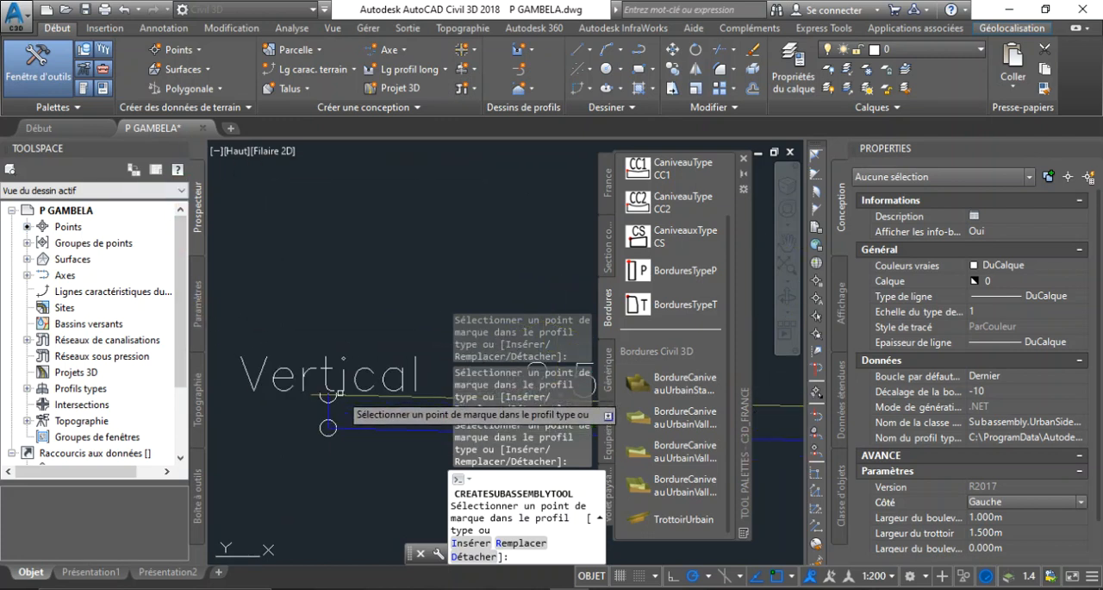
scroll(328, 394, down, 4)
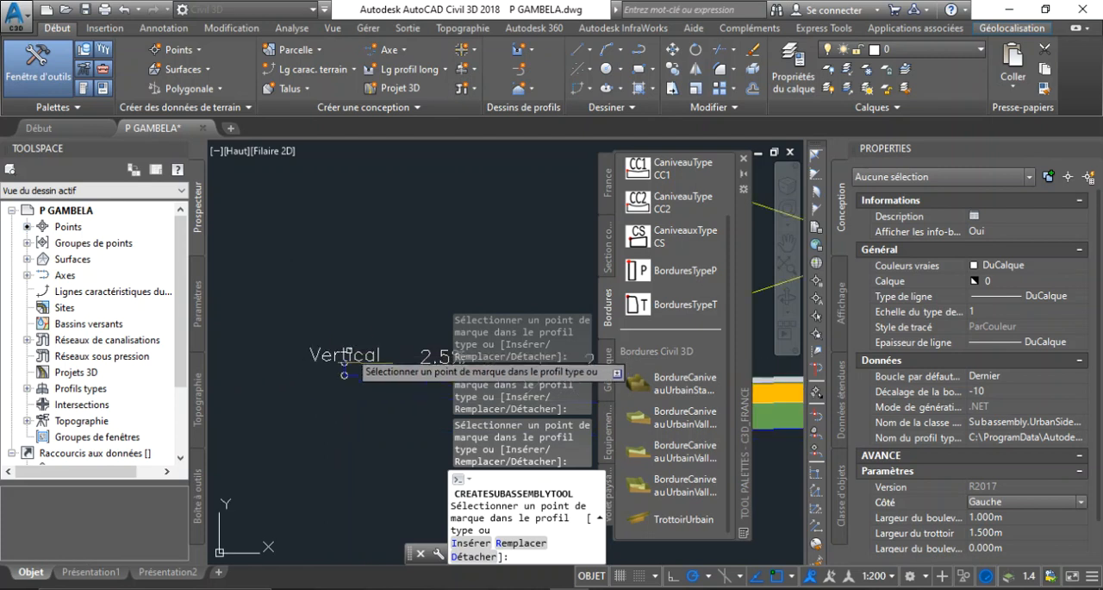
scroll(343, 366, down, 4)
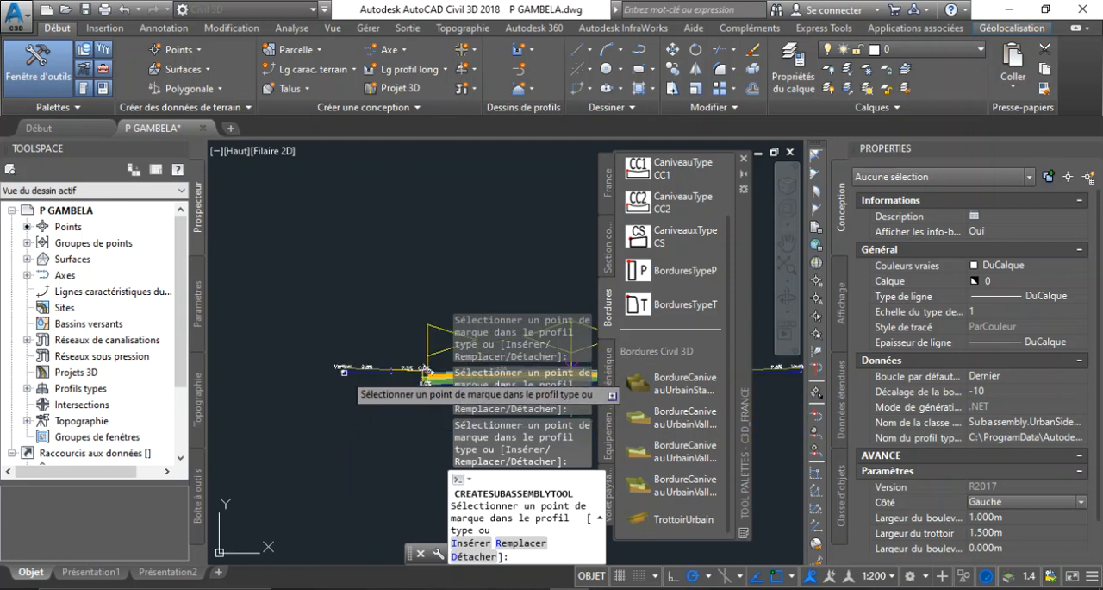
scroll(341, 370, up, 4)
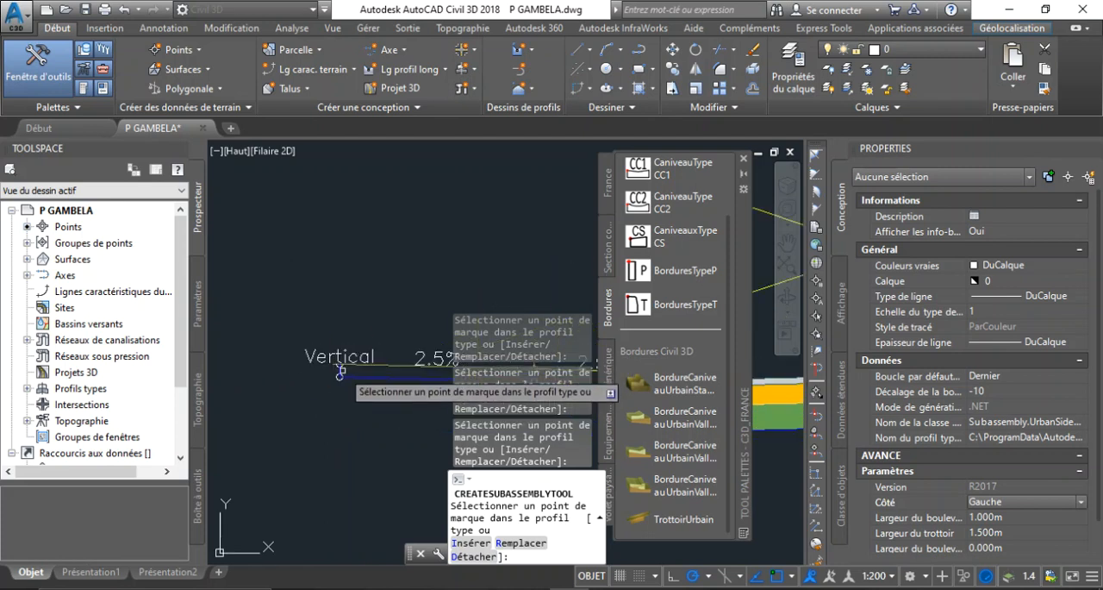
scroll(337, 366, up, 5)
scroll(341, 360, down, 2)
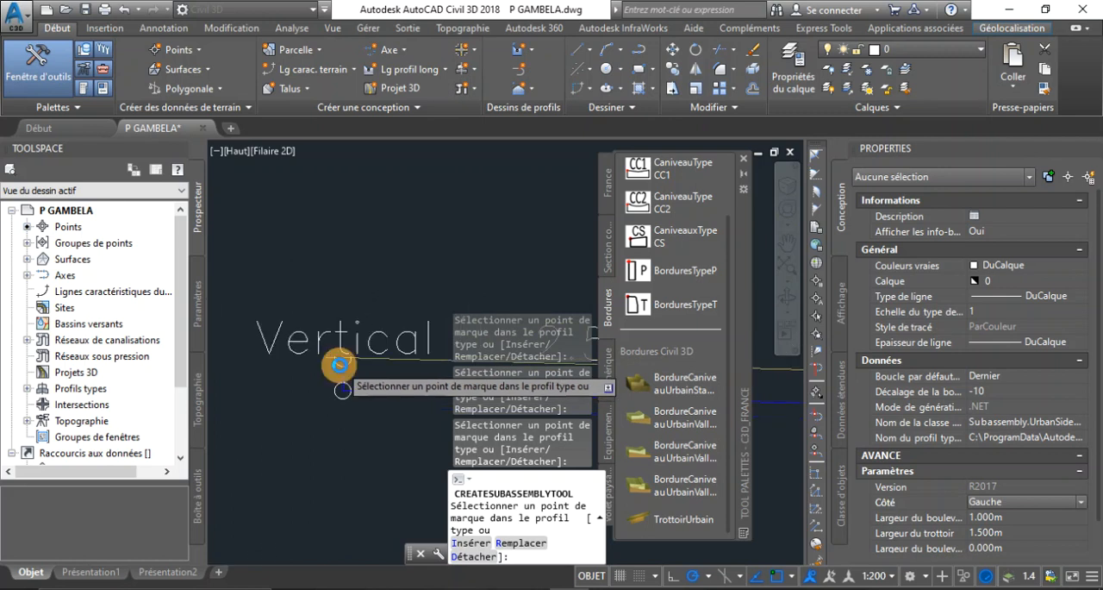
scroll(342, 362, down, 3)
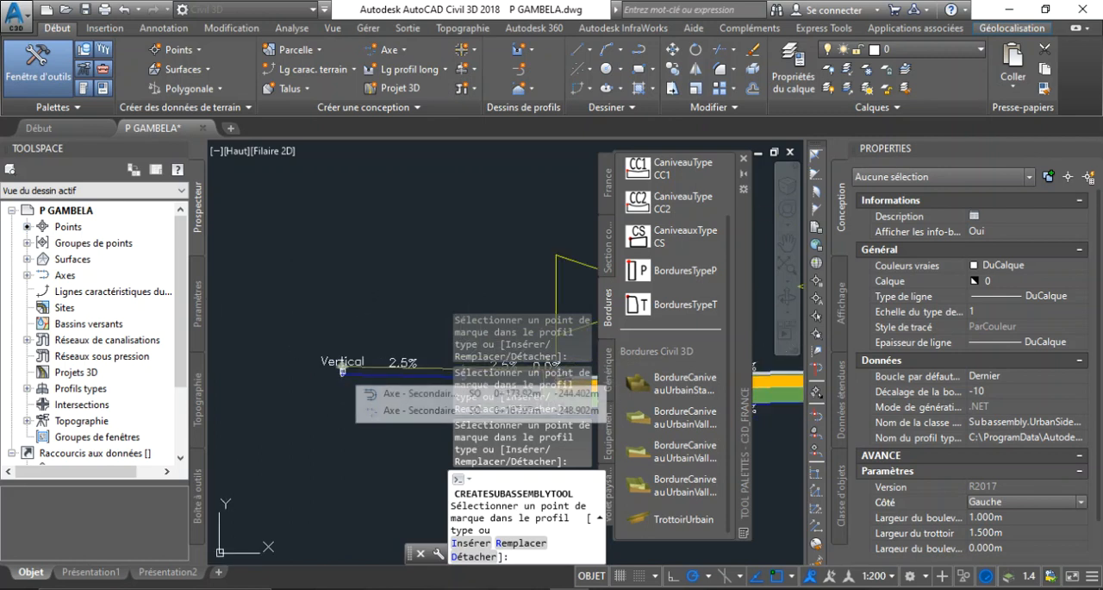
scroll(342, 370, up, 4)
scroll(336, 380, down, 5)
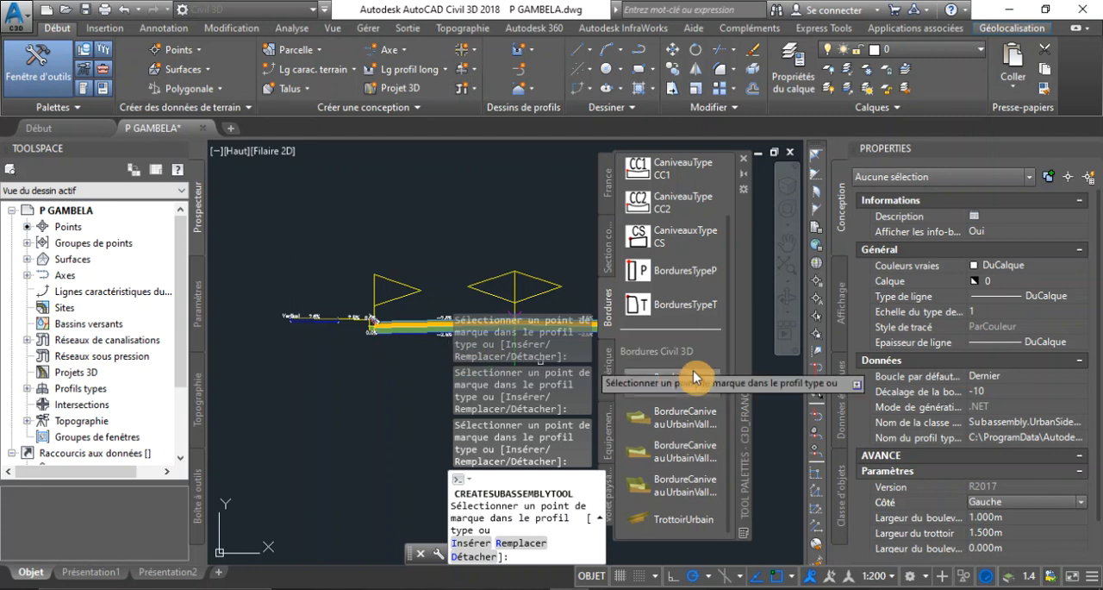
scroll(292, 315, up, 6)
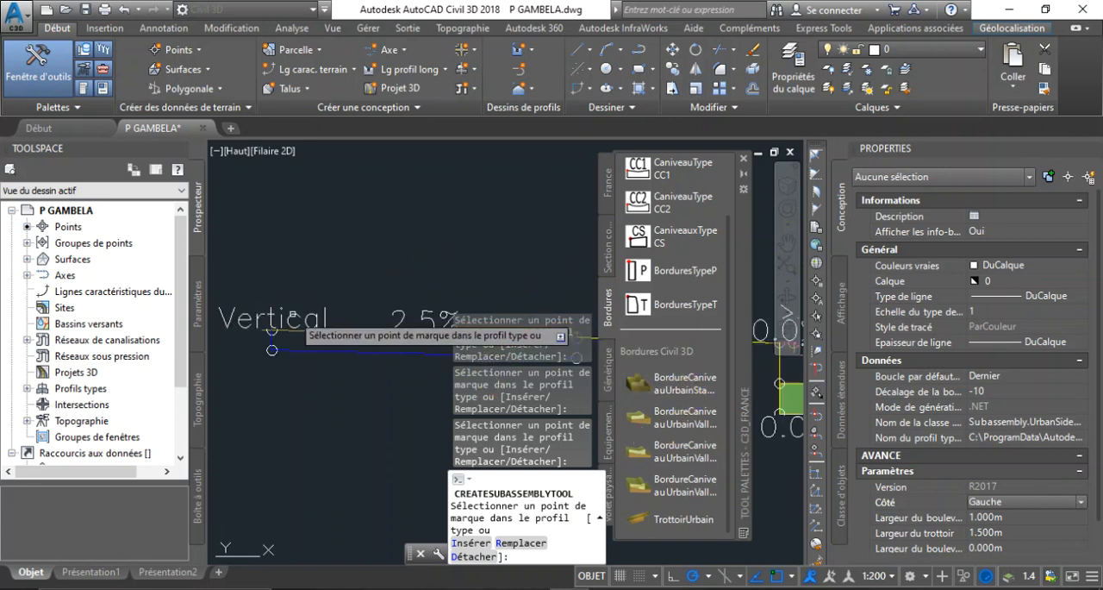
scroll(268, 344, down, 8)
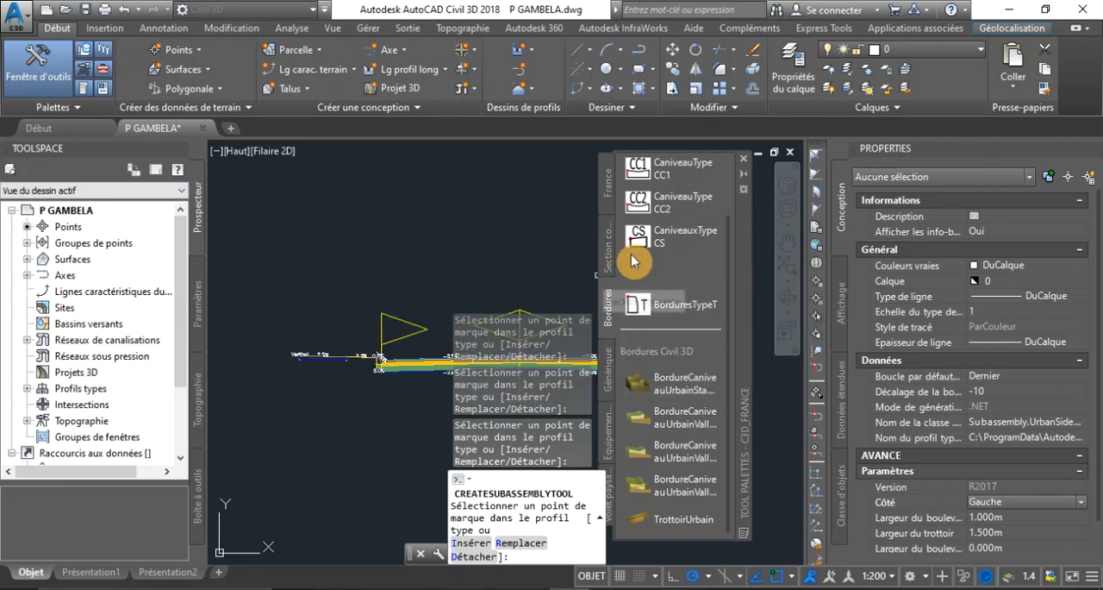
Switch the tool palettes to Civil Imperial Subassemblies and start inserting the EntréeenterreLargeurMax daylight subassembly
click(743, 185)
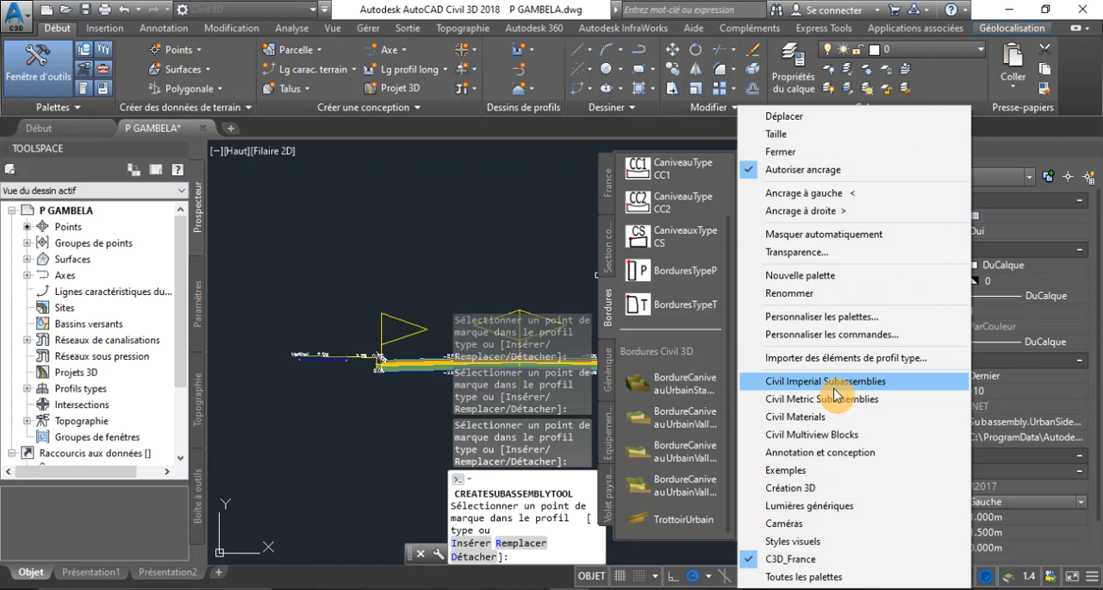
click(835, 395)
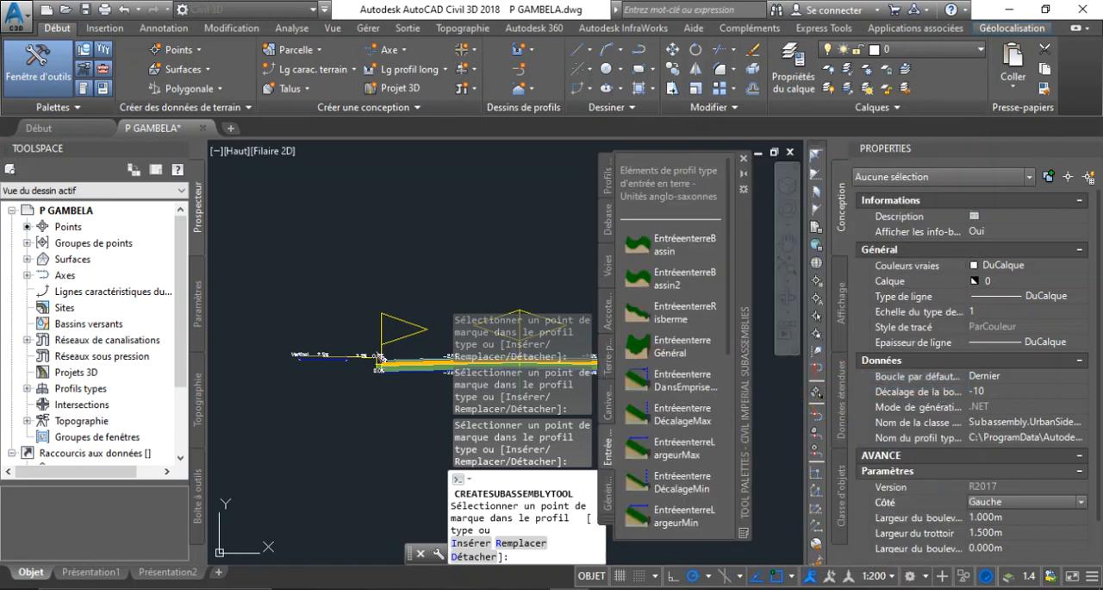
click(671, 461)
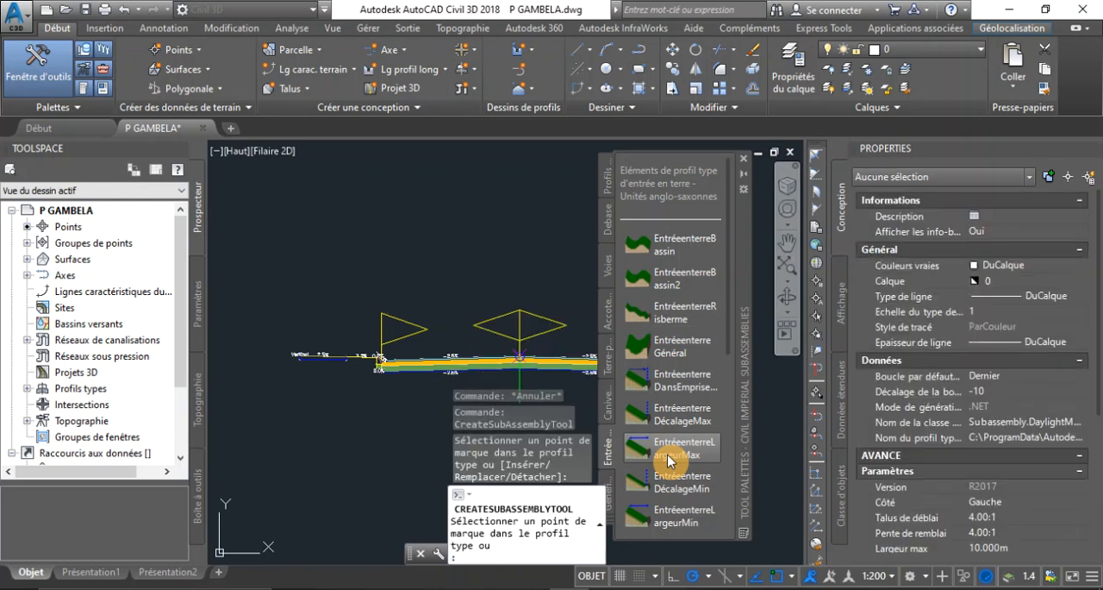
Set the daylight subassembly's maximum width (Largeur max) to 3 m and attach it on side Gauche to the left sidewalk's top outer marker
scroll(986, 548, down, 3)
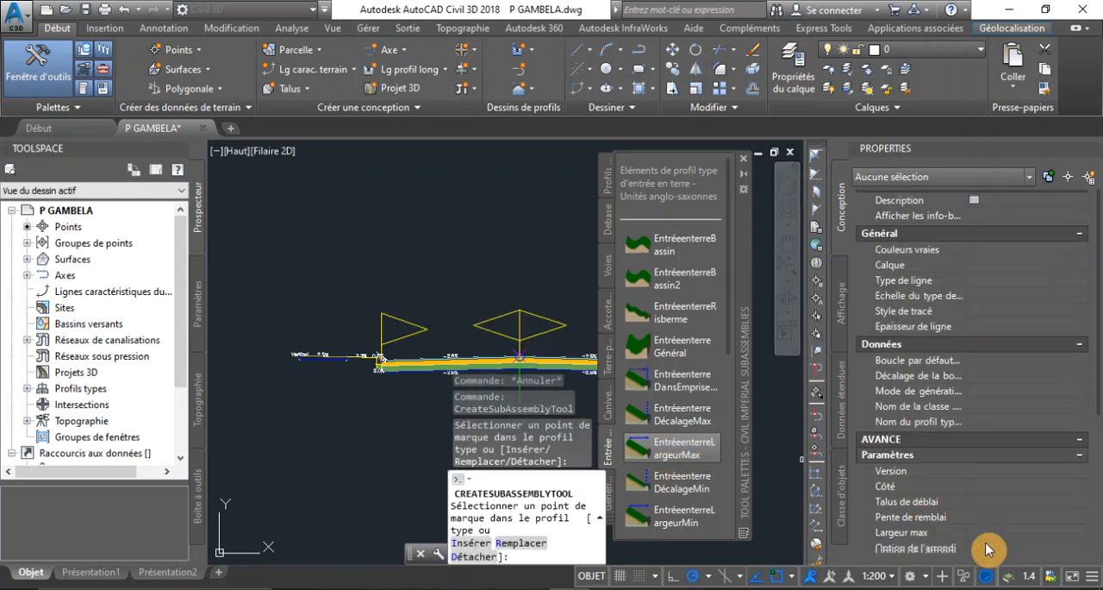
click(1015, 420)
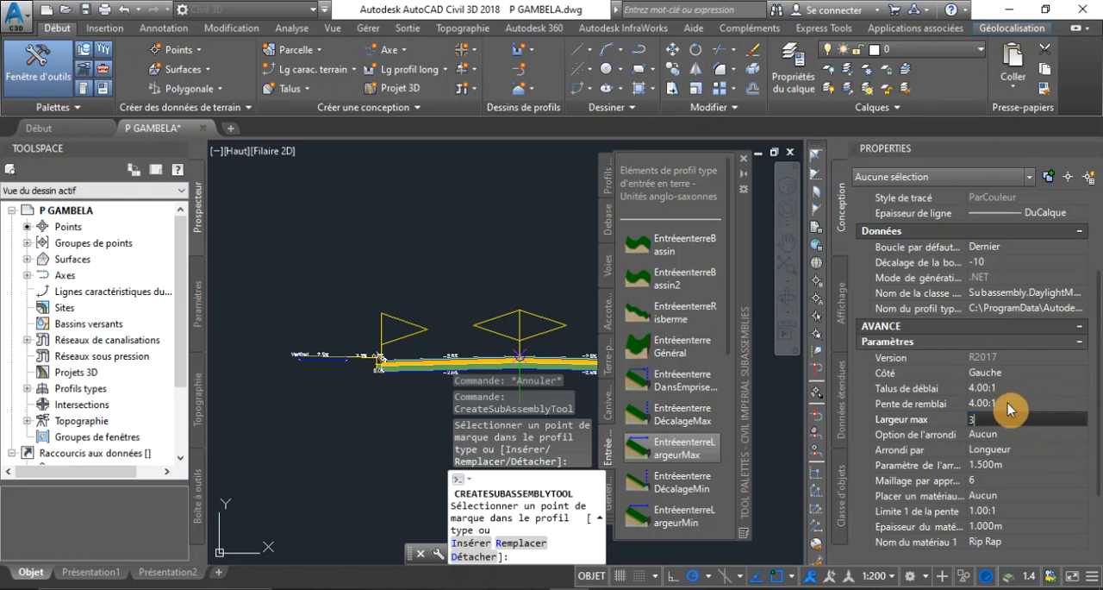
scroll(272, 388, up, 2)
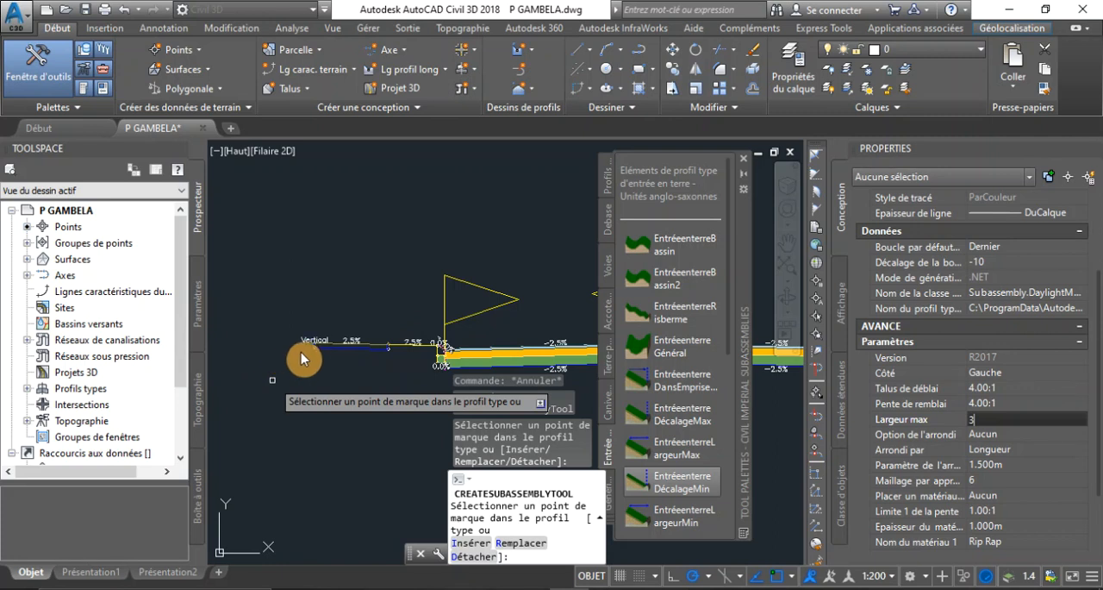
scroll(311, 351, up, 8)
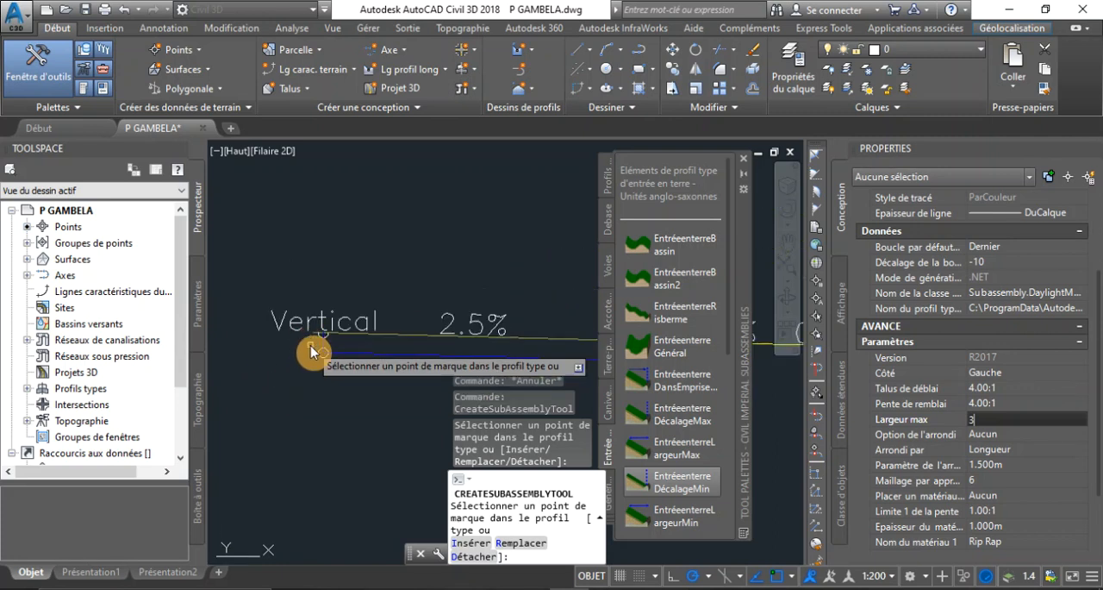
scroll(321, 337, up, 3)
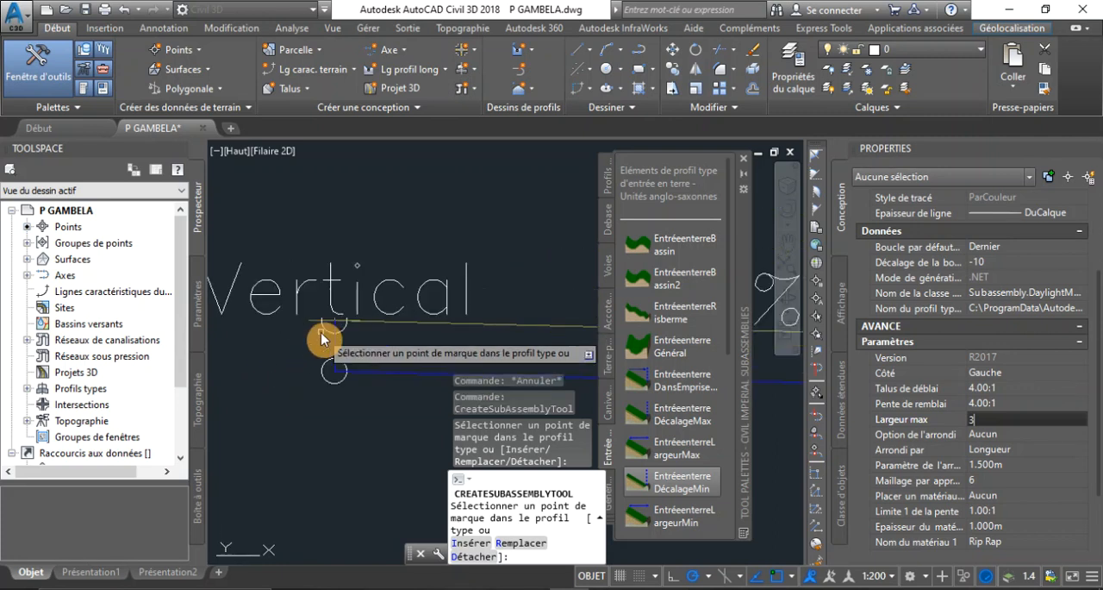
scroll(388, 327, down, 3)
scroll(364, 330, up, 2)
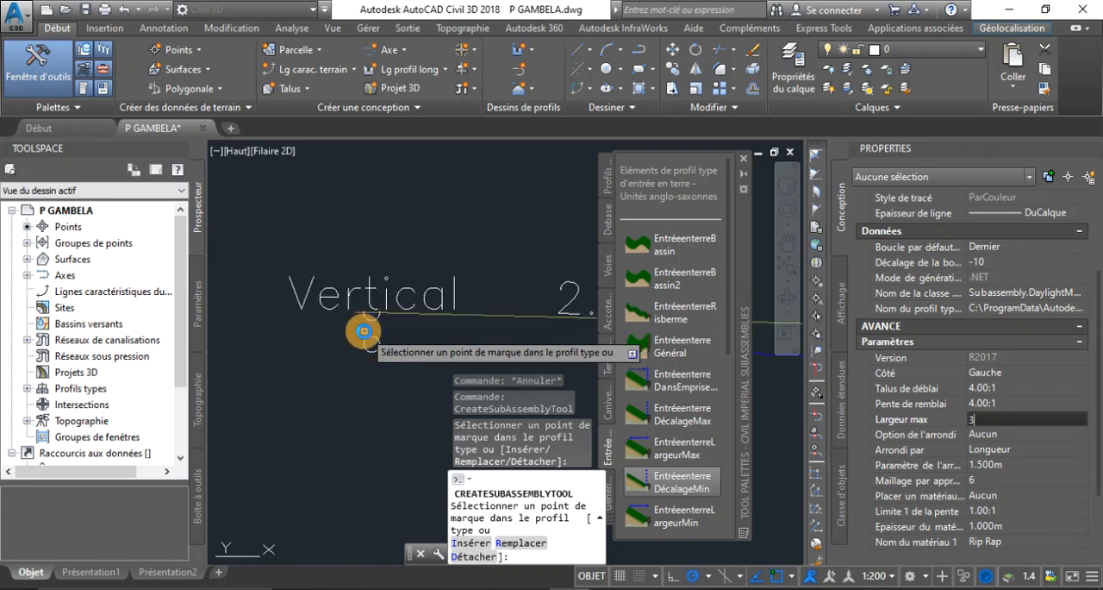
scroll(364, 330, up, 2)
scroll(440, 321, down, 3)
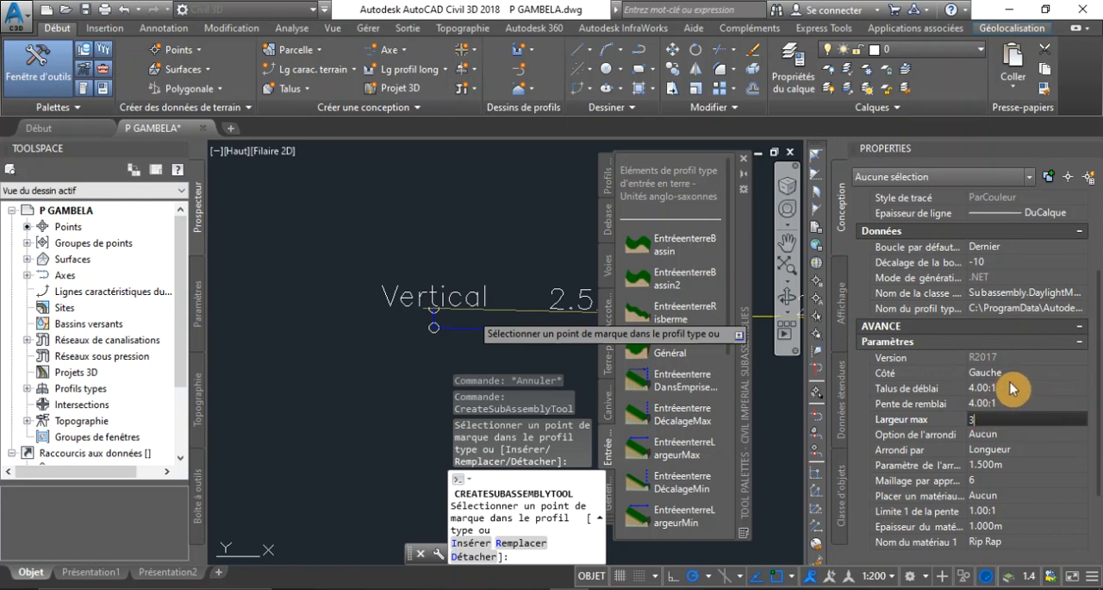
scroll(425, 314, up, 2)
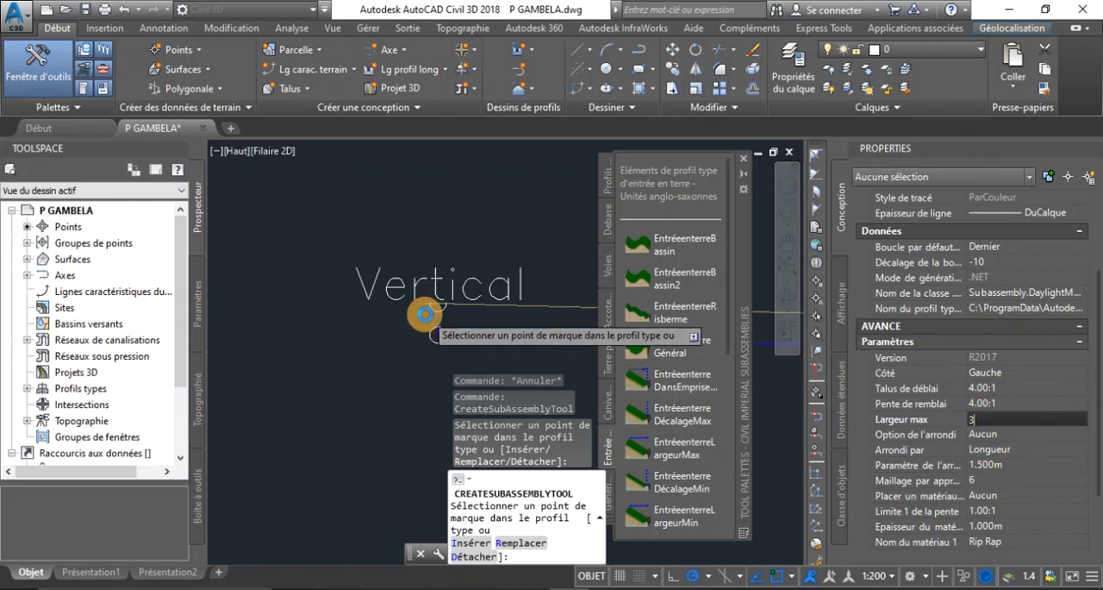
scroll(425, 314, up, 3)
click(1010, 402)
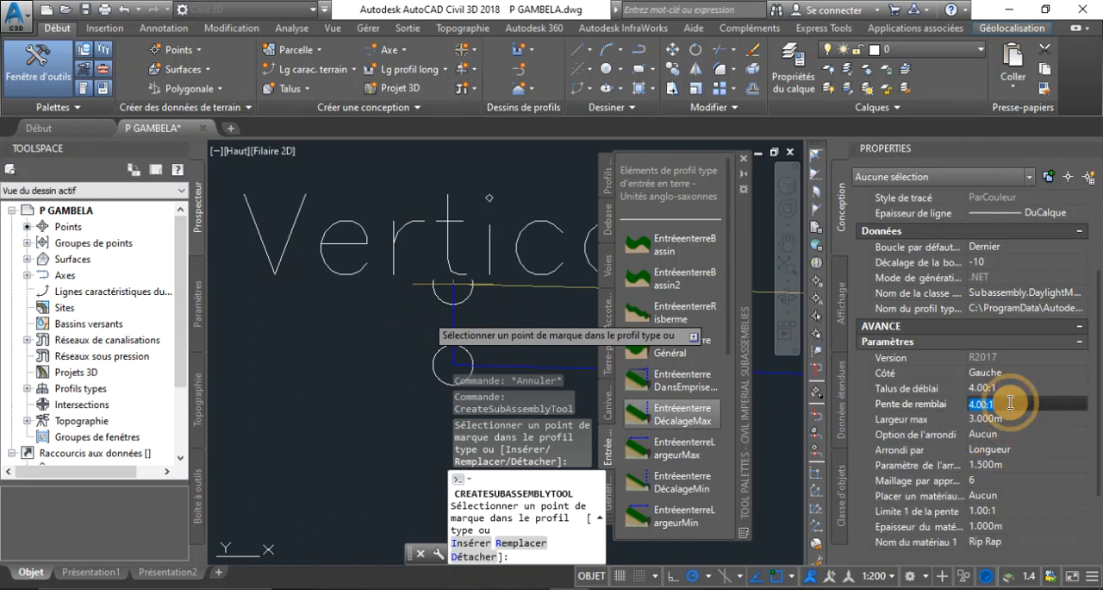
click(990, 372)
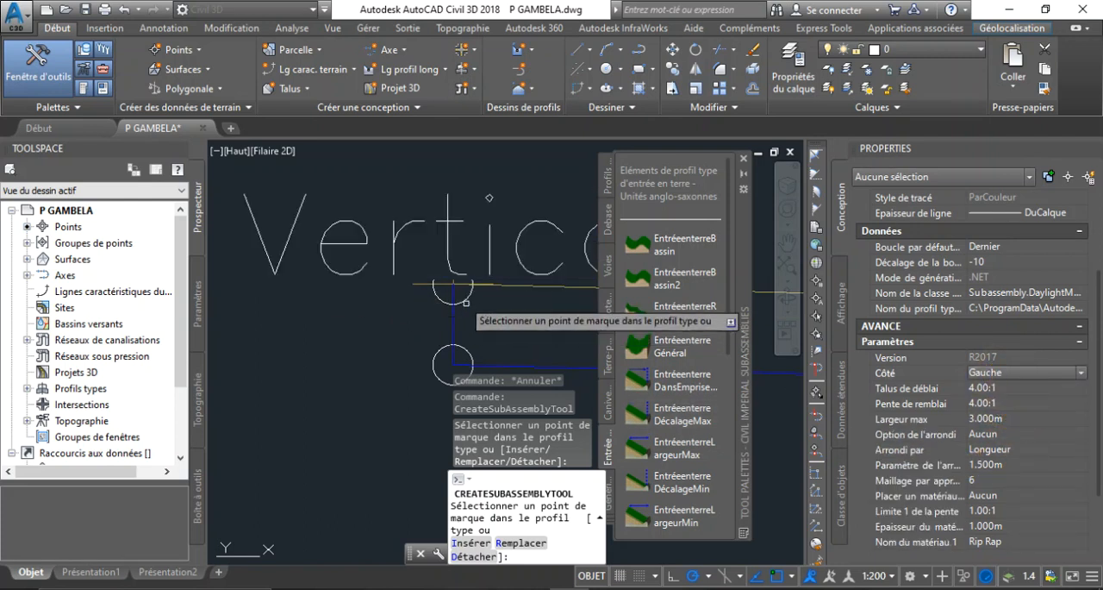
scroll(439, 293, down, 5)
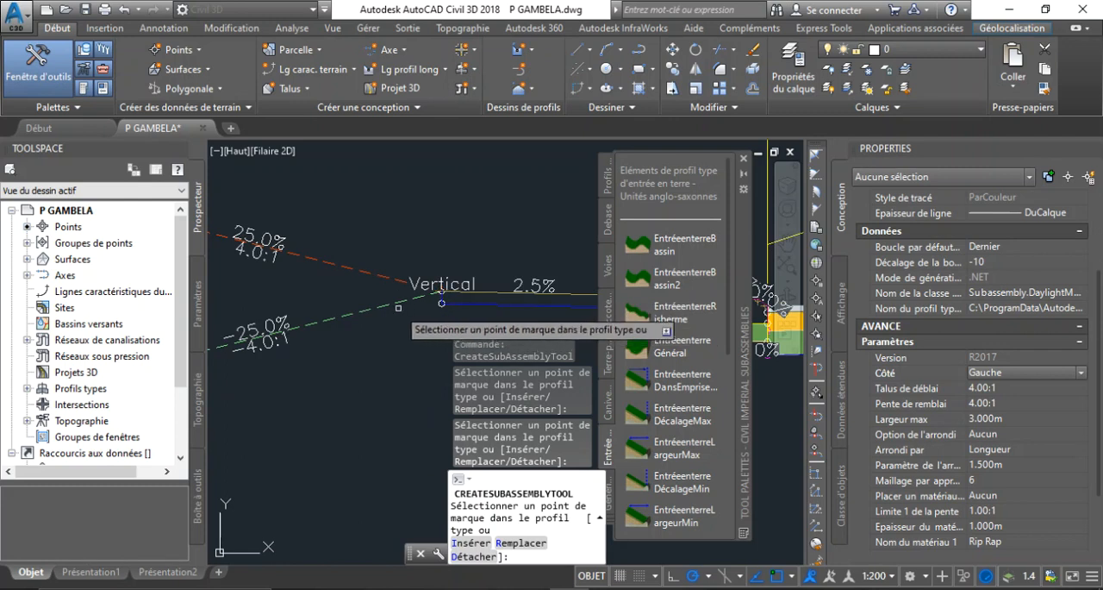
Set the daylight subassembly's side (Côté) to Droite and attach it to the top outer marker of the right sidewalk
scroll(293, 275, down, 2)
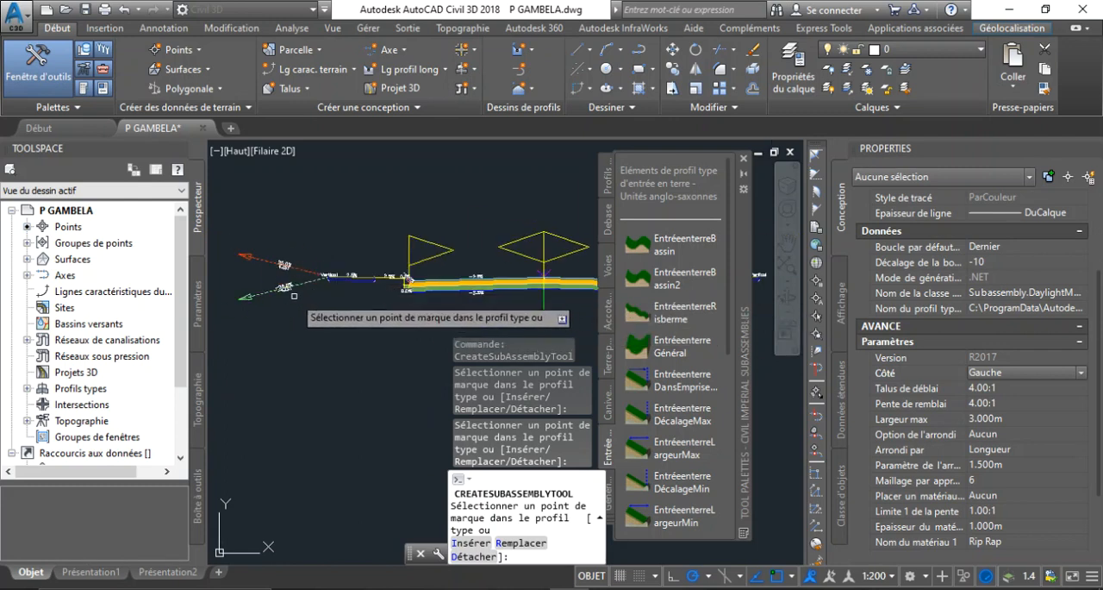
scroll(293, 289, down, 3)
click(1067, 372)
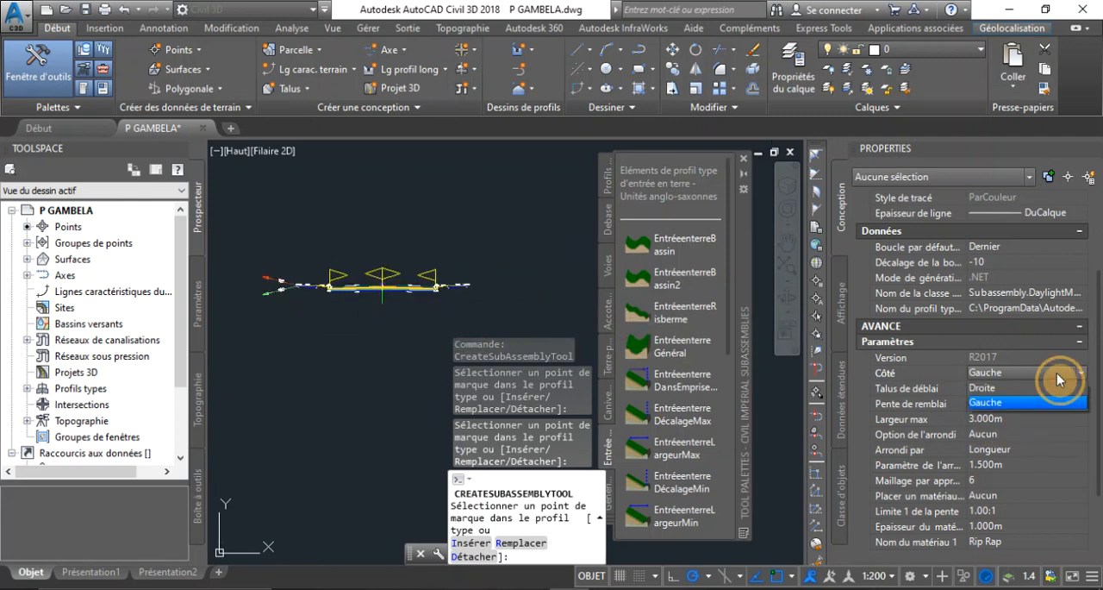
click(1028, 387)
scroll(472, 319, up, 8)
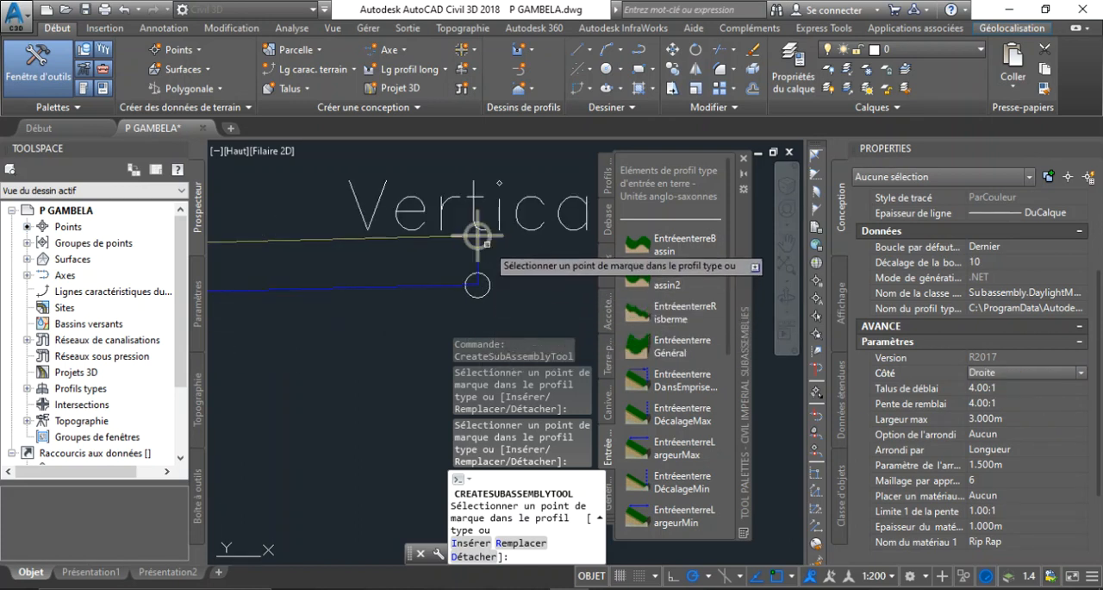
scroll(486, 244, down, 2)
scroll(484, 243, down, 5)
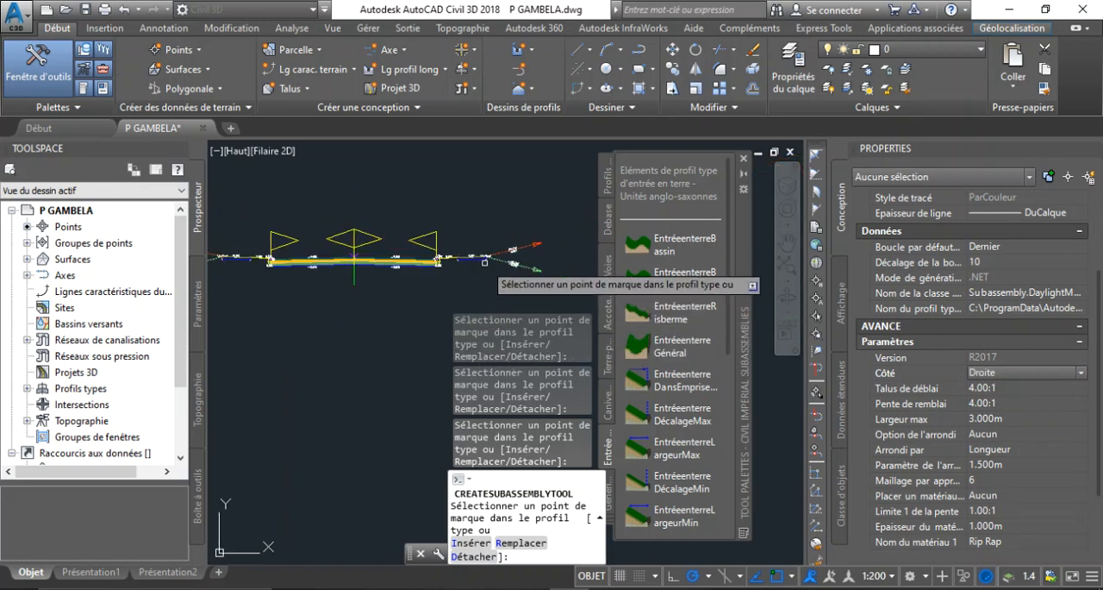
Examine the cross-section assembly with its daylight slopes, along with the road alignment in plan and the profile views
scroll(397, 271, down, 3)
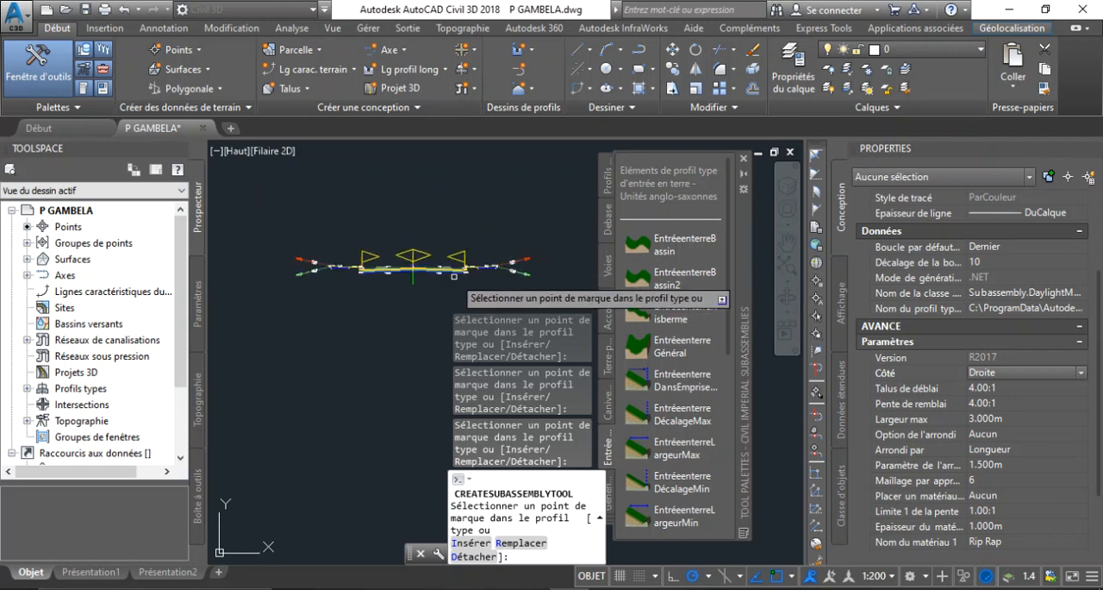
scroll(336, 267, up, 5)
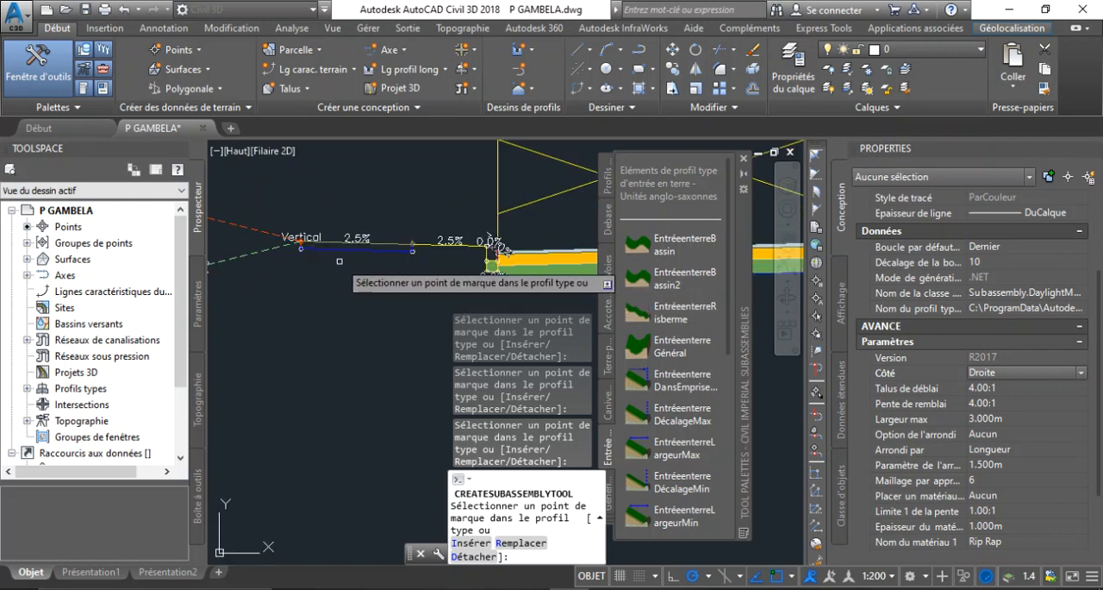
scroll(339, 260, down, 5)
scroll(339, 261, up, 5)
scroll(339, 261, down, 5)
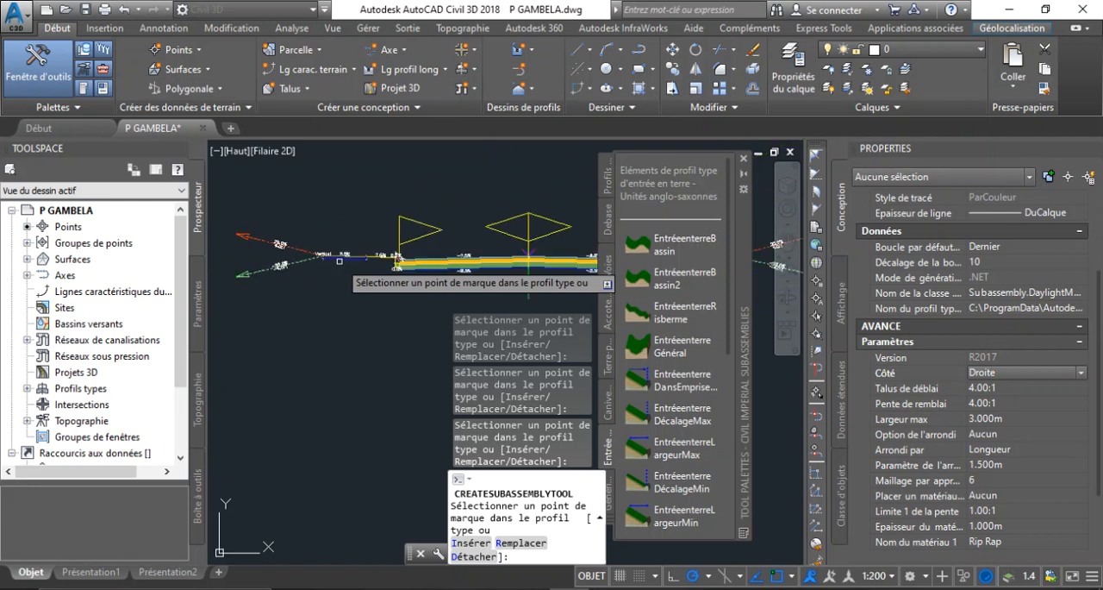
scroll(339, 260, down, 3)
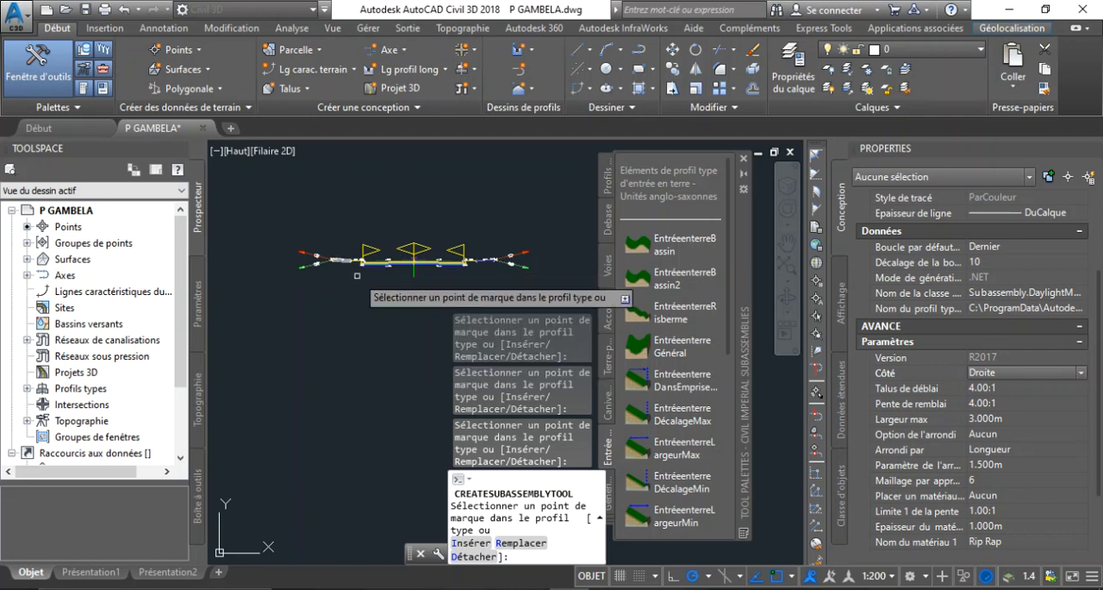
scroll(398, 336, down, 8)
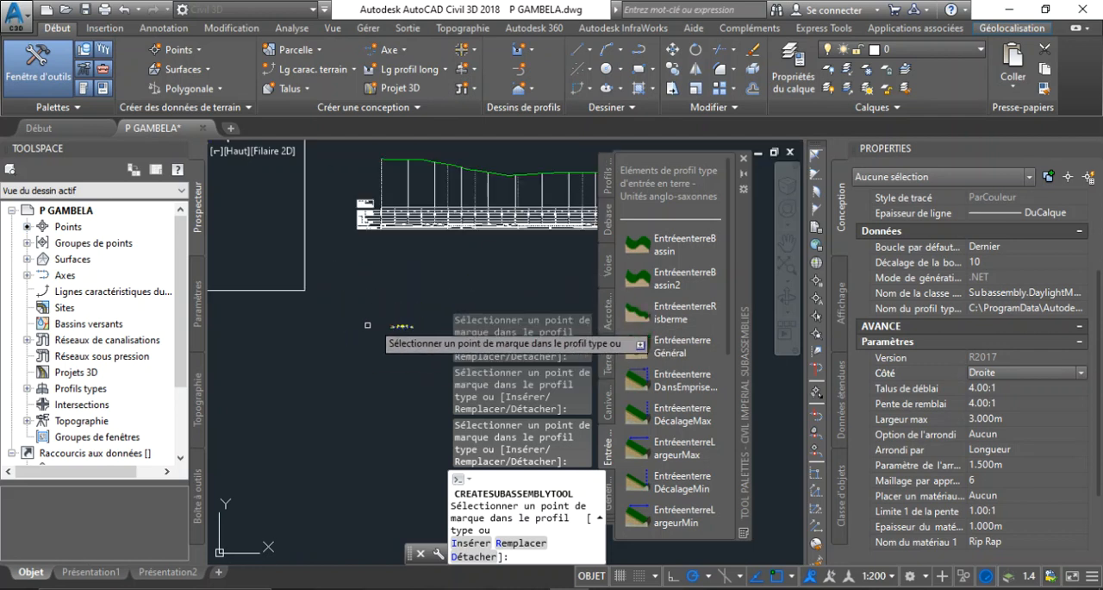
scroll(395, 329, down, 3)
scroll(270, 281, up, 6)
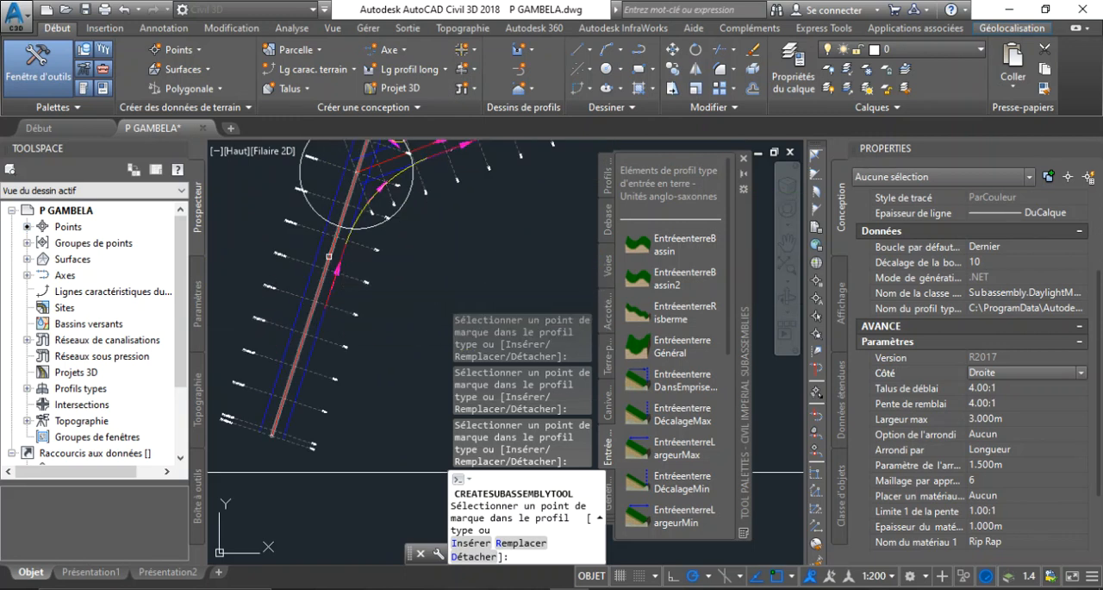
scroll(362, 278, down, 6)
scroll(367, 285, down, 4)
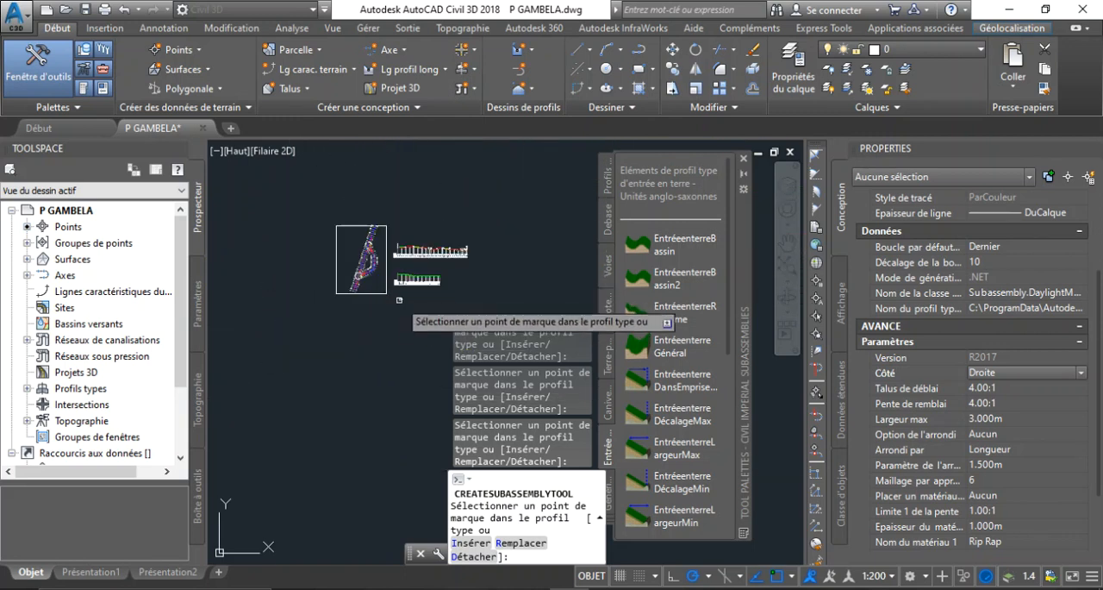
scroll(403, 299, up, 13)
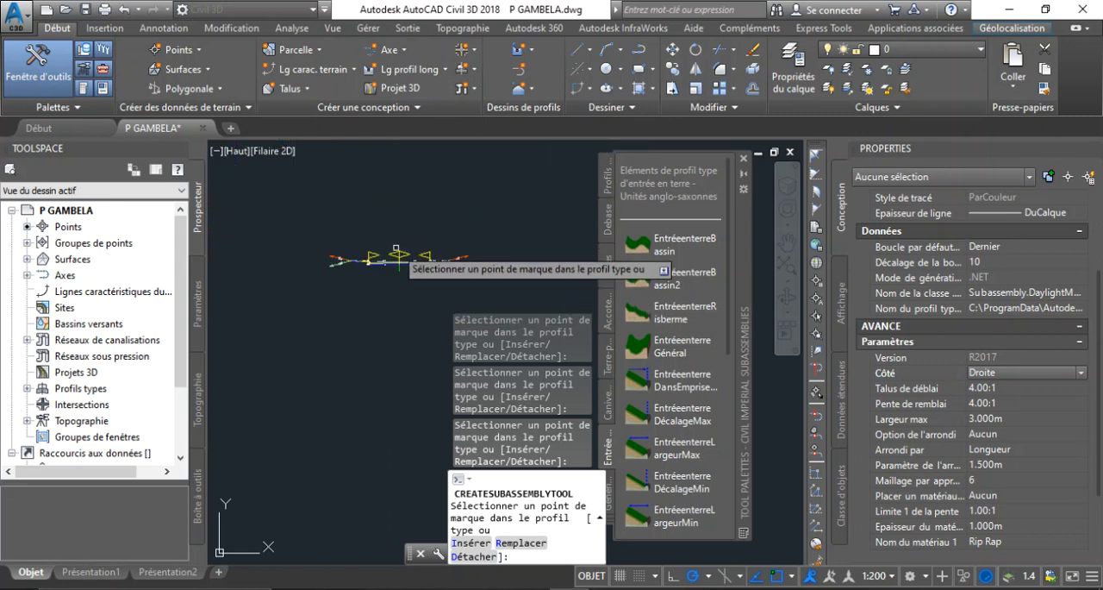
scroll(390, 293, up, 2)
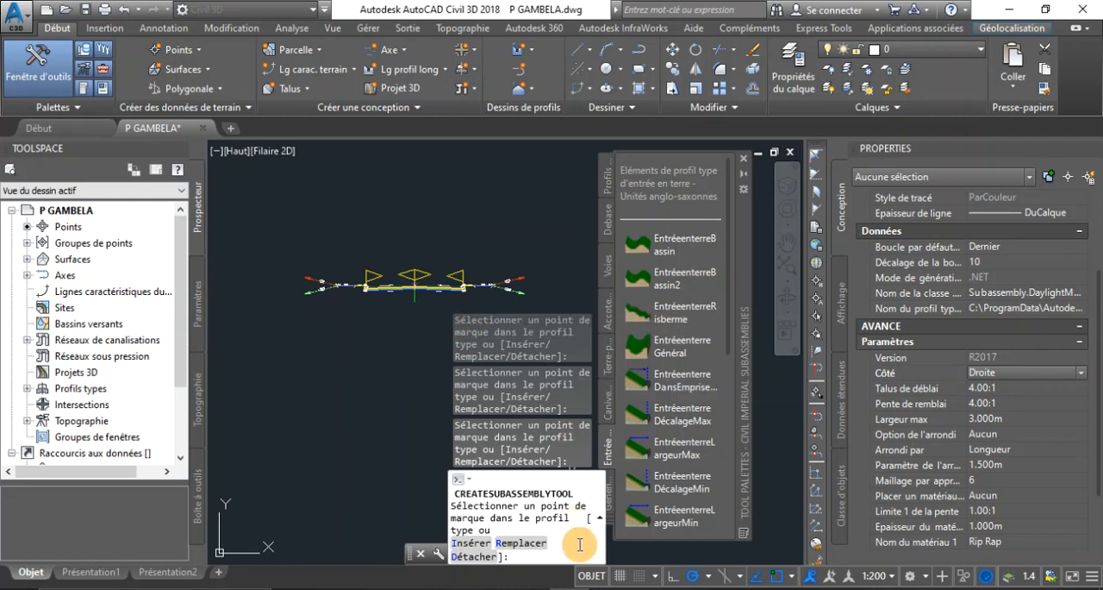
click(495, 587)
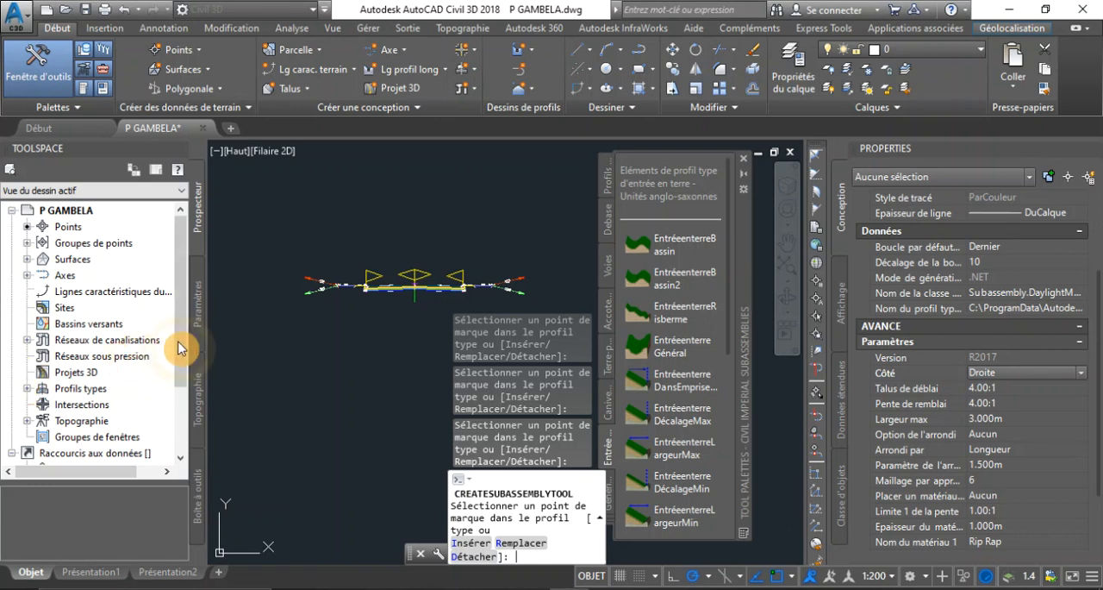
scroll(431, 292, up, 3)
scroll(433, 291, down, 2)
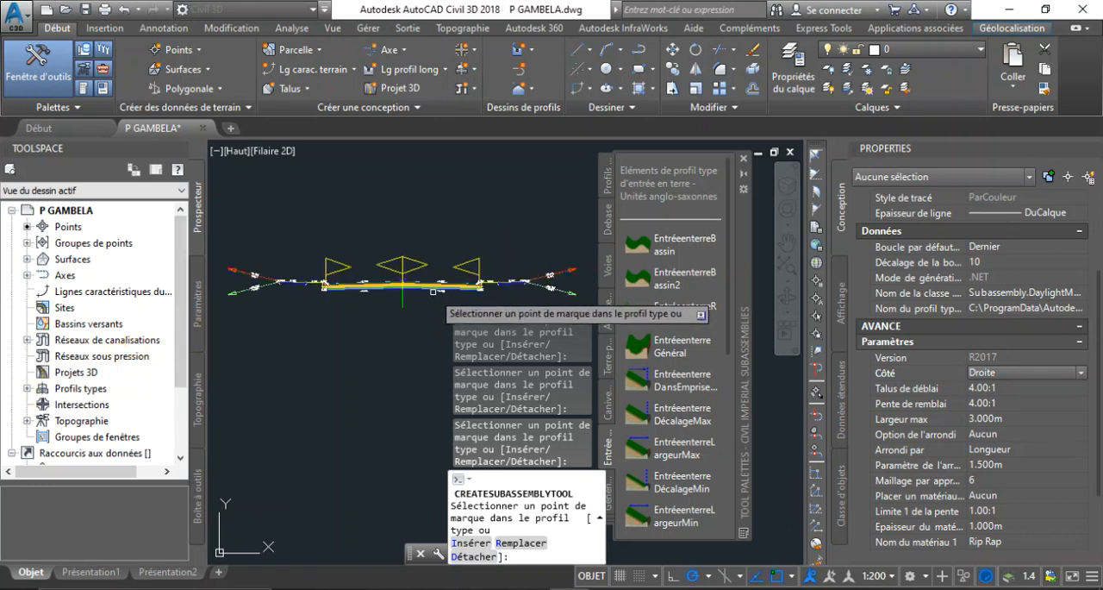
scroll(433, 291, down, 2)
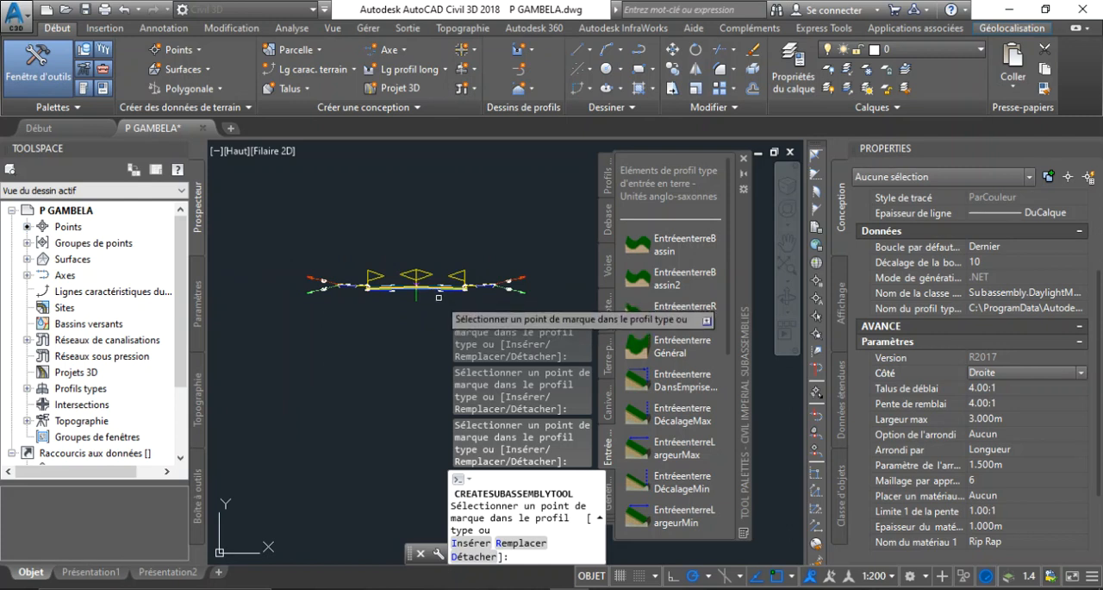
scroll(461, 297, down, 2)
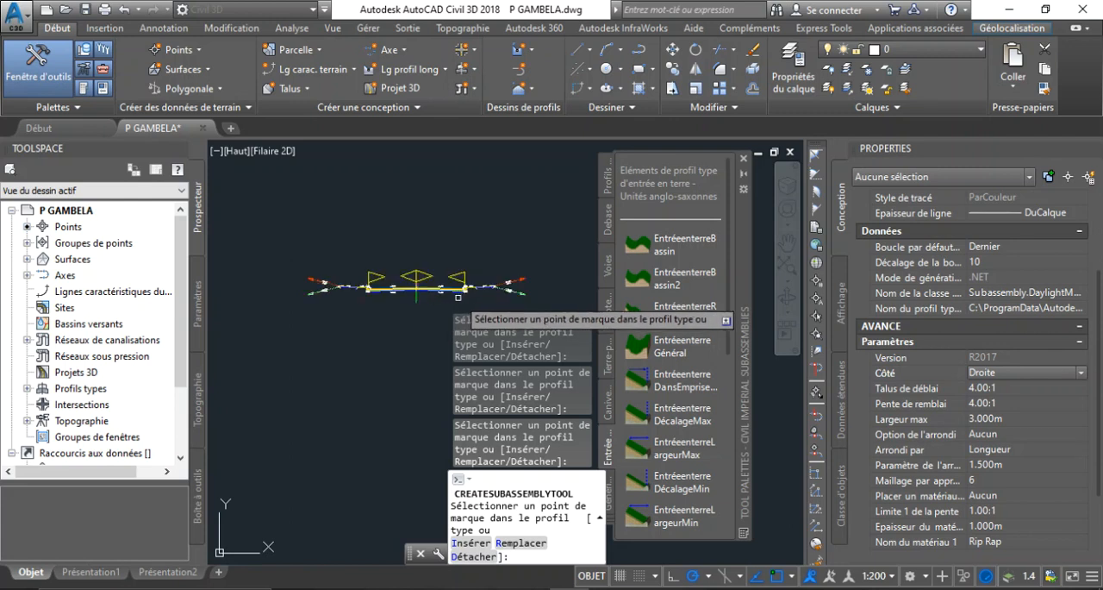
Examine the crown of the carriageway at the assembly's centre marker, including the pavement layers on both sides
scroll(469, 293, up, 4)
scroll(488, 284, up, 3)
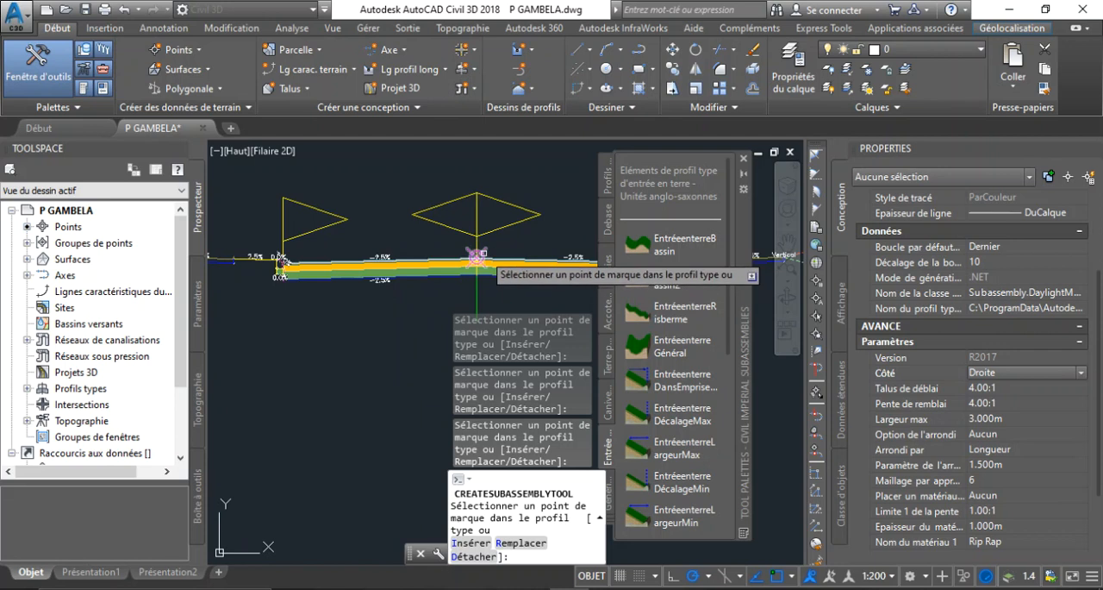
scroll(477, 257, up, 2)
scroll(478, 258, down, 4)
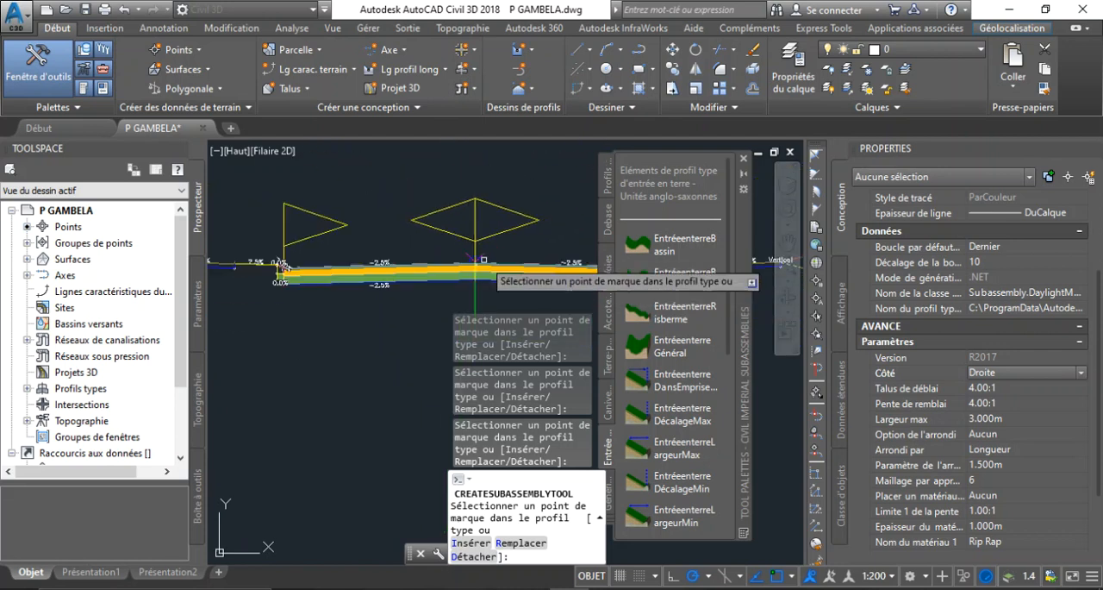
scroll(483, 260, up, 3)
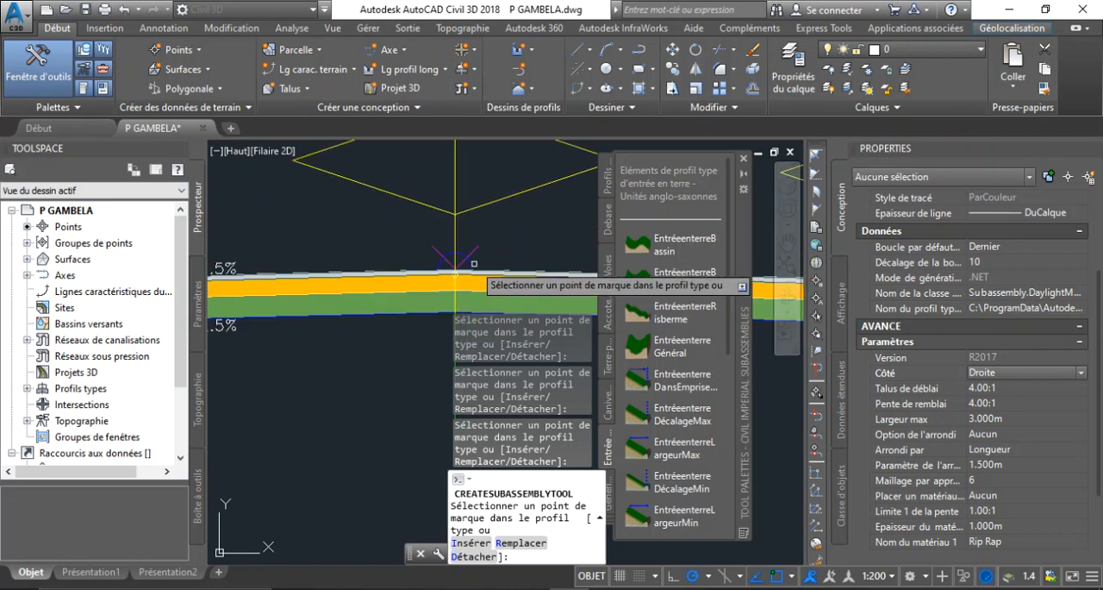
scroll(472, 260, down, 5)
scroll(471, 261, down, 2)
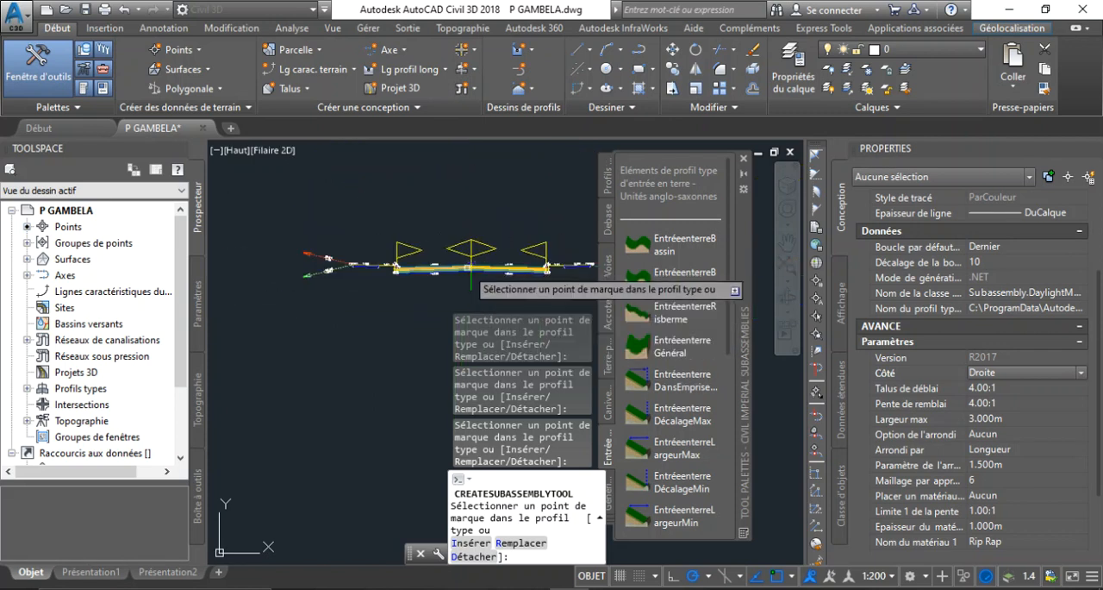
scroll(472, 261, up, 4)
scroll(472, 255, up, 2)
scroll(485, 247, up, 2)
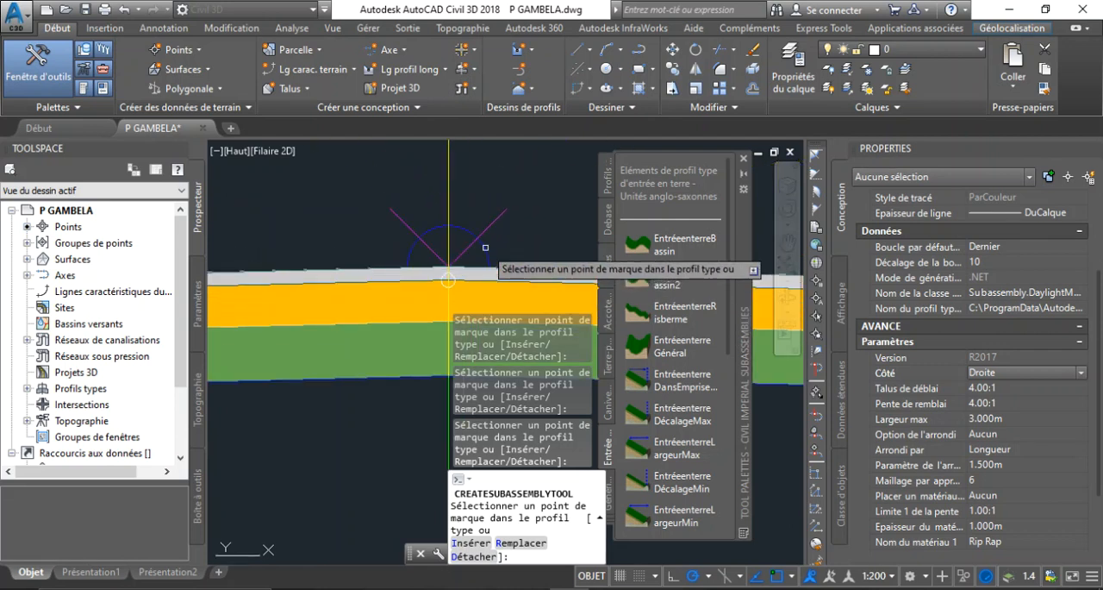
scroll(485, 247, down, 5)
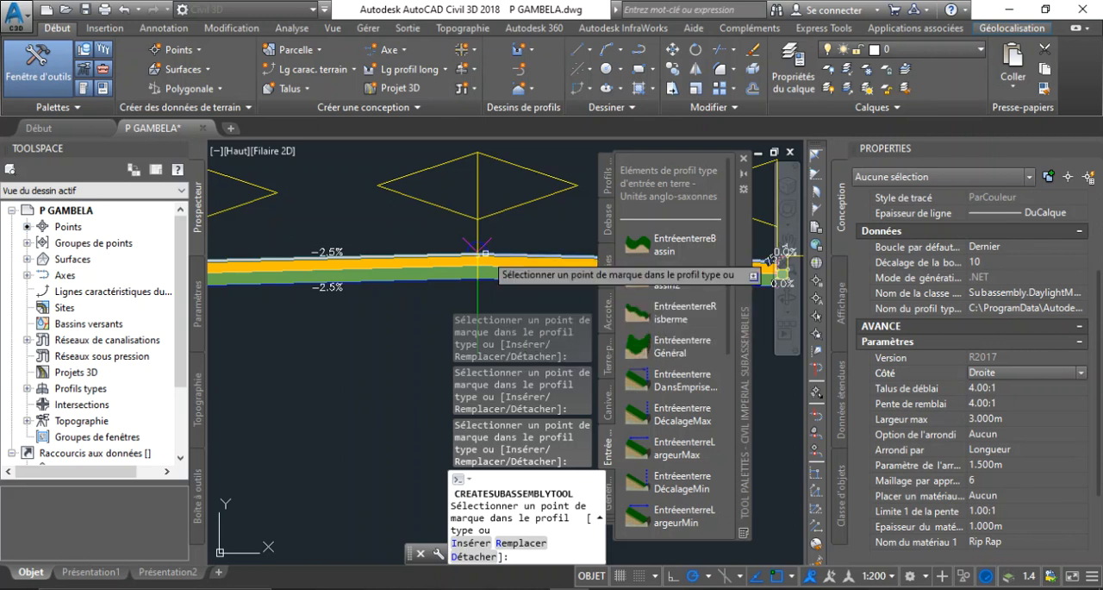
scroll(486, 254, down, 4)
scroll(484, 254, down, 3)
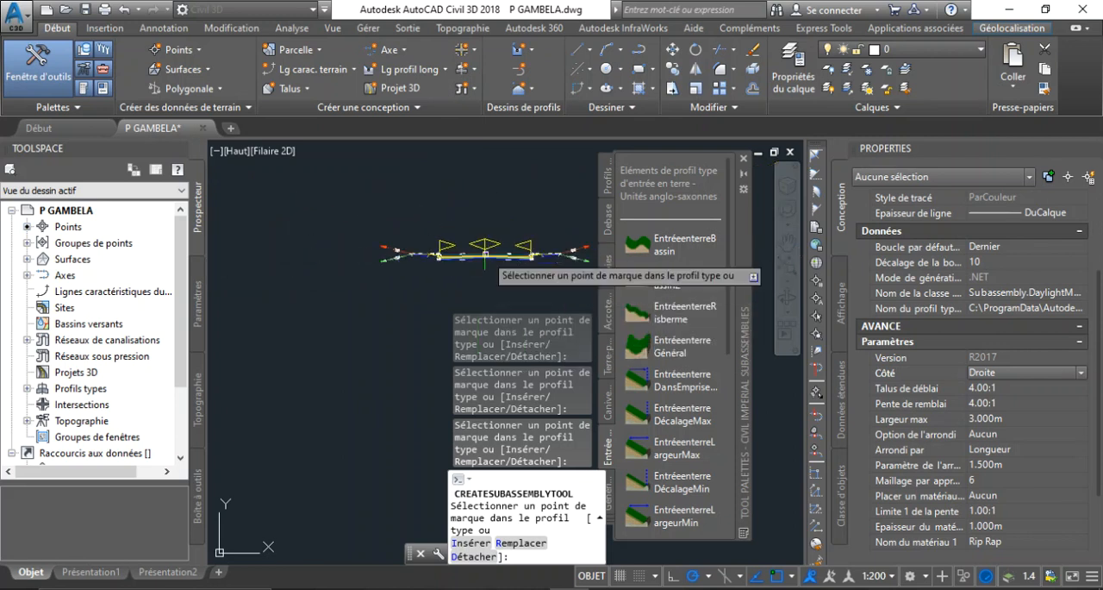
scroll(482, 247, up, 5)
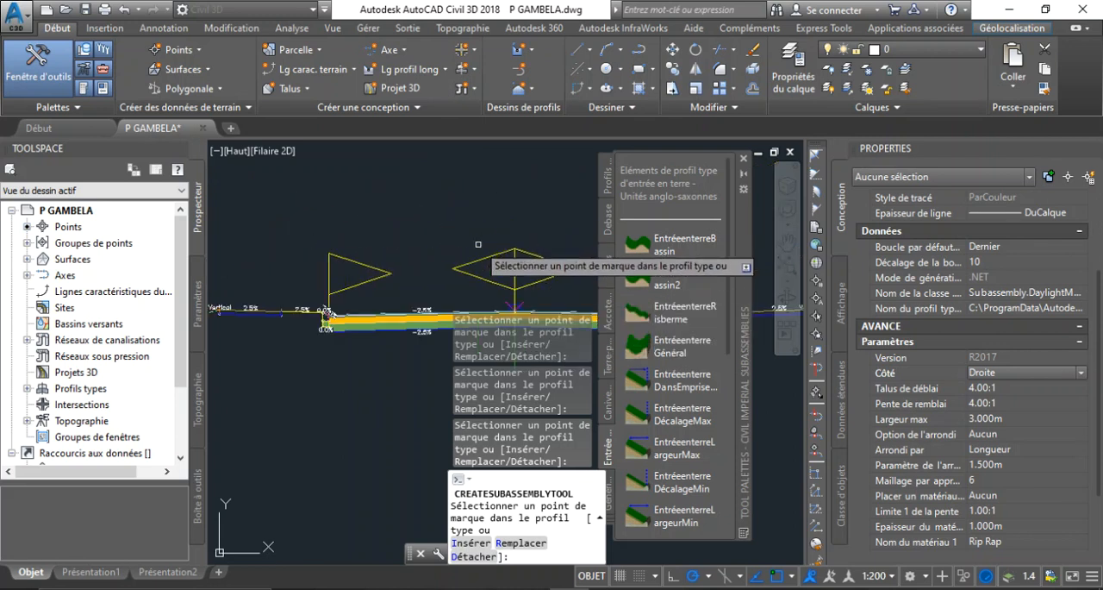